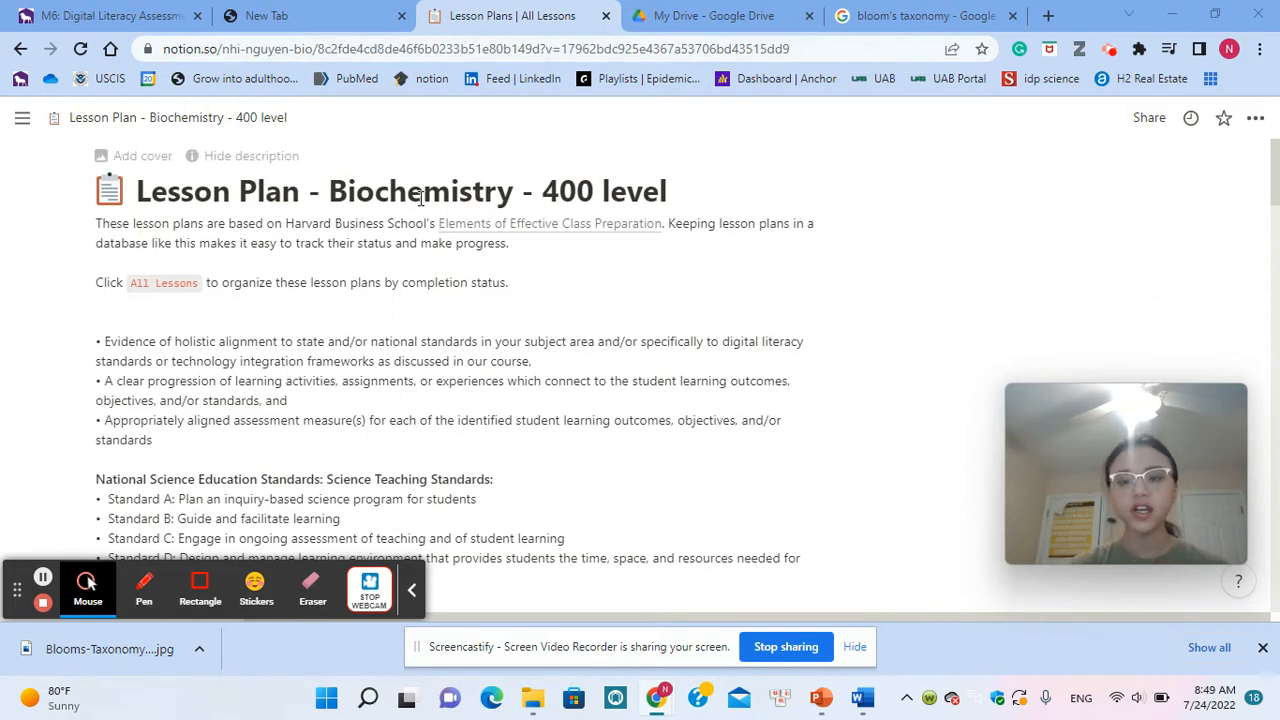
Step: Examine the Biochemistry lesson plan page, including its standards description and the All Lessons table's week, status, type and digital literacy columns
mouse_move(458, 235)
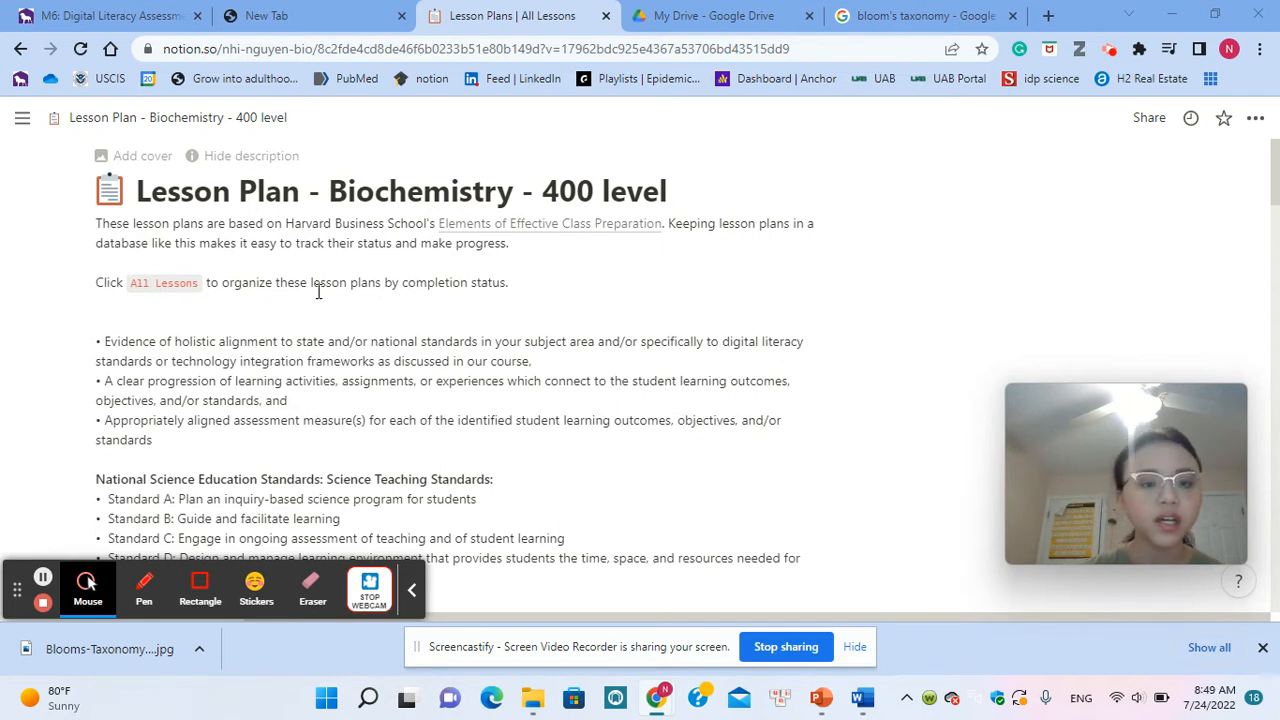
scroll(449, 325, "down", 1)
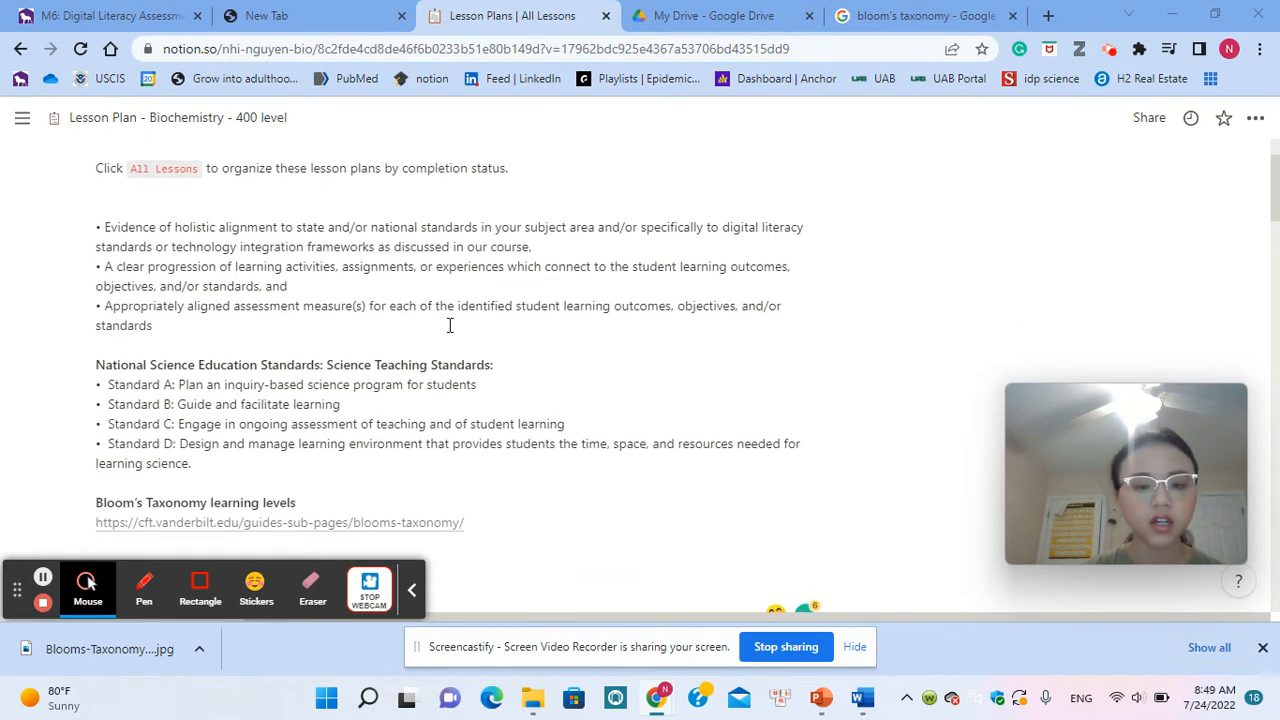
scroll(449, 325, "up", 1)
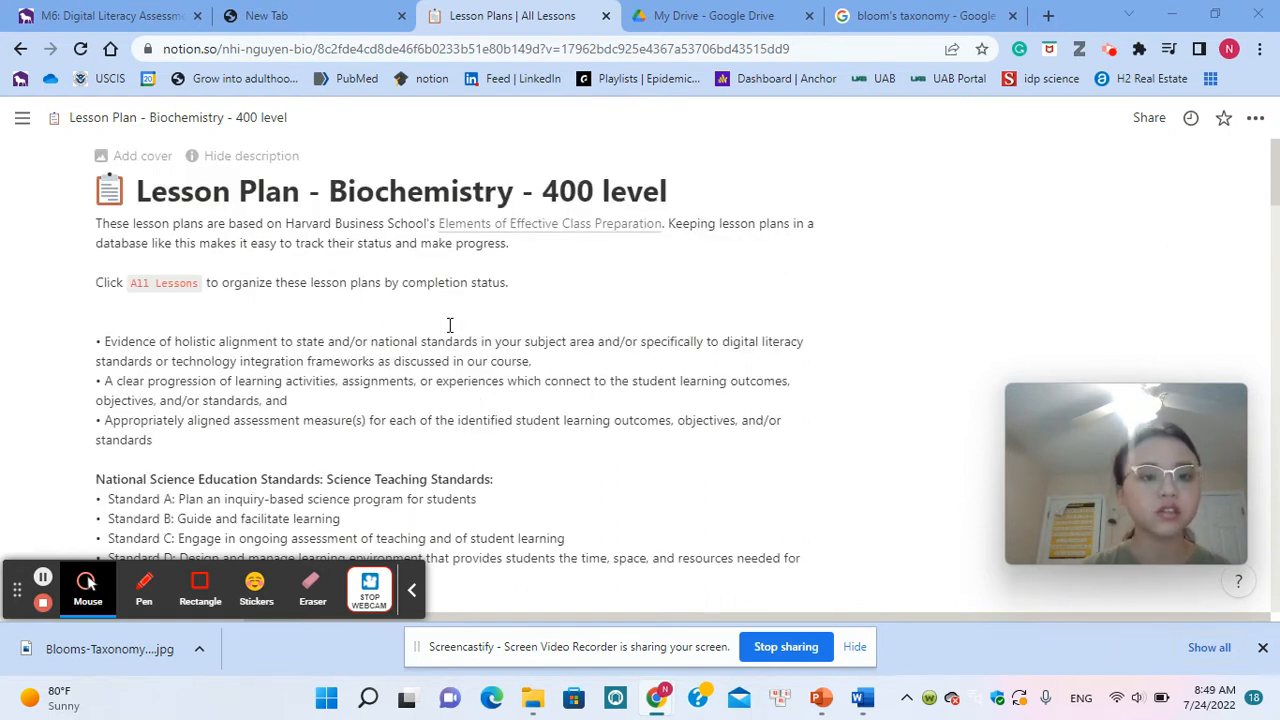
scroll(636, 516, "down", 5)
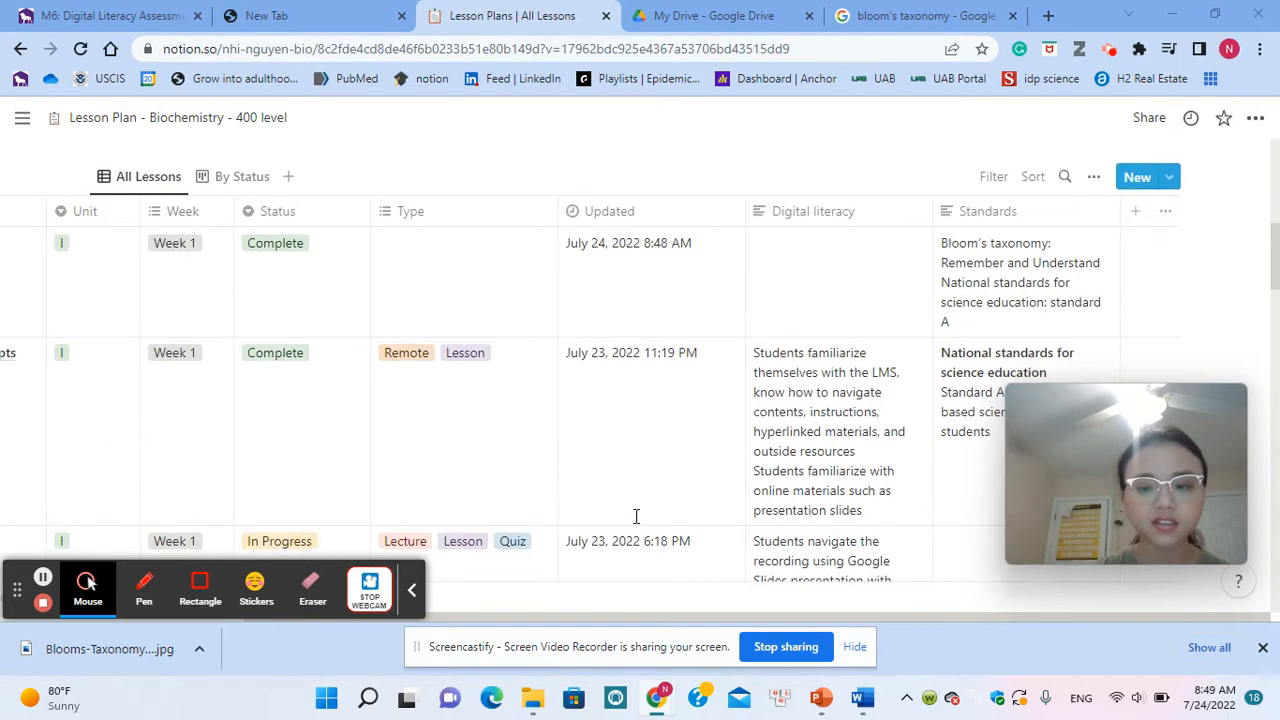
scroll(636, 516, "up", 4)
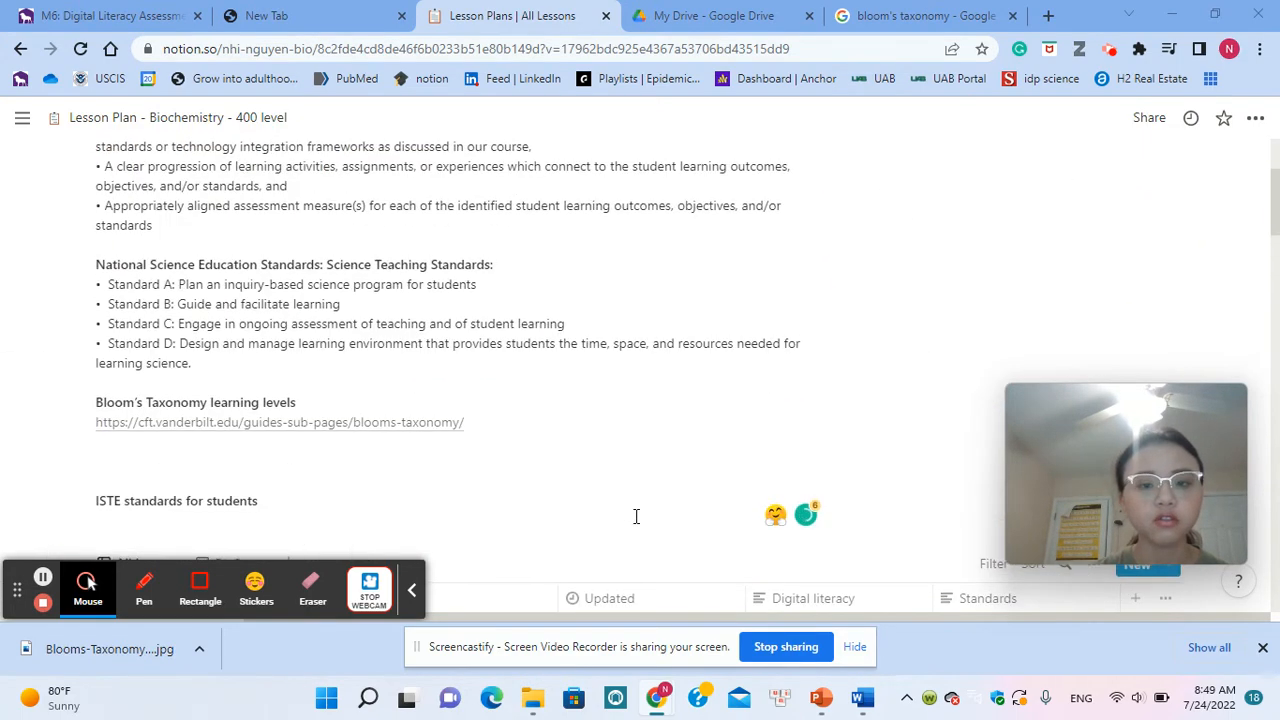
scroll(636, 516, "up", 3)
scroll(636, 516, "down", 6)
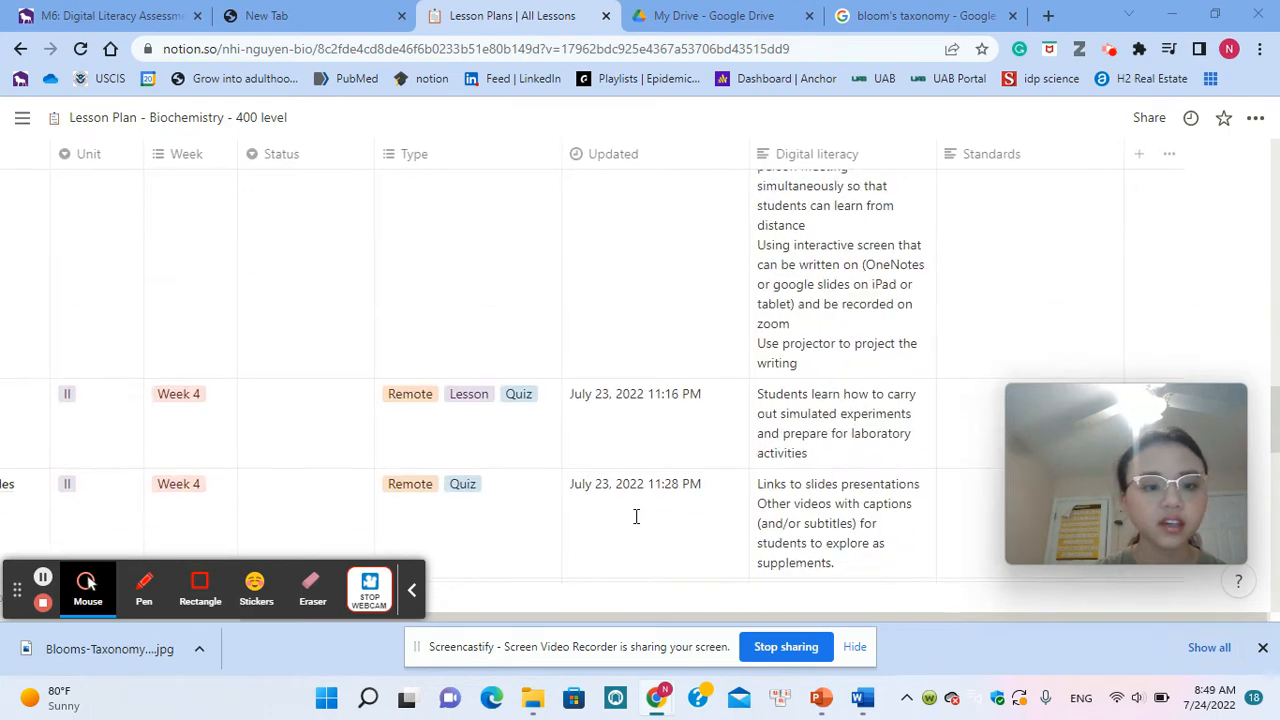
scroll(636, 516, "left", 3)
scroll(636, 516, "up", 5)
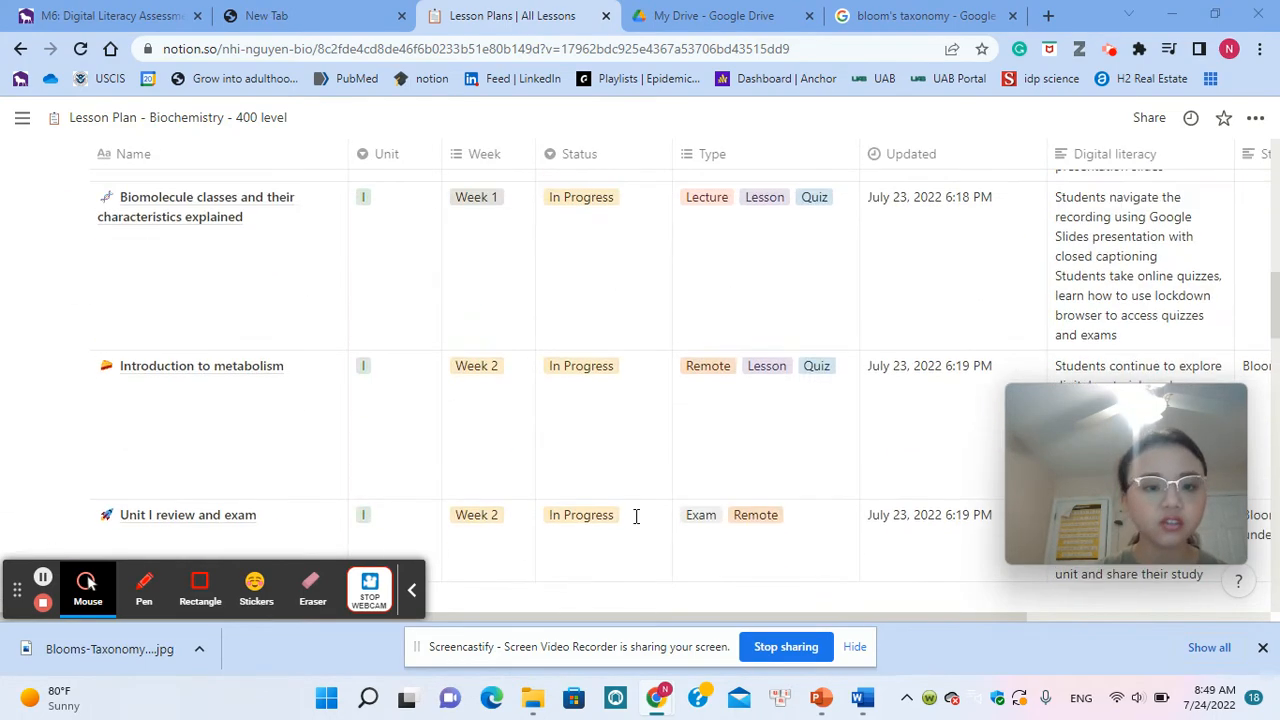
scroll(636, 516, "up", 3)
scroll(636, 516, "up", 5)
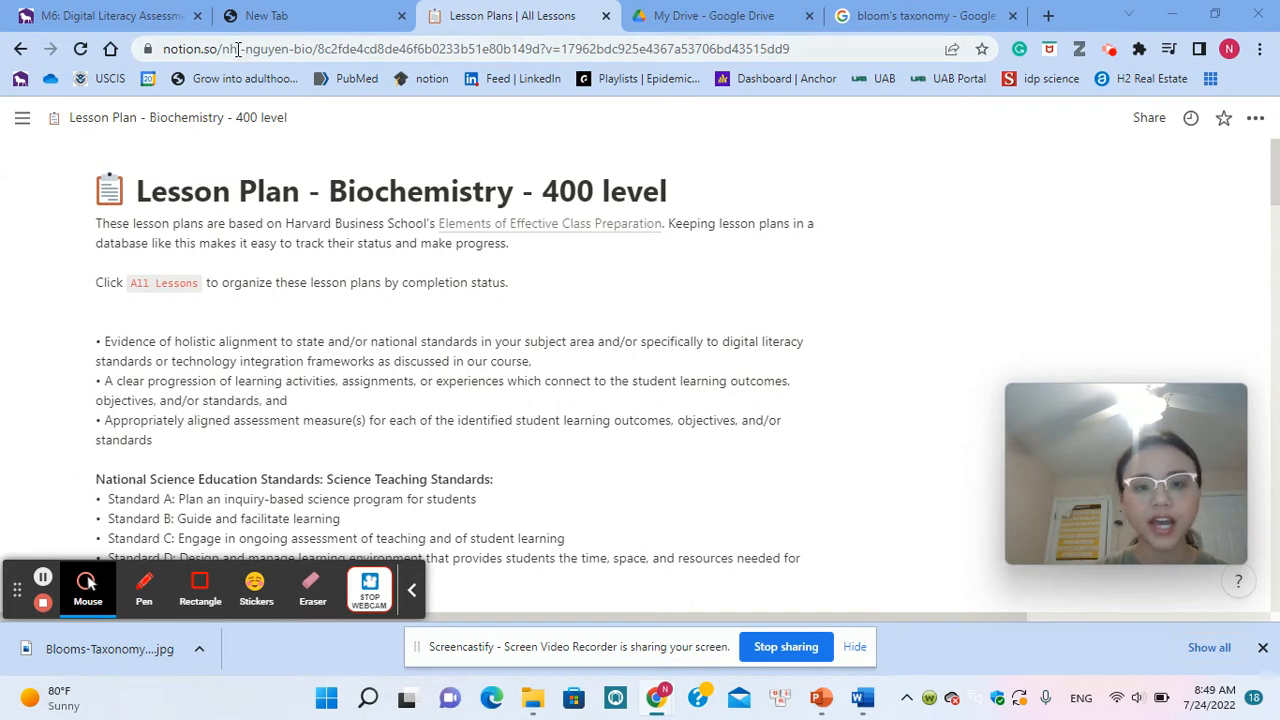
Step: Show the workspace sidebar, and open the bookmarked Notion workspace in a new browser tab
left_click(22, 119)
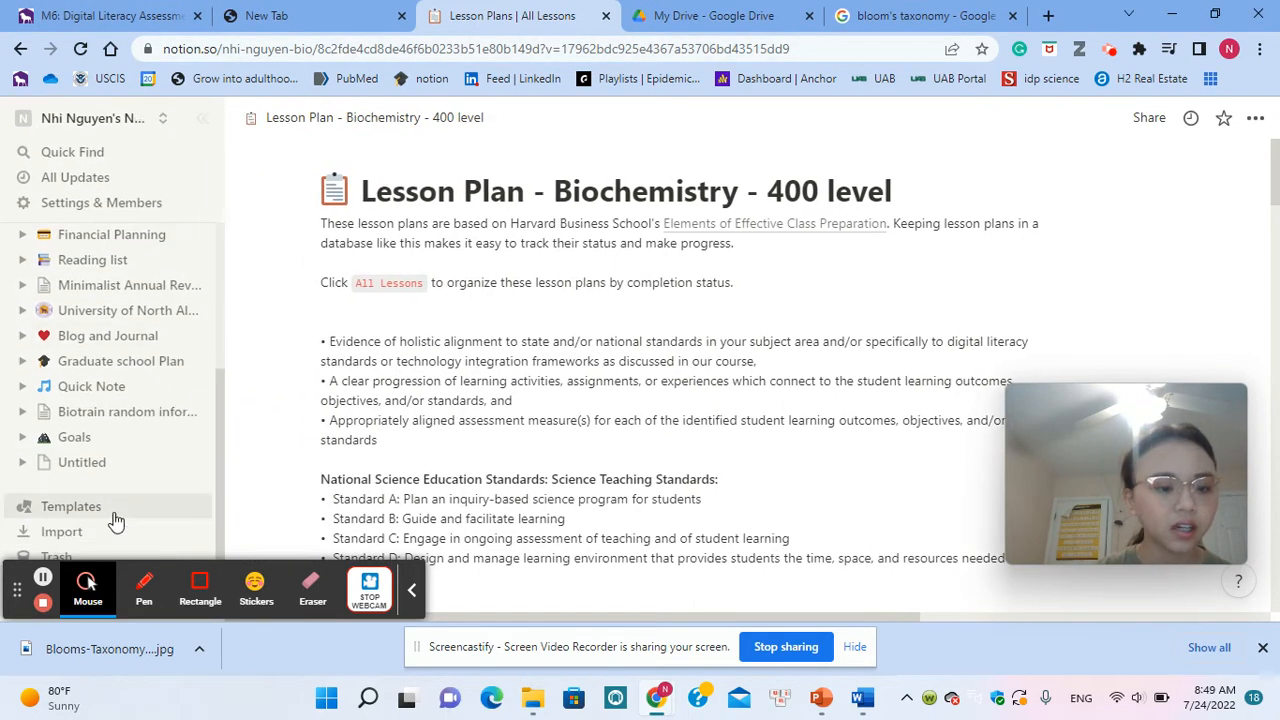
scroll(86, 286, "down", 1)
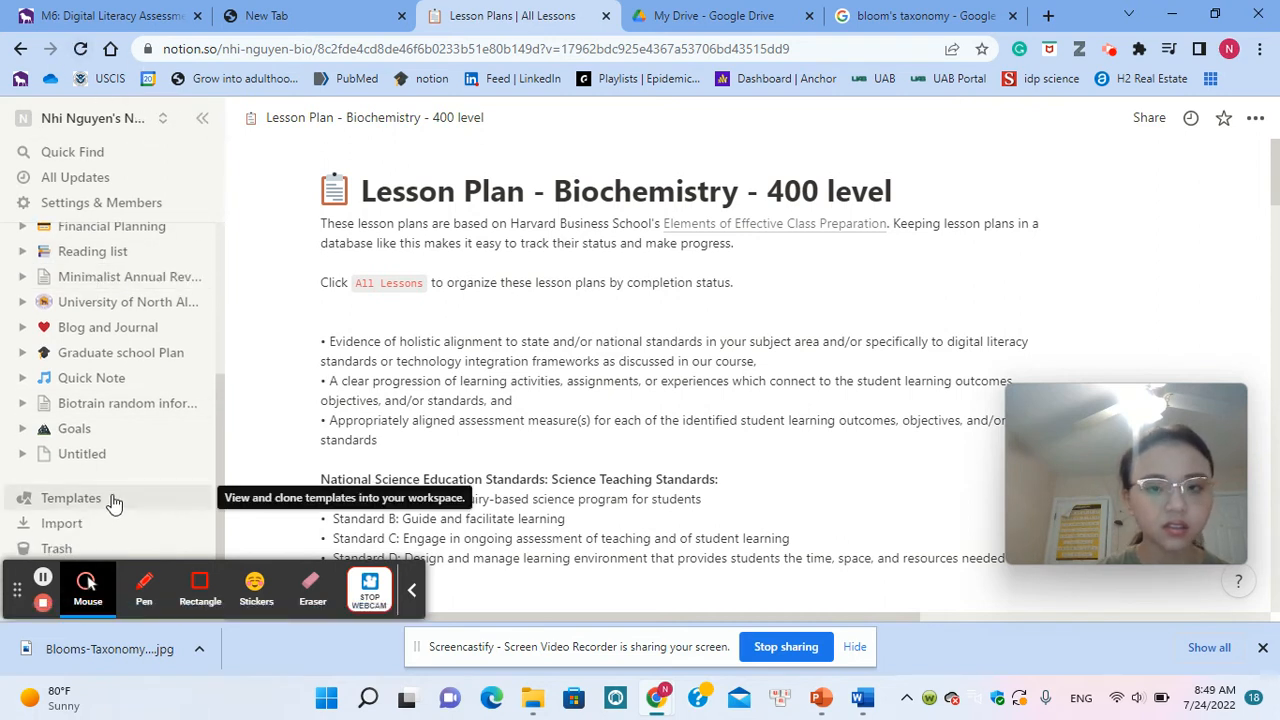
left_click(1048, 15)
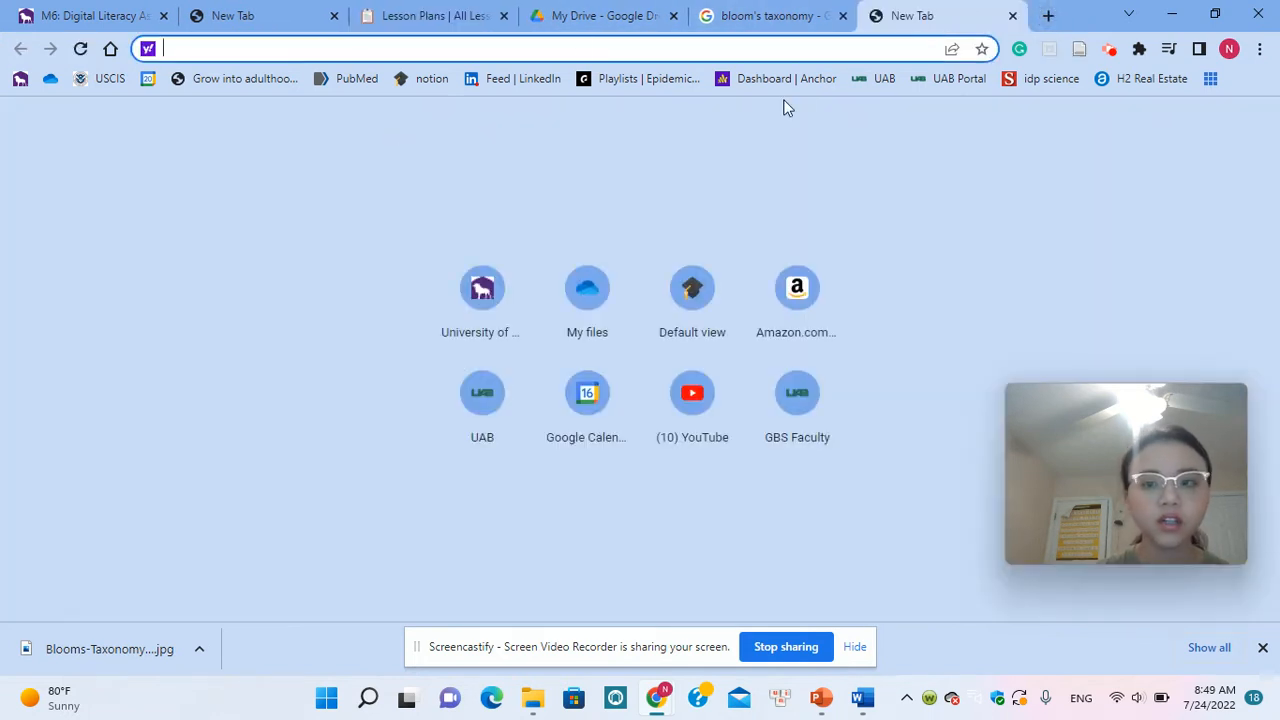
left_click(400, 79)
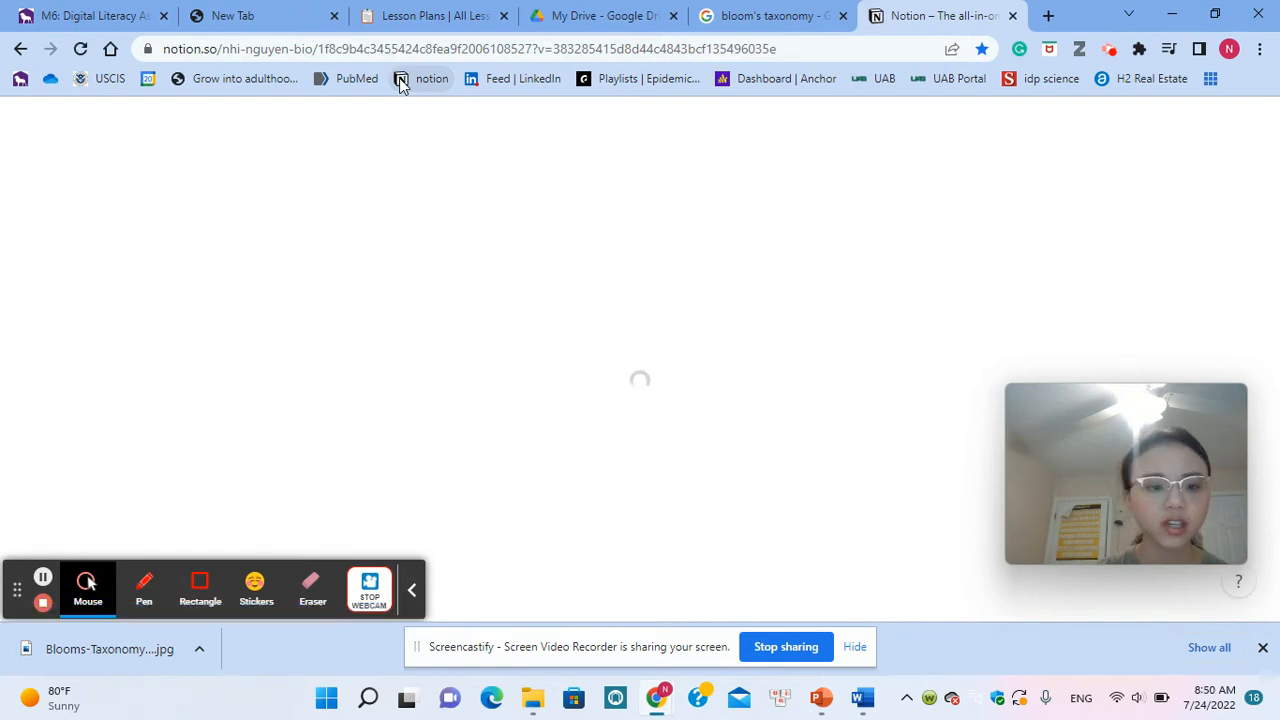
Step: Open the template gallery and preview the Lesson Plans template from the Student category
scroll(95, 445, "down", 3)
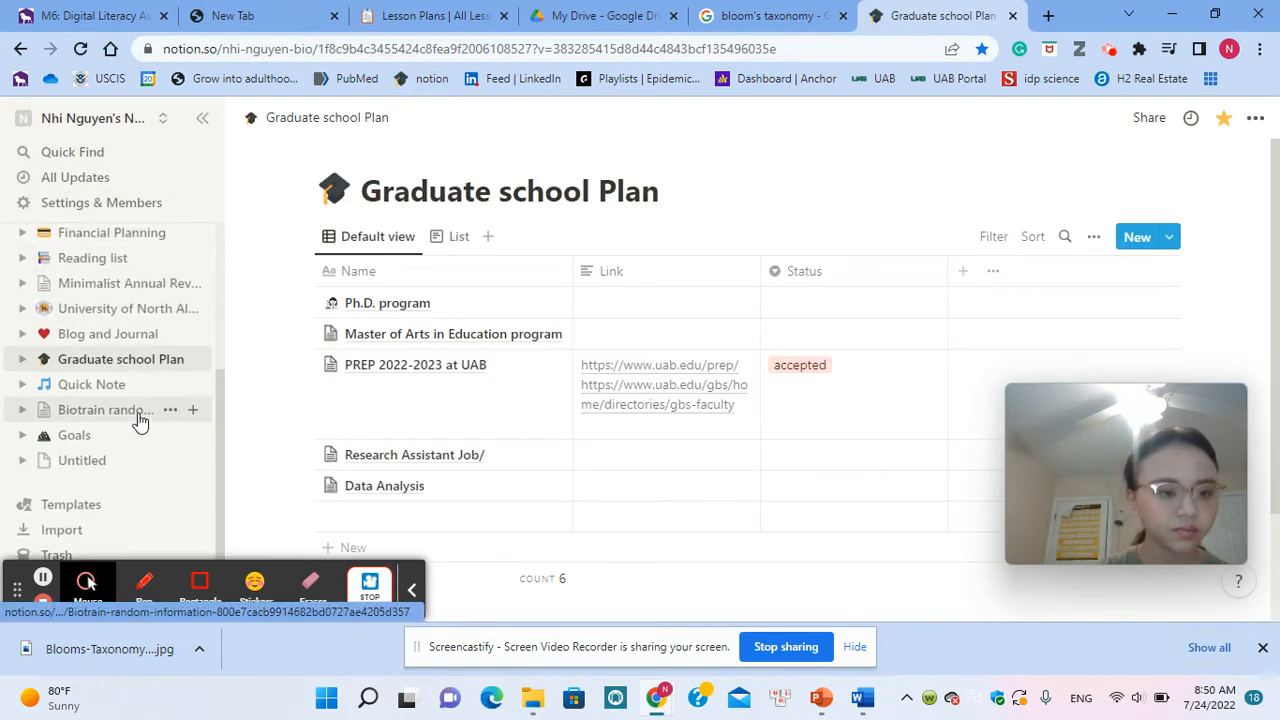
scroll(140, 420, "up", 2)
scroll(140, 420, "up", 1)
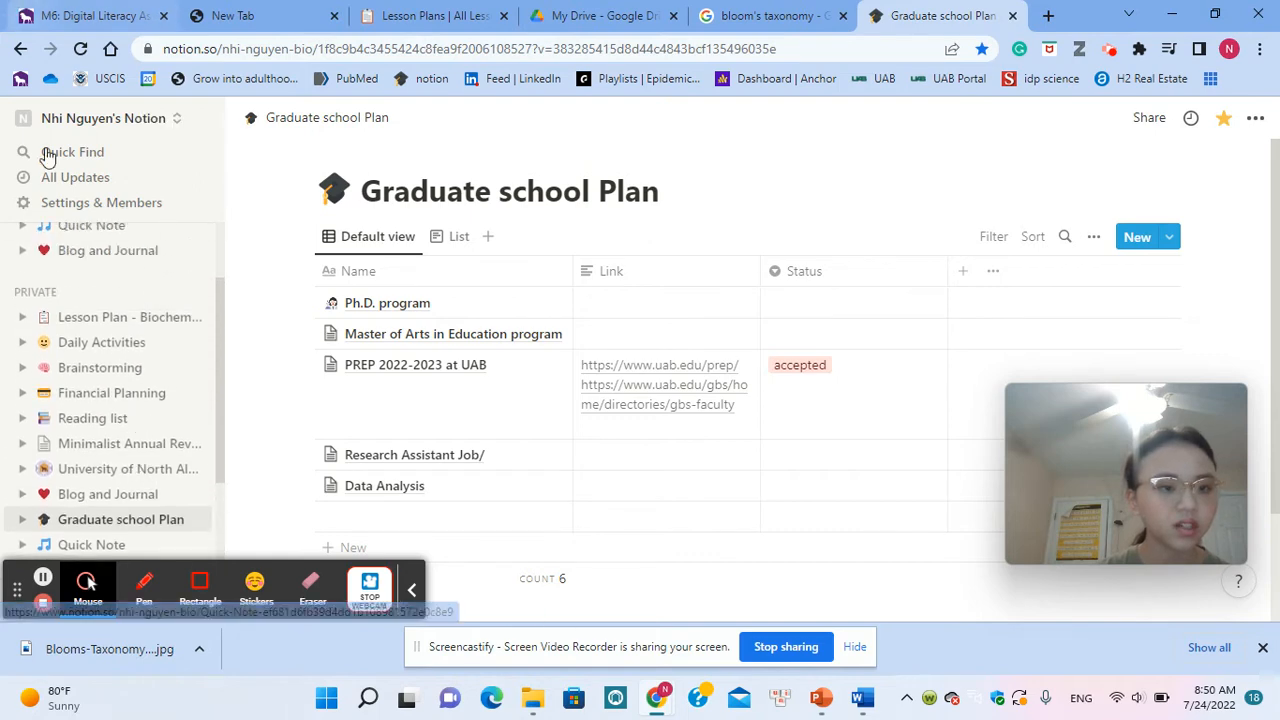
scroll(172, 328, "down", 3)
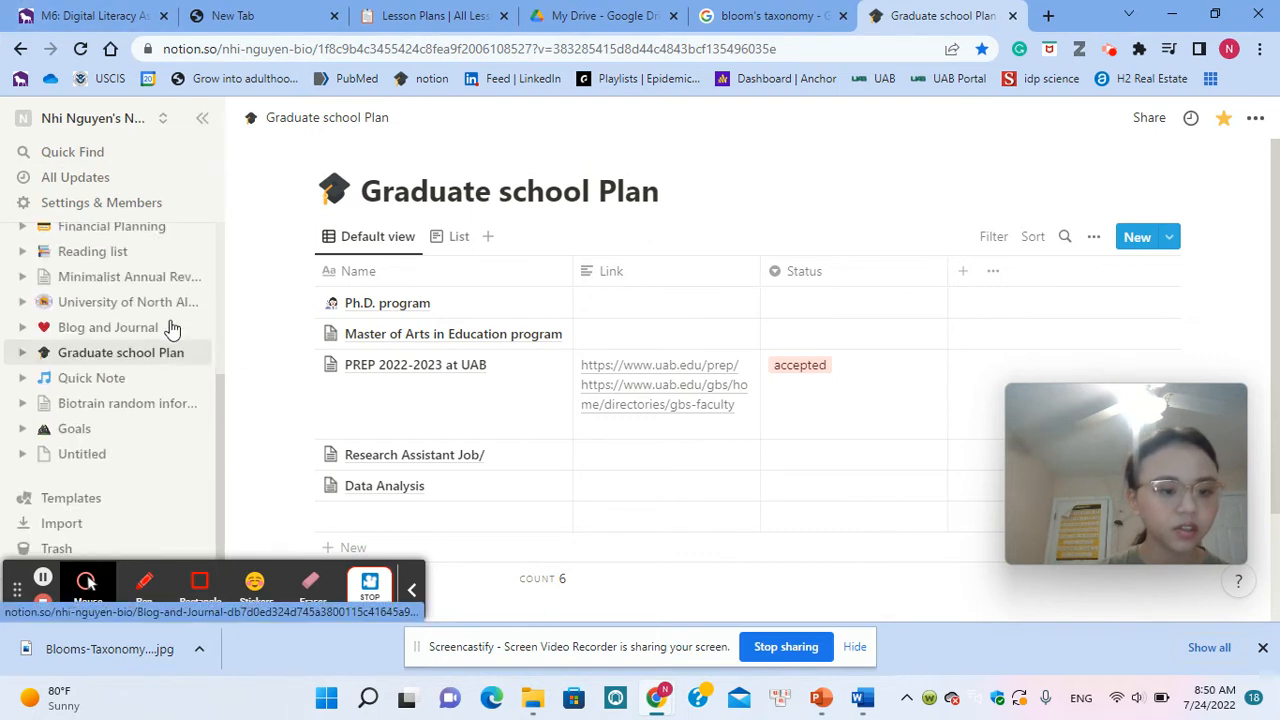
left_click(105, 498)
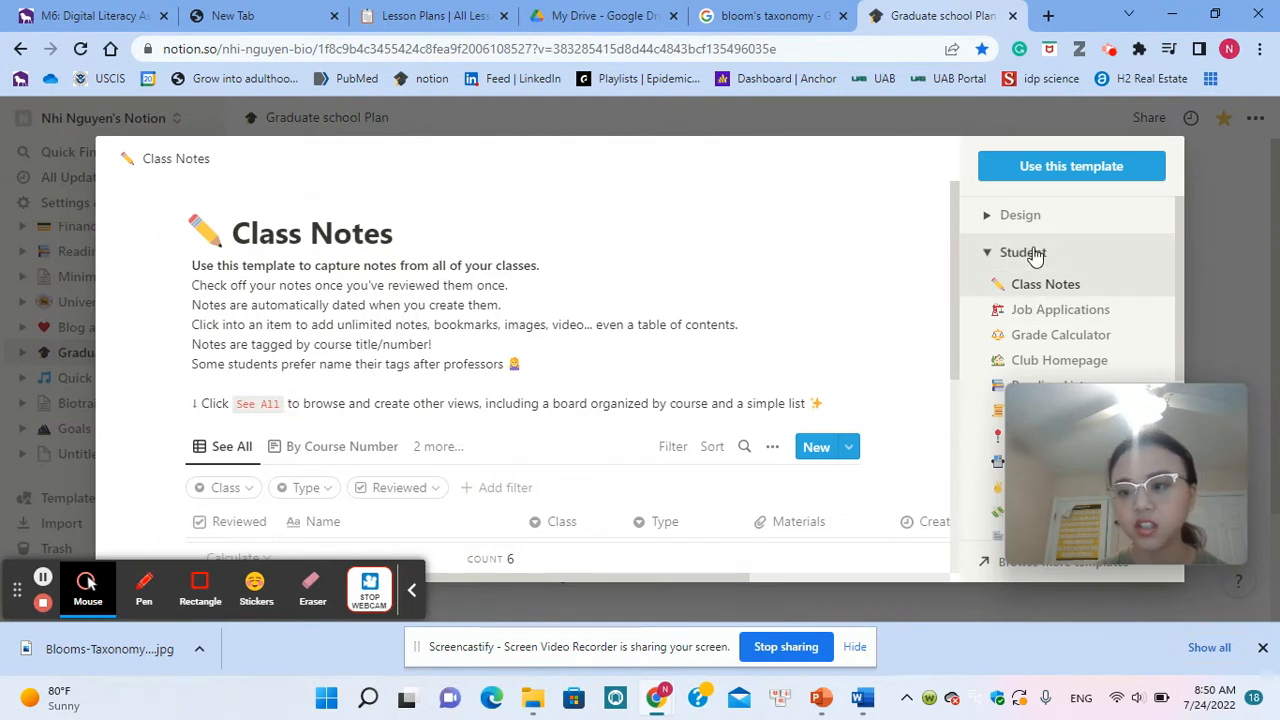
scroll(1035, 257, "down", 4)
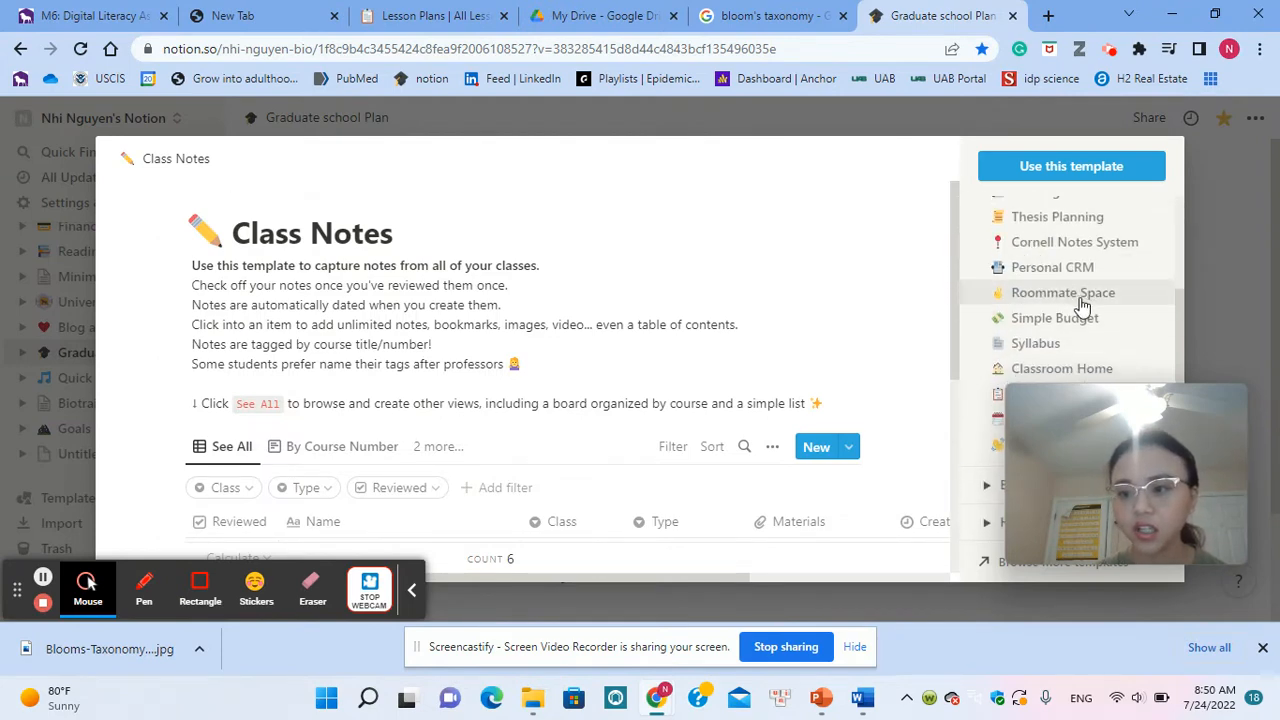
scroll(1075, 300, "down", 3)
left_click(1064, 284)
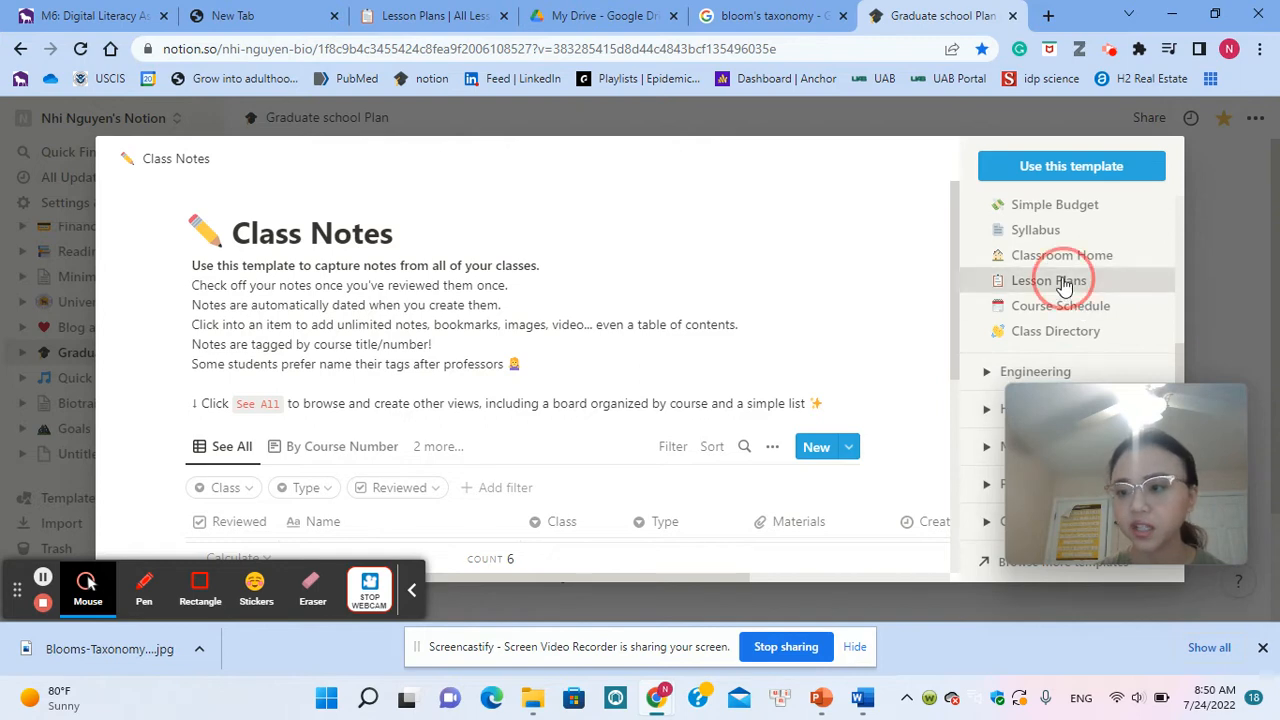
Step: Look over the Lesson Plans template preview and add the template to the workspace
scroll(735, 477, "down", 3)
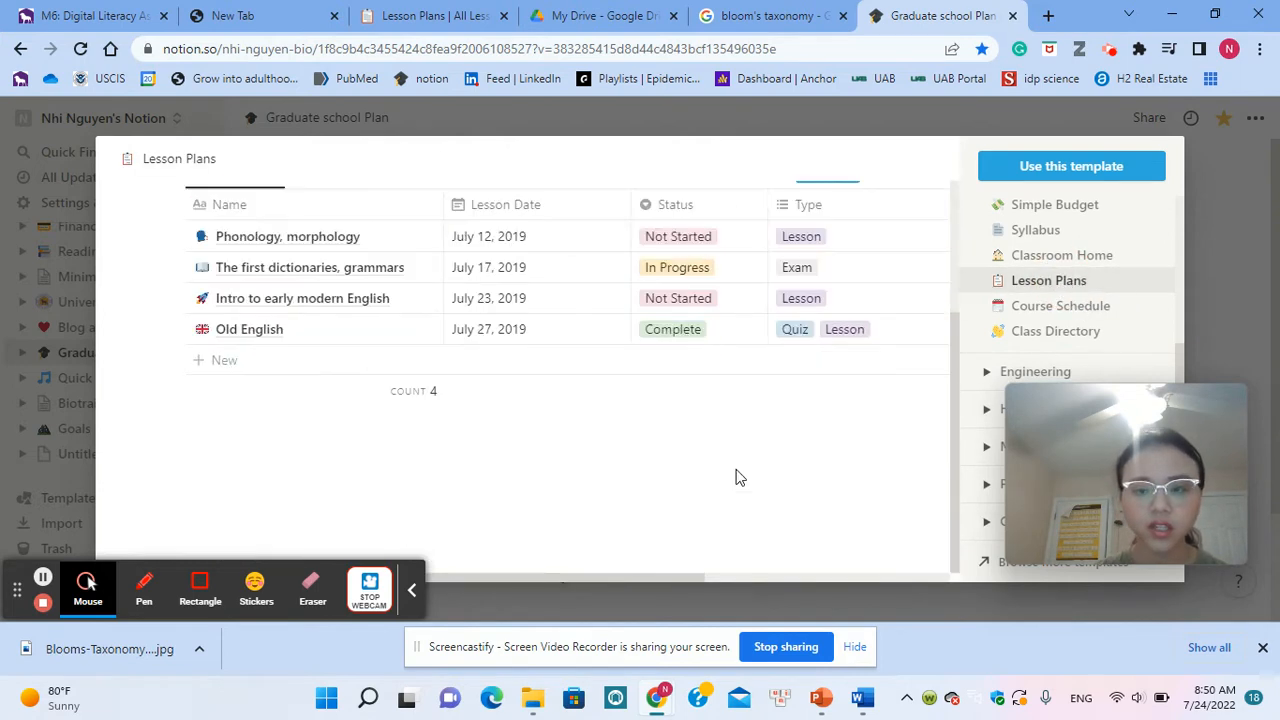
scroll(735, 477, "up", 2)
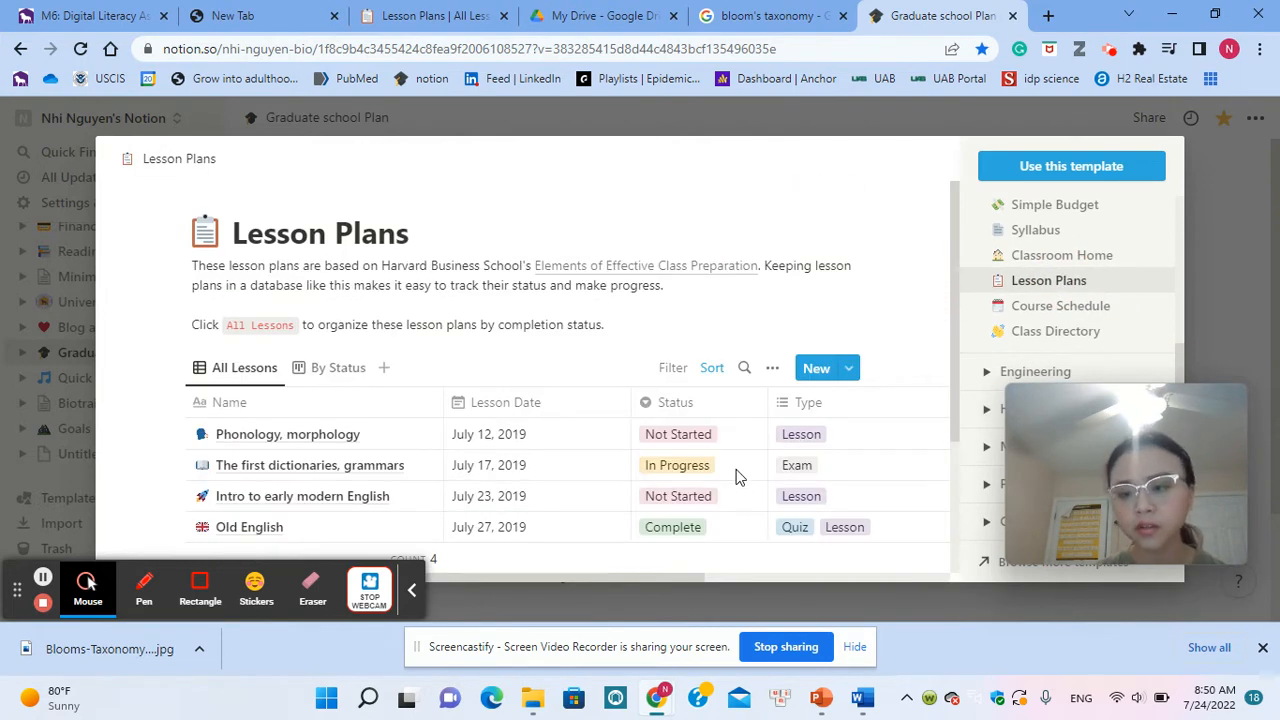
left_click(1048, 176)
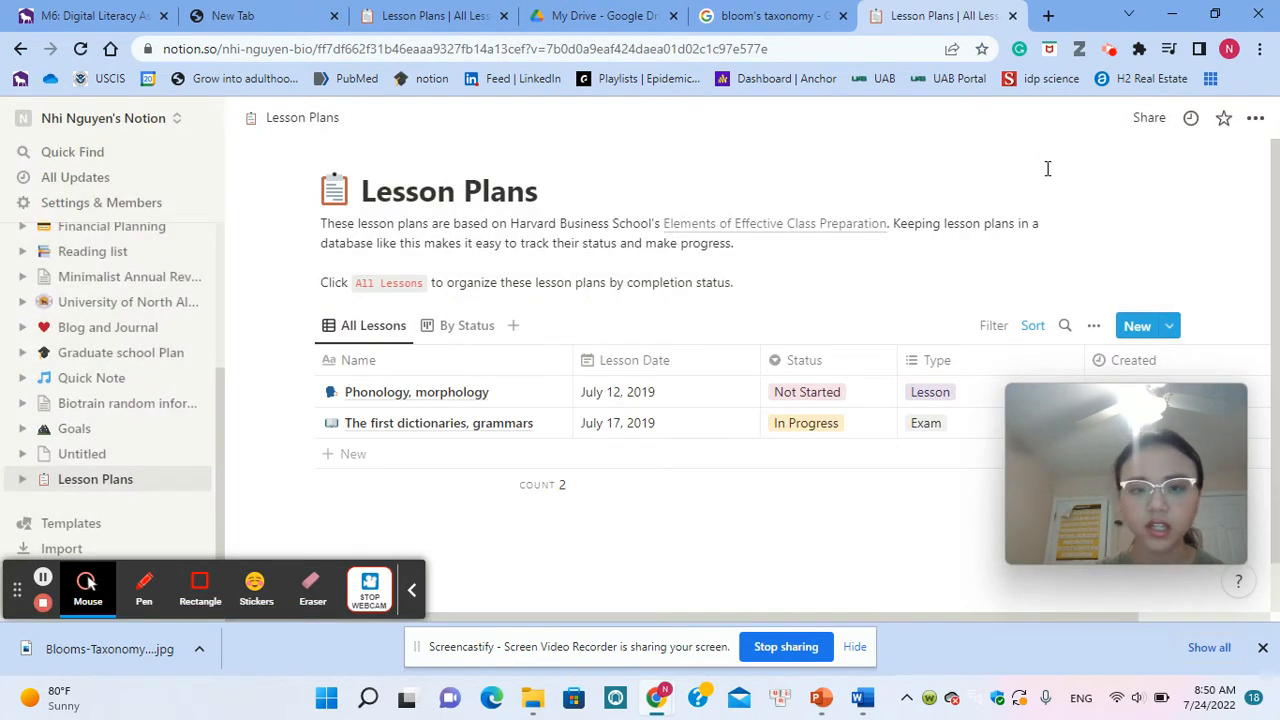
Step: Start a new line in the page description after the sentence about organizing lesson plans by completion status
scroll(389, 376, "down", 1)
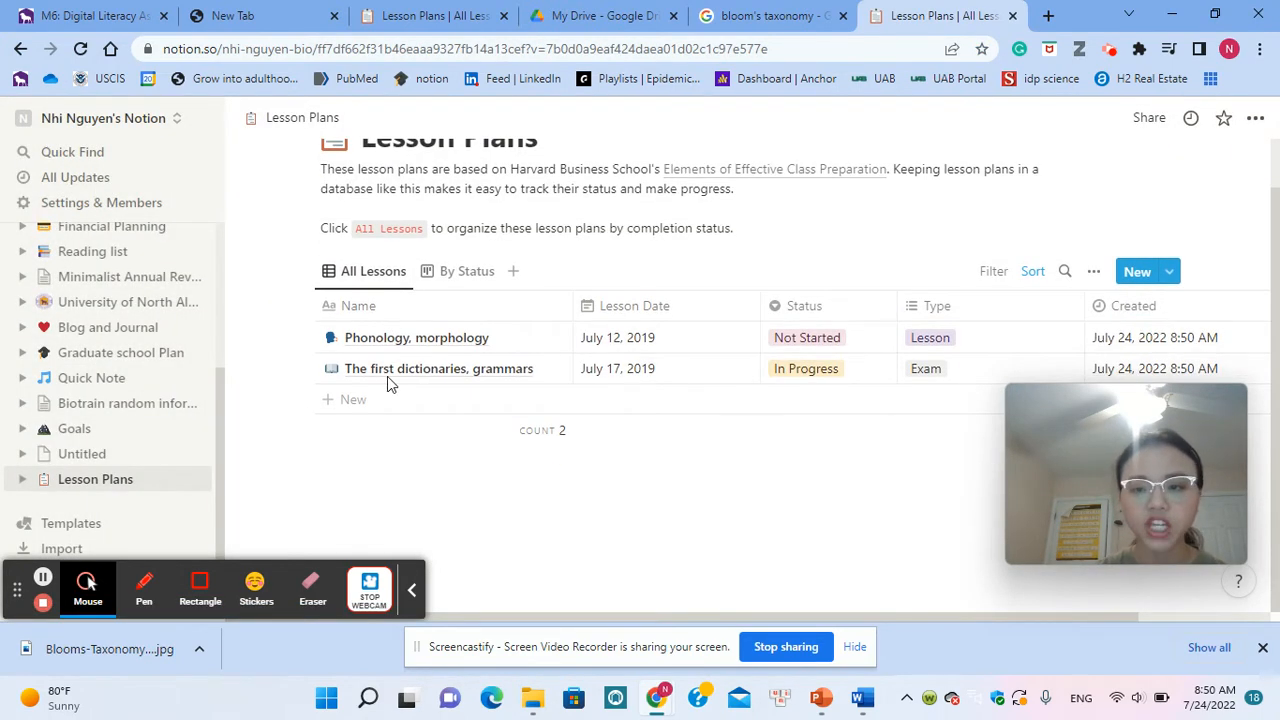
scroll(437, 368, "up", 1)
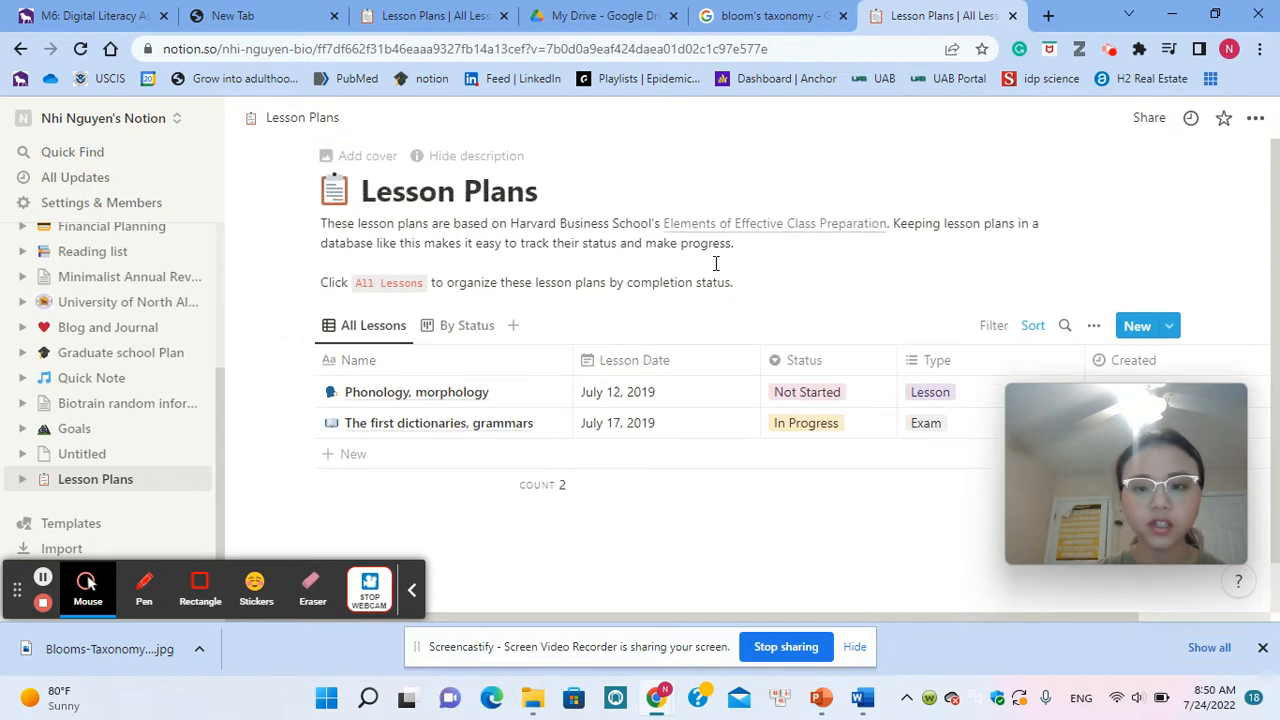
left_click(746, 251)
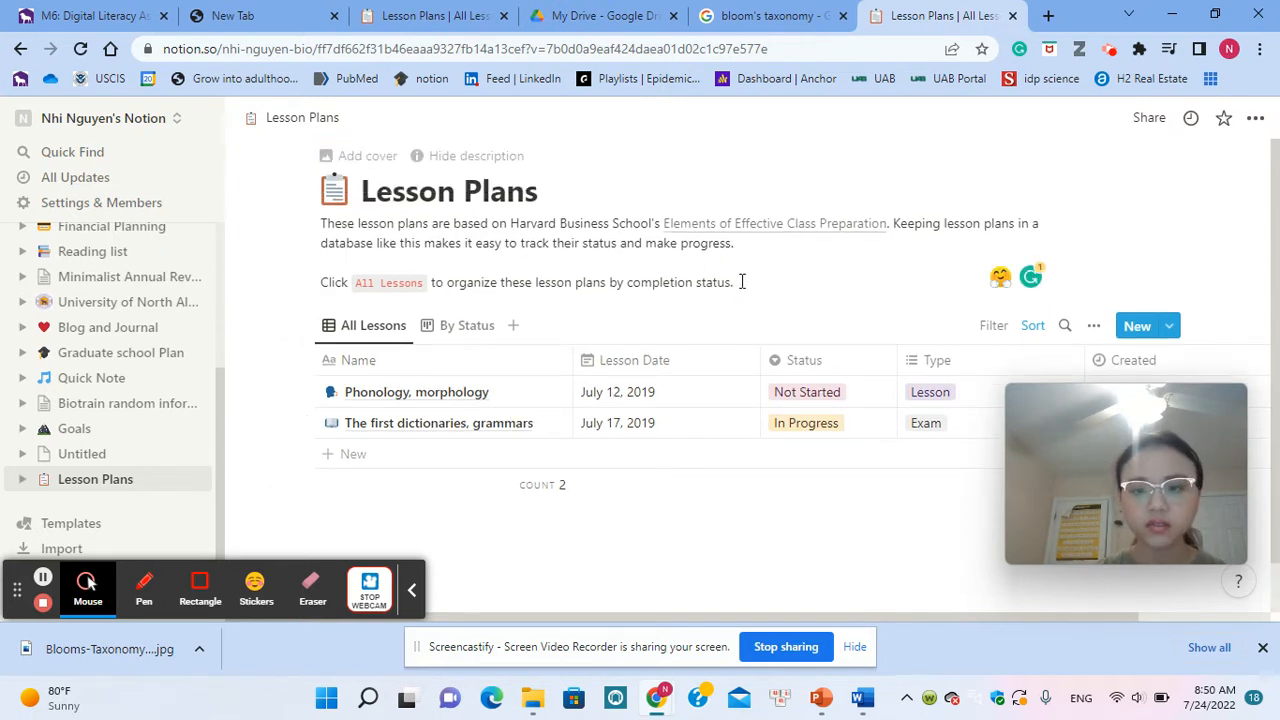
left_click(742, 281)
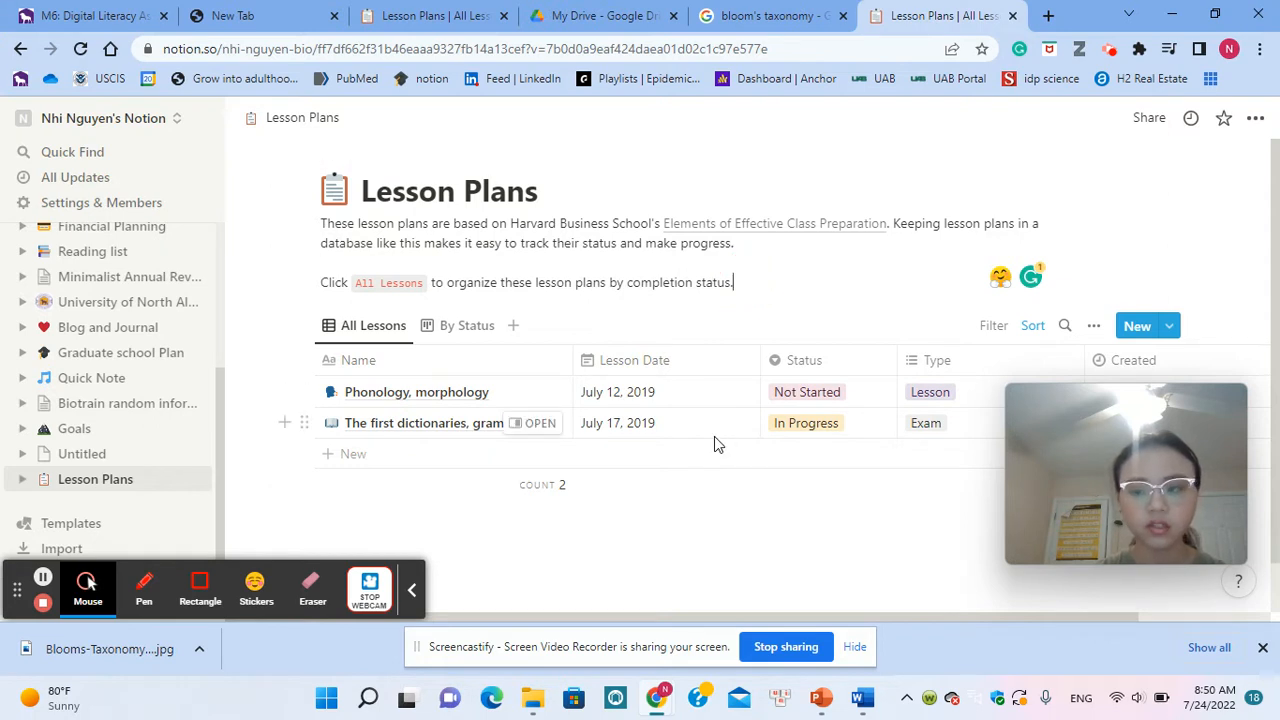
scroll(714, 440, "down", 1)
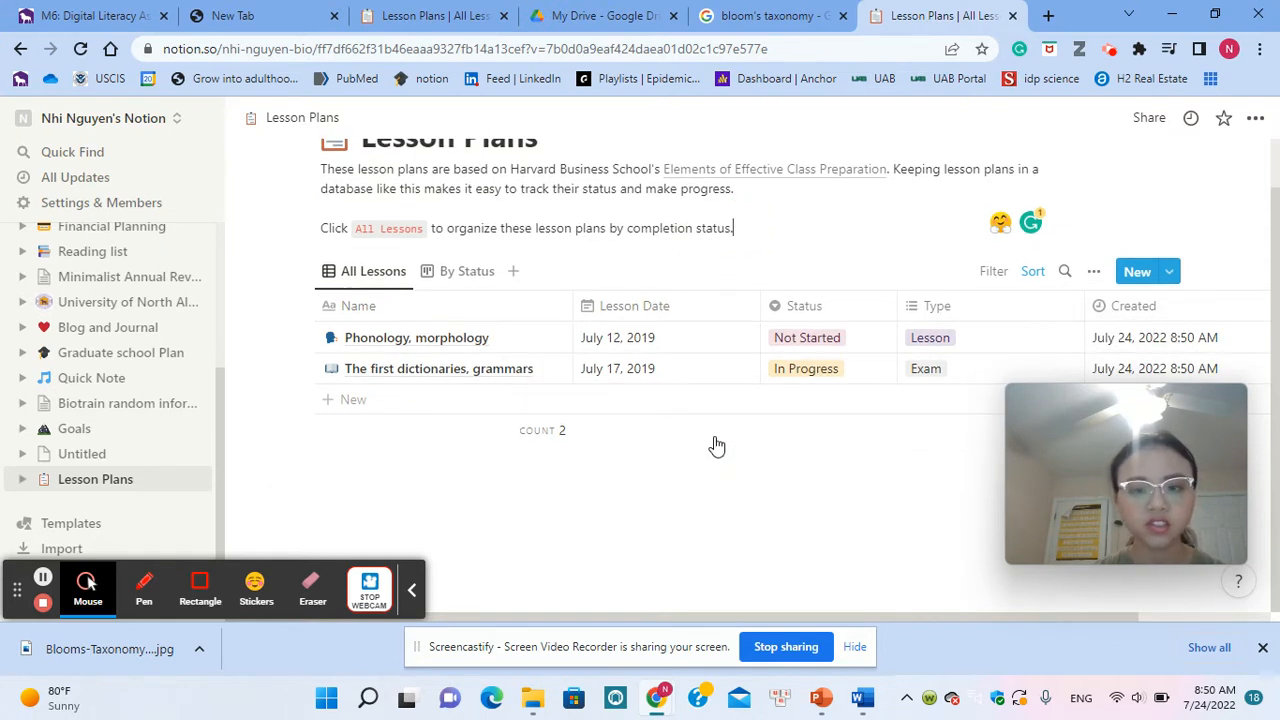
scroll(716, 445, "up", 1)
key("Return")
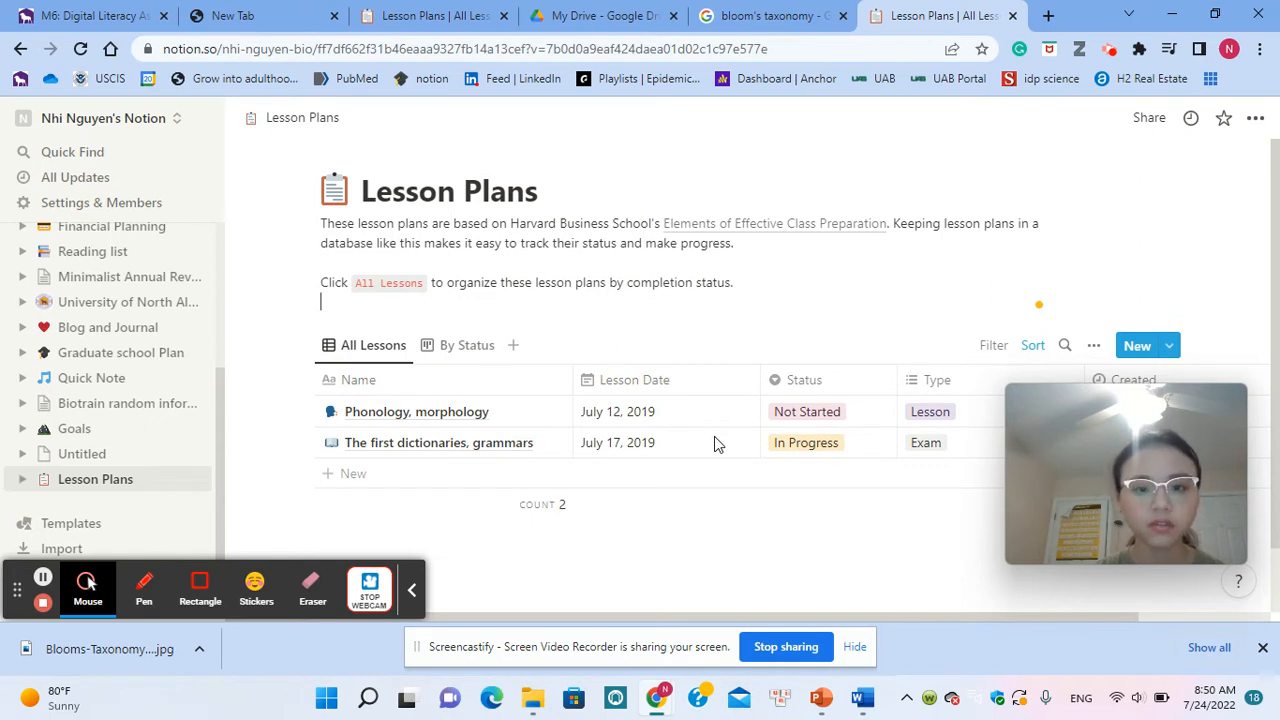
type("Name")
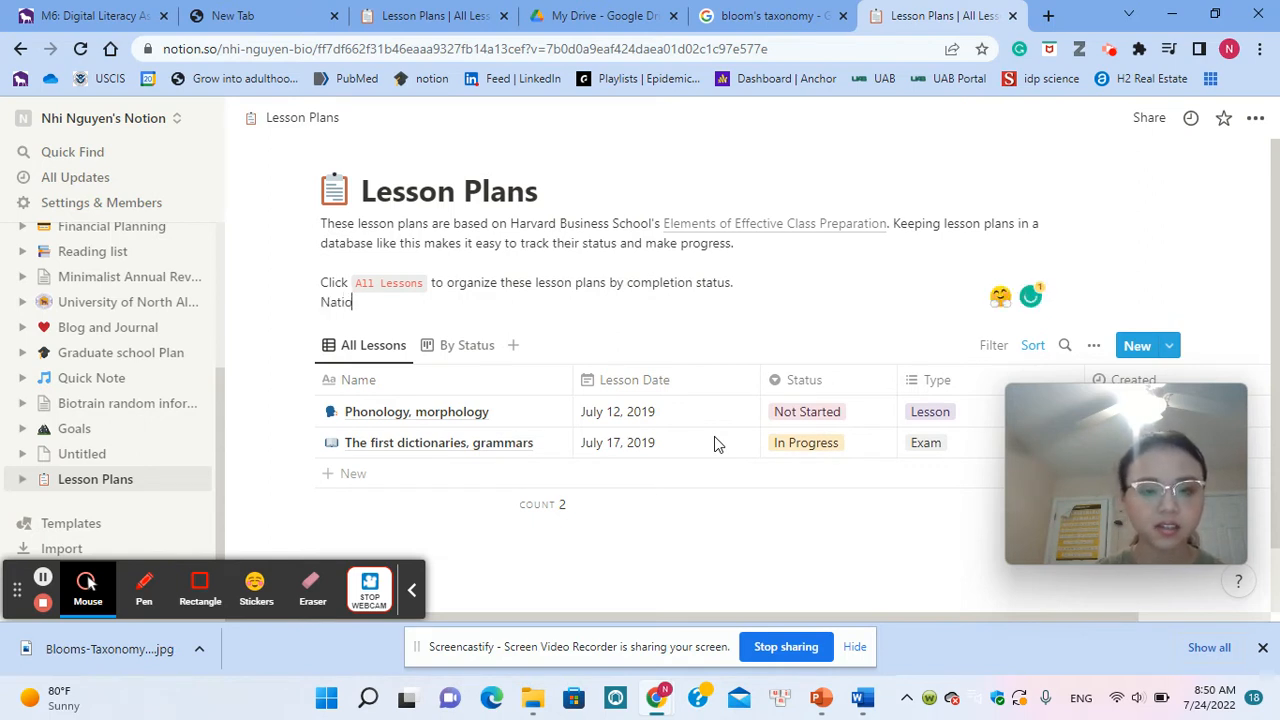
key("BackSpace")
key("BackSpace")
key("BackSpace")
key("BackSpace")
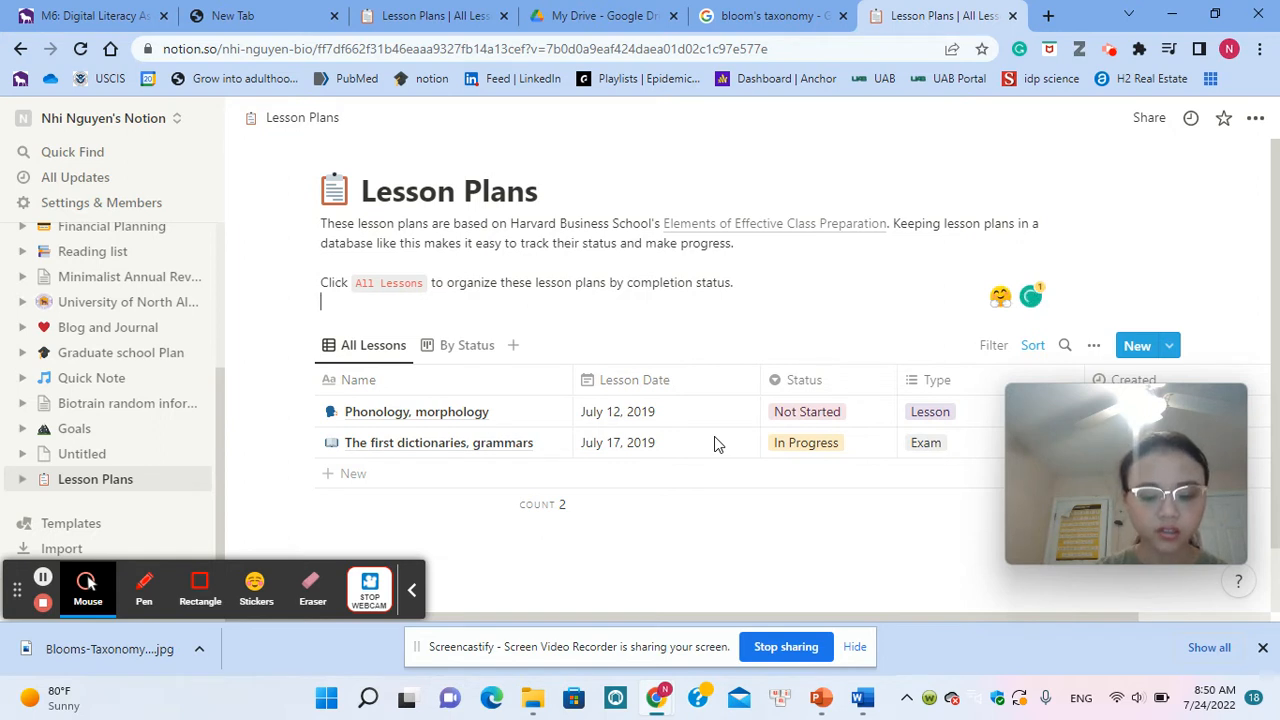
Step: Enter "Standards:" on the new last line of the Lesson Plans page description
type("Standards")
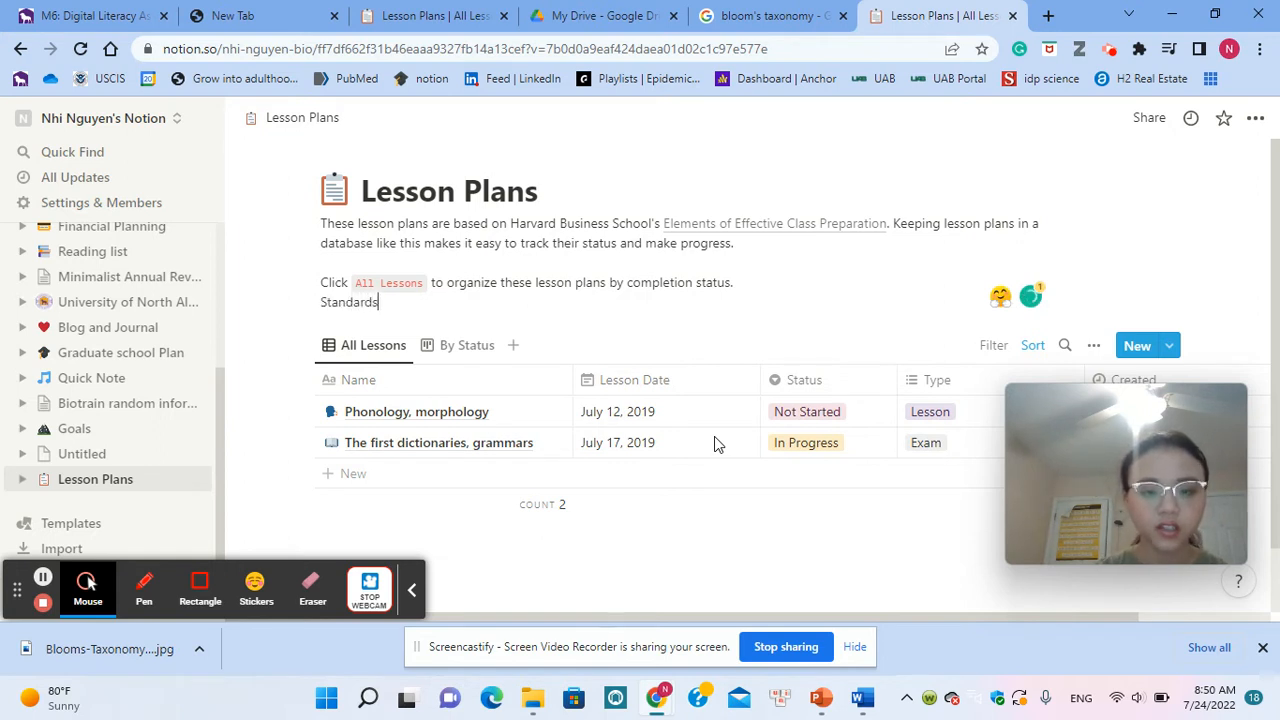
type(":")
Step: Add the line "National Standards for science education" below "Standards:" in the Lesson Plans page description
key("Return")
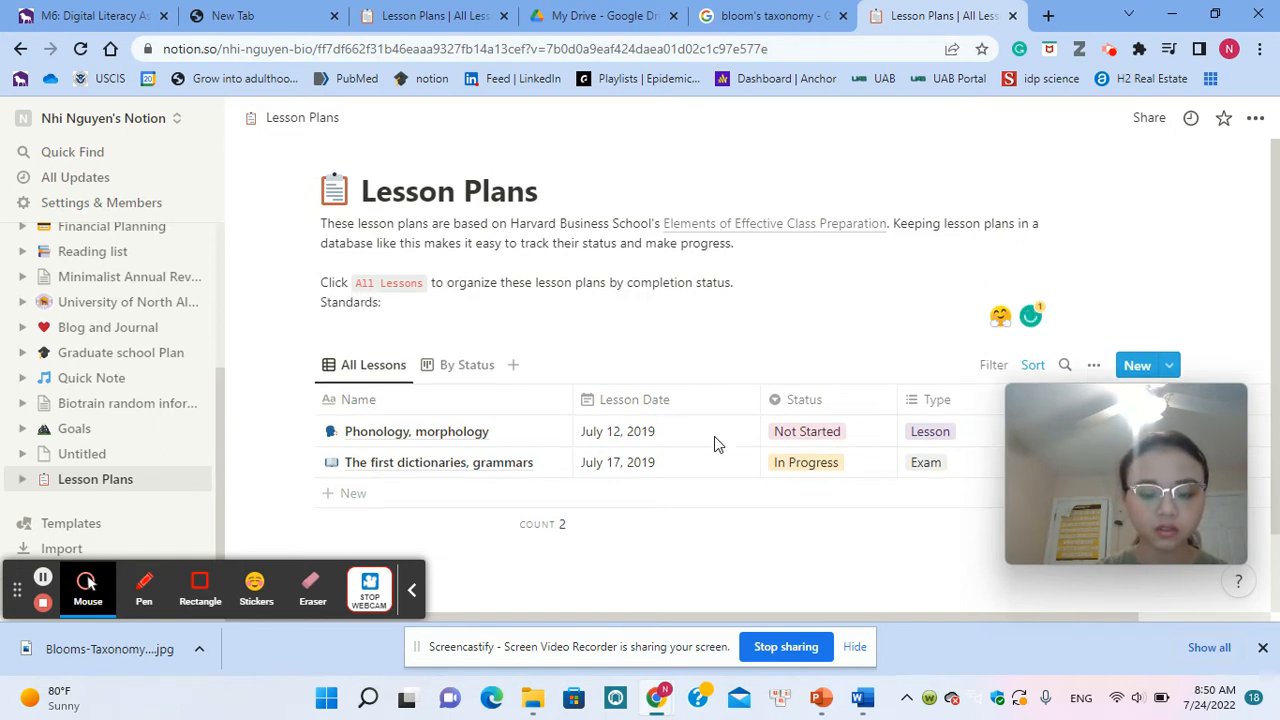
type("National S")
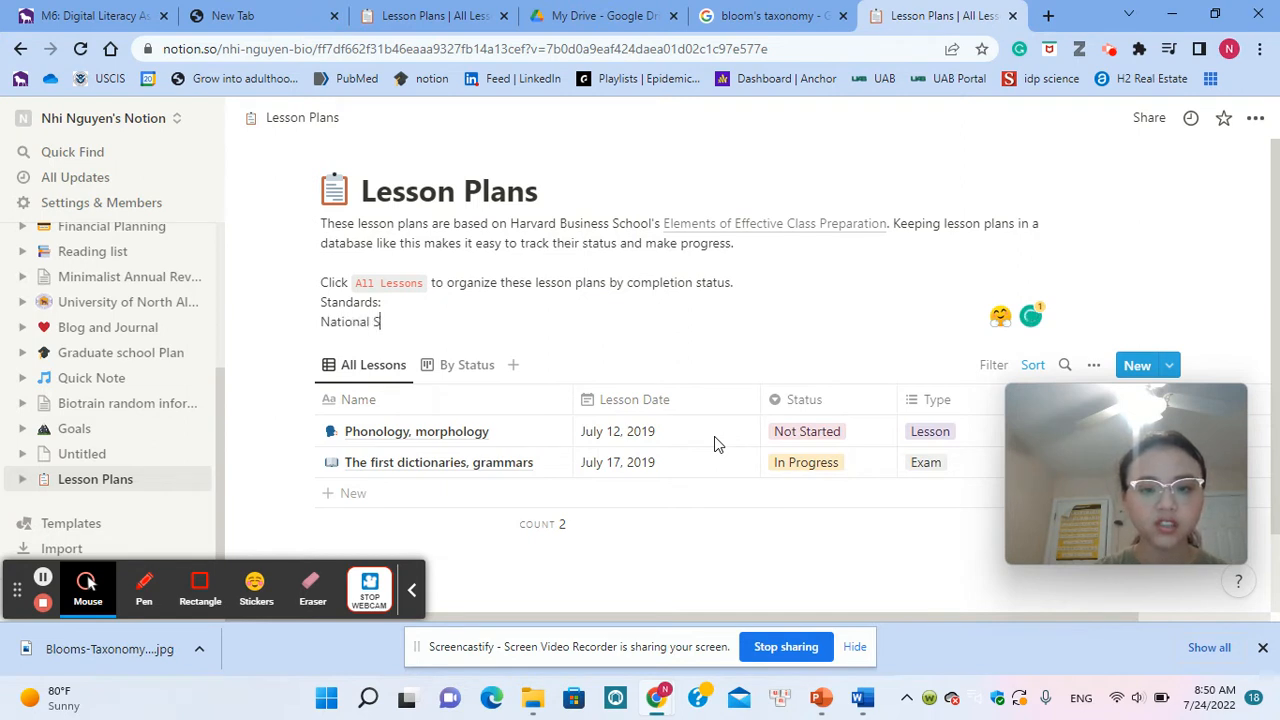
type("yste")
key("BackSpace")
key("BackSpace")
key("BackSpace")
key("BackSpace")
type("tnad")
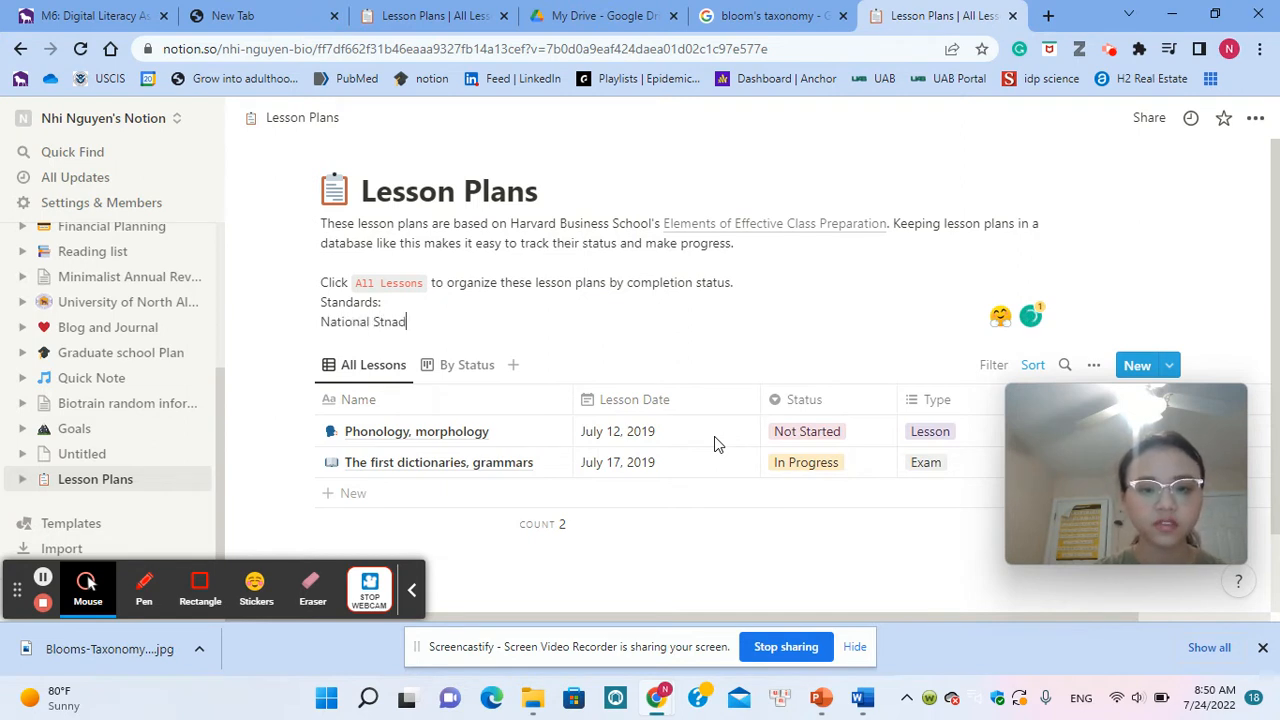
key("BackSpace")
key("BackSpace")
key("BackSpace")
type("and")
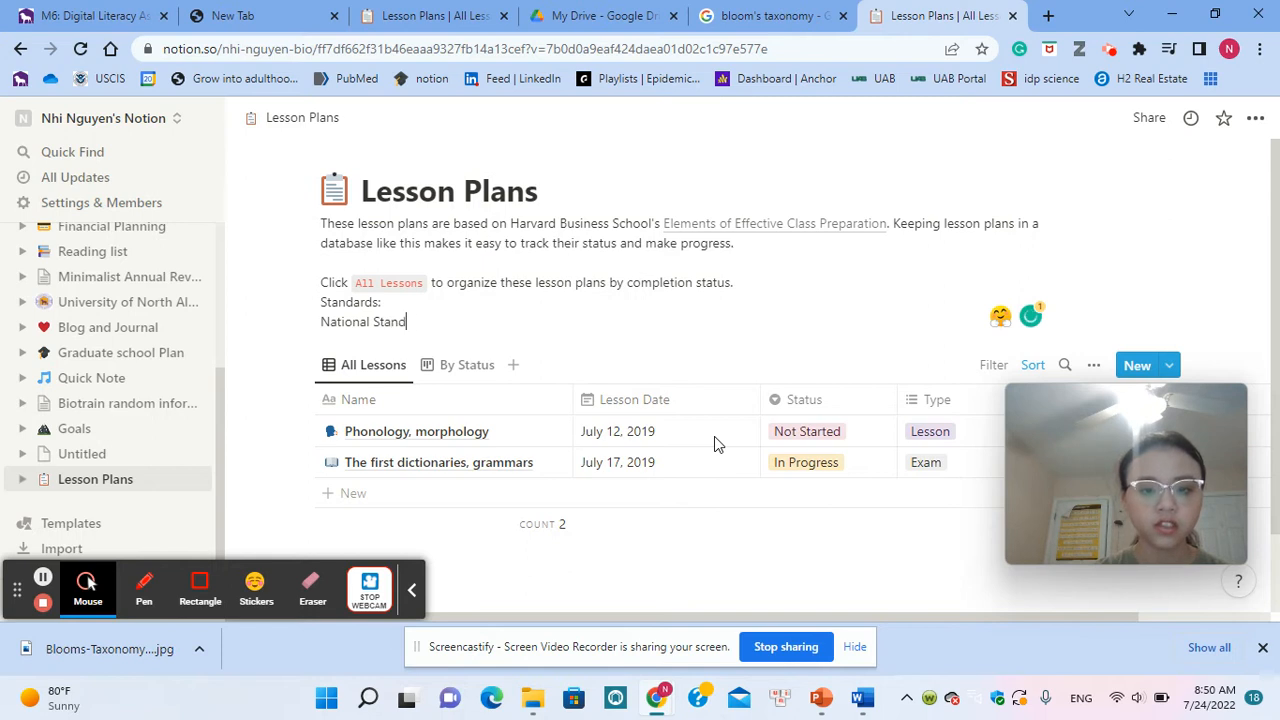
type("ards for s")
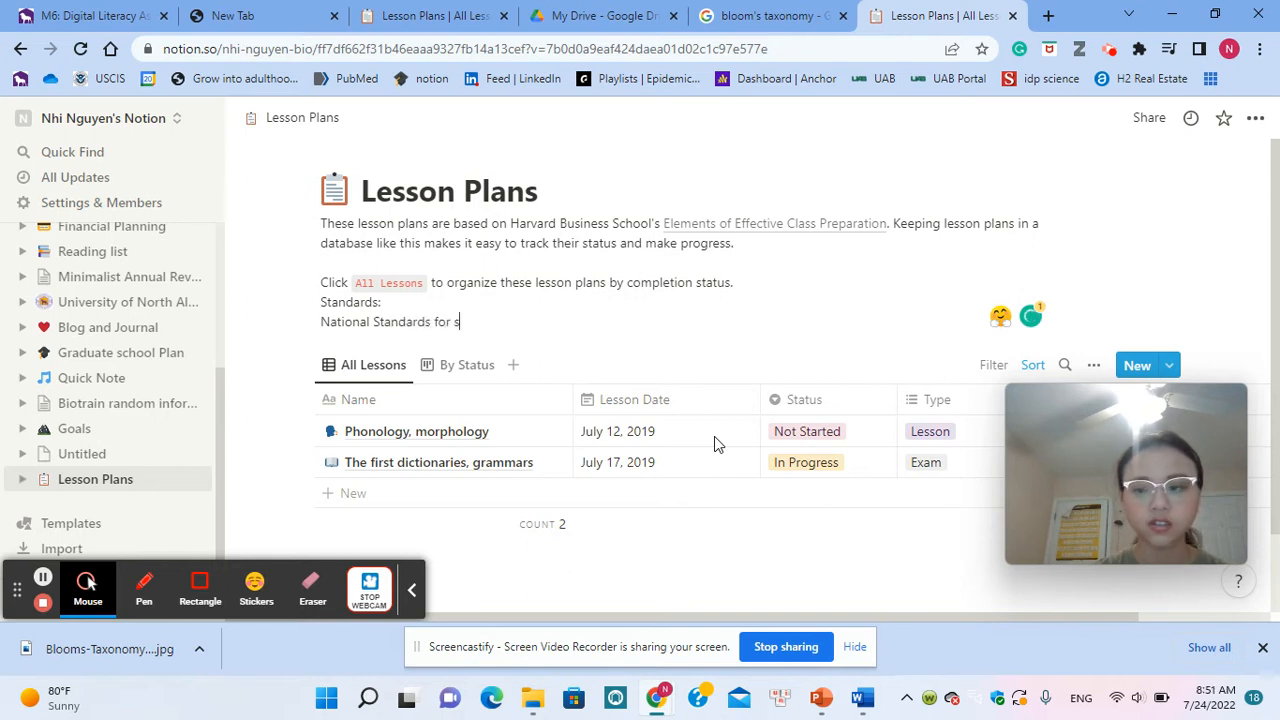
type("cience education")
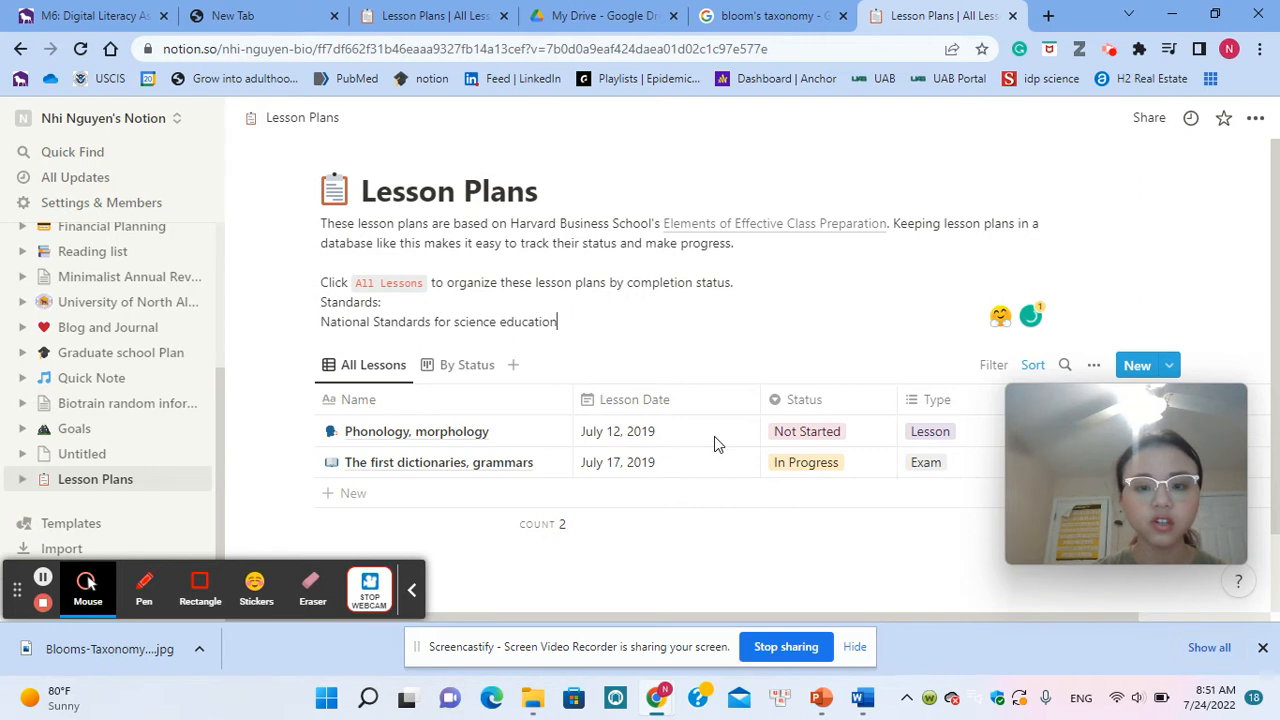
Step: Add "Bloom's Taxonomy" as a new line under the national science education standards entry
key("Return")
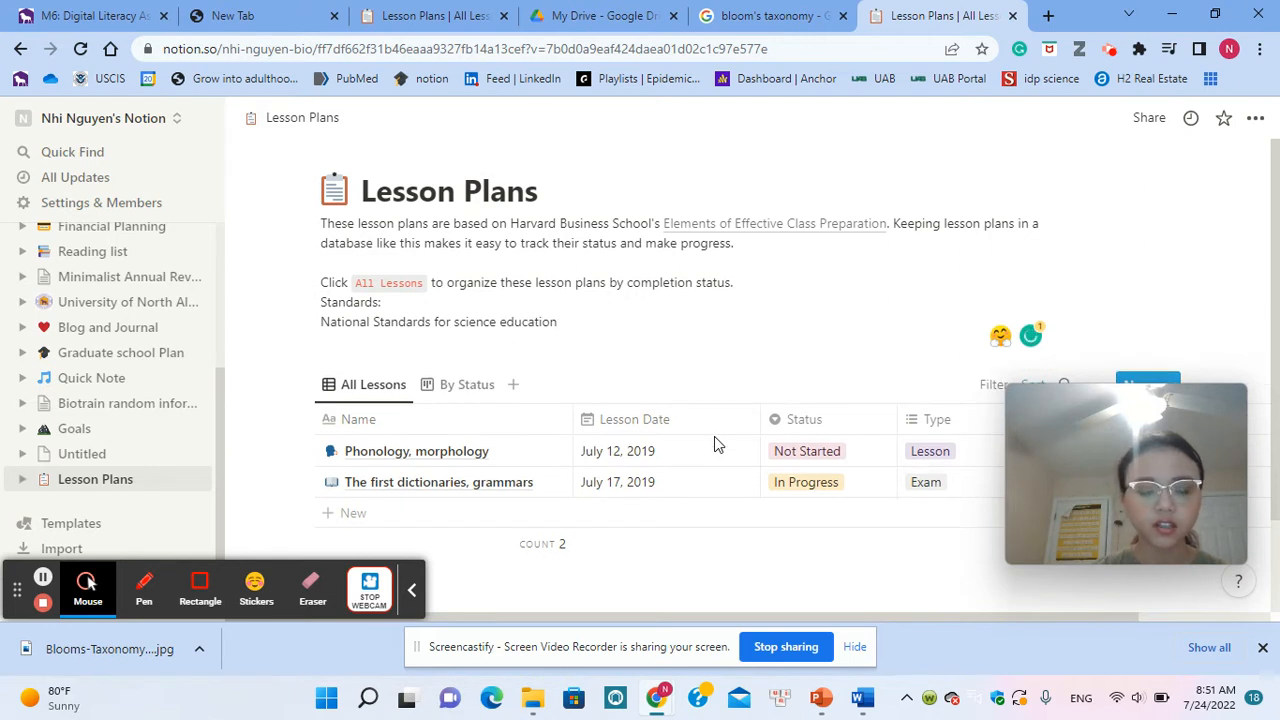
type("Blo")
key("BackSpace")
type("oo")
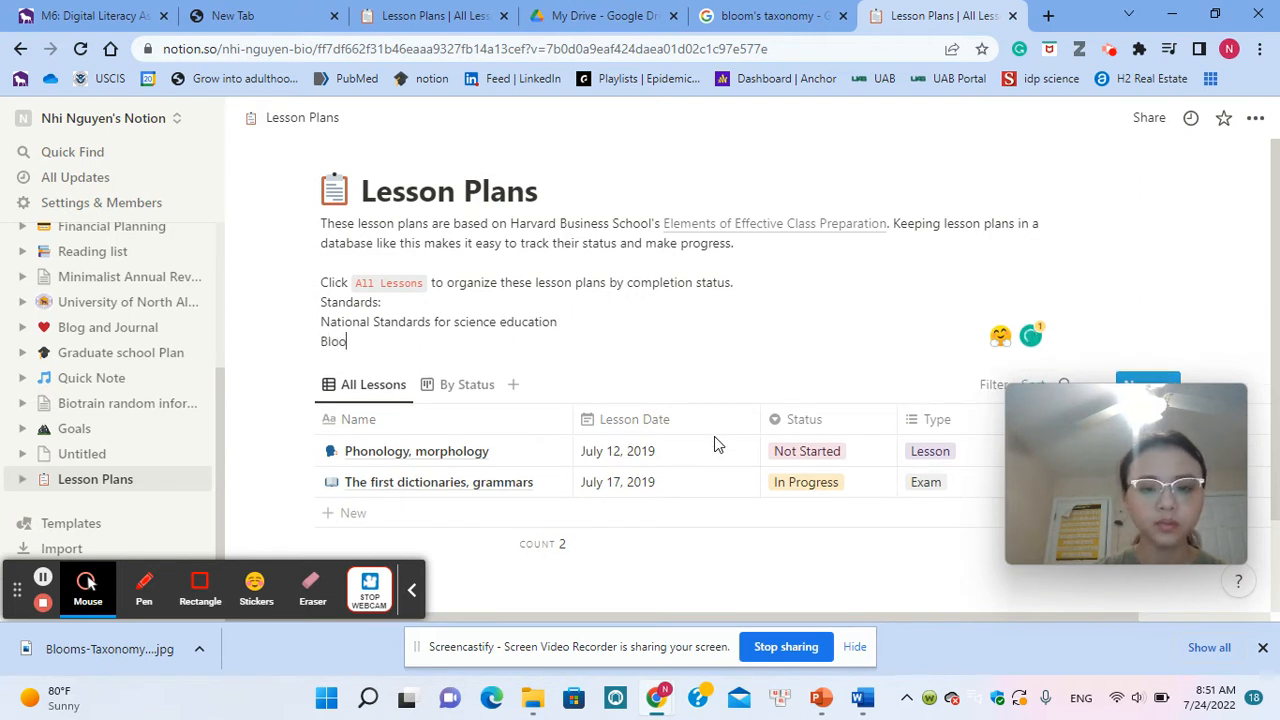
type("m's Taxon")
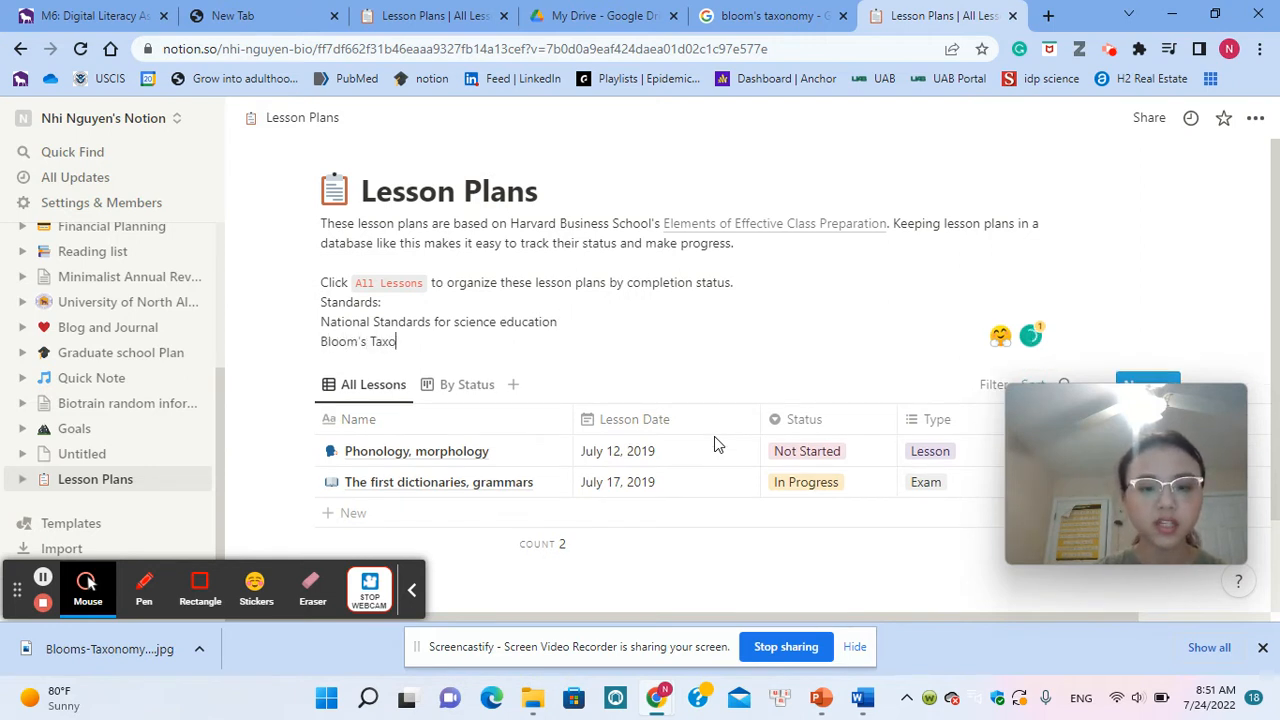
key("BackSpace")
key("BackSpace")
type("onomy")
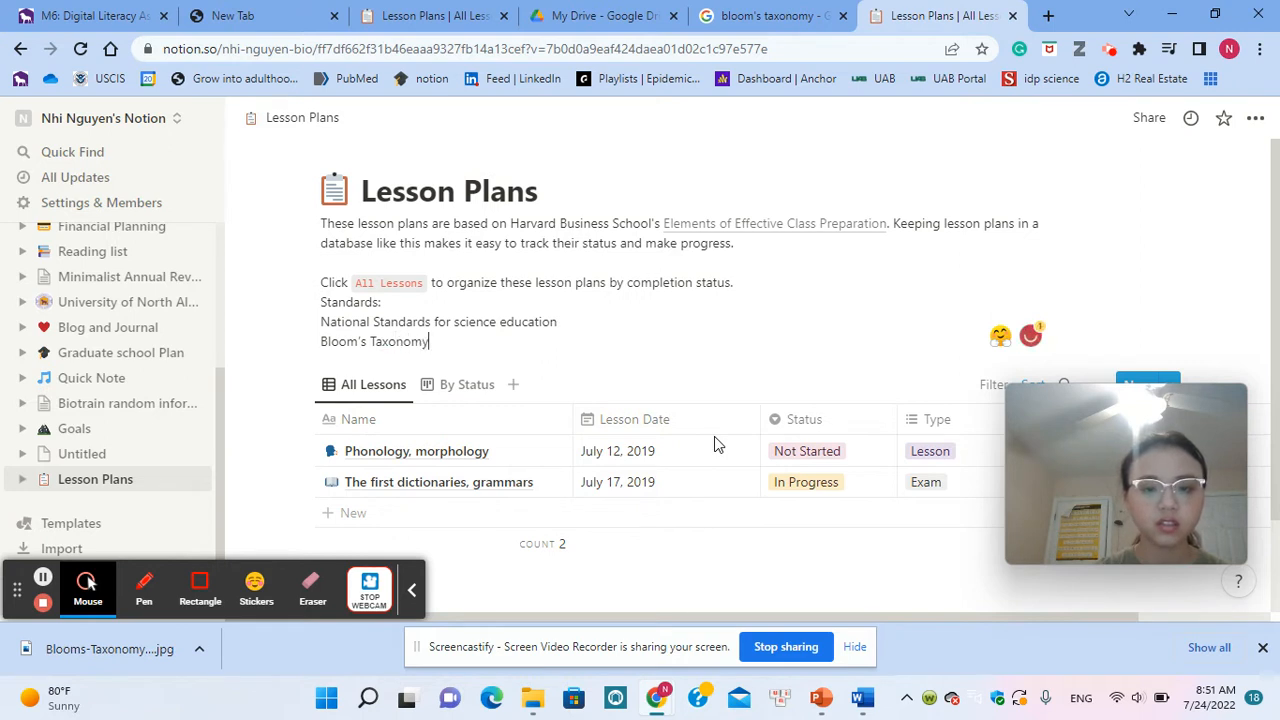
Step: Add "ISTE standards" as a new line below the Bloom's Taxonomy entry in the description
key("Return")
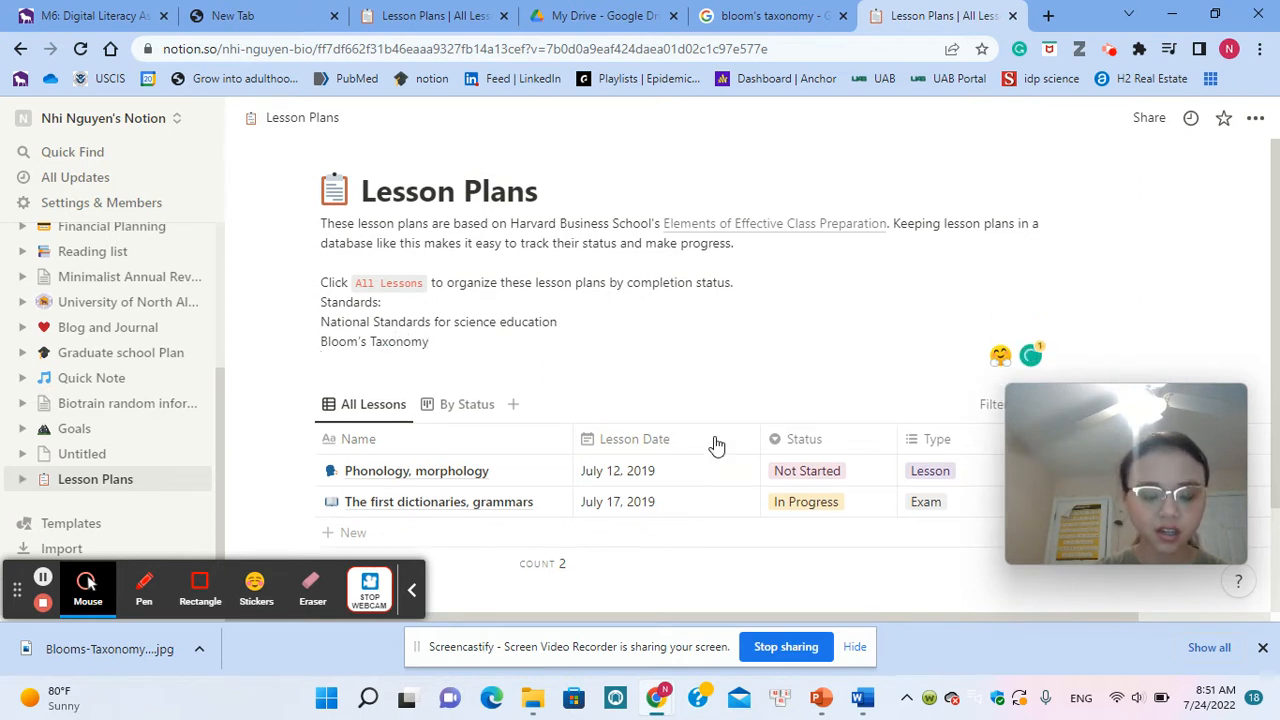
type("ISTE")
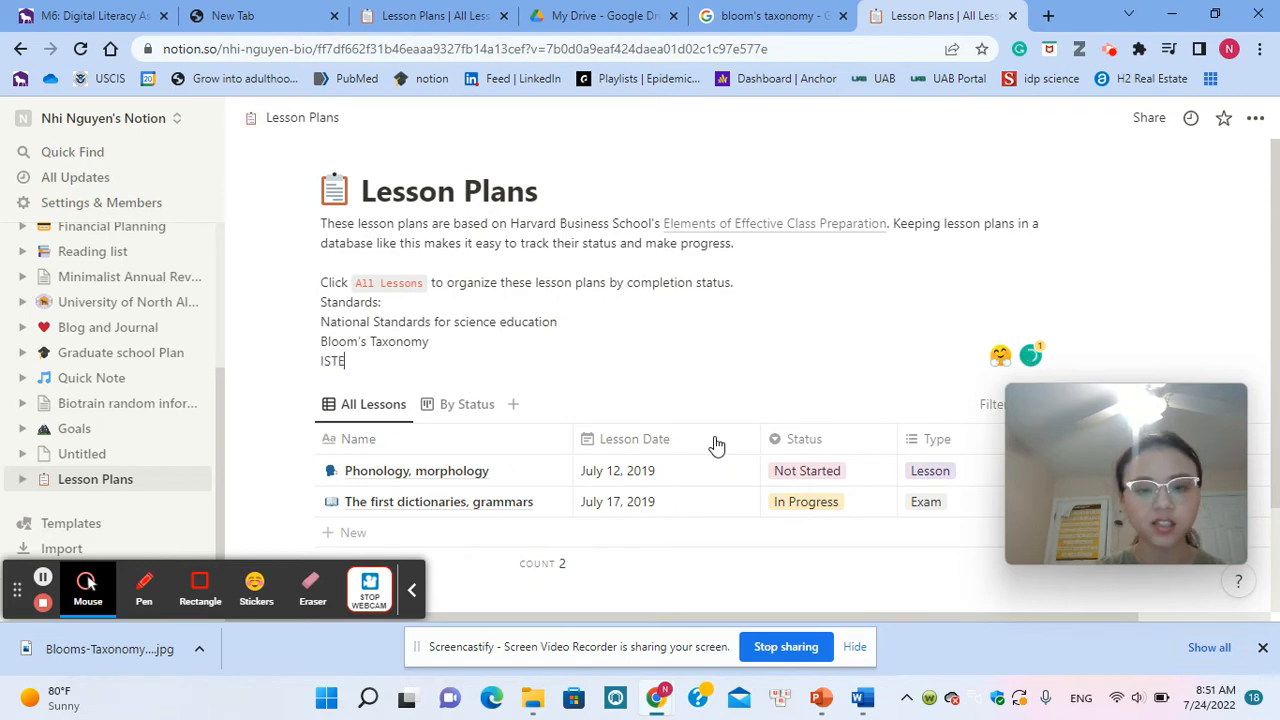
type(" standards")
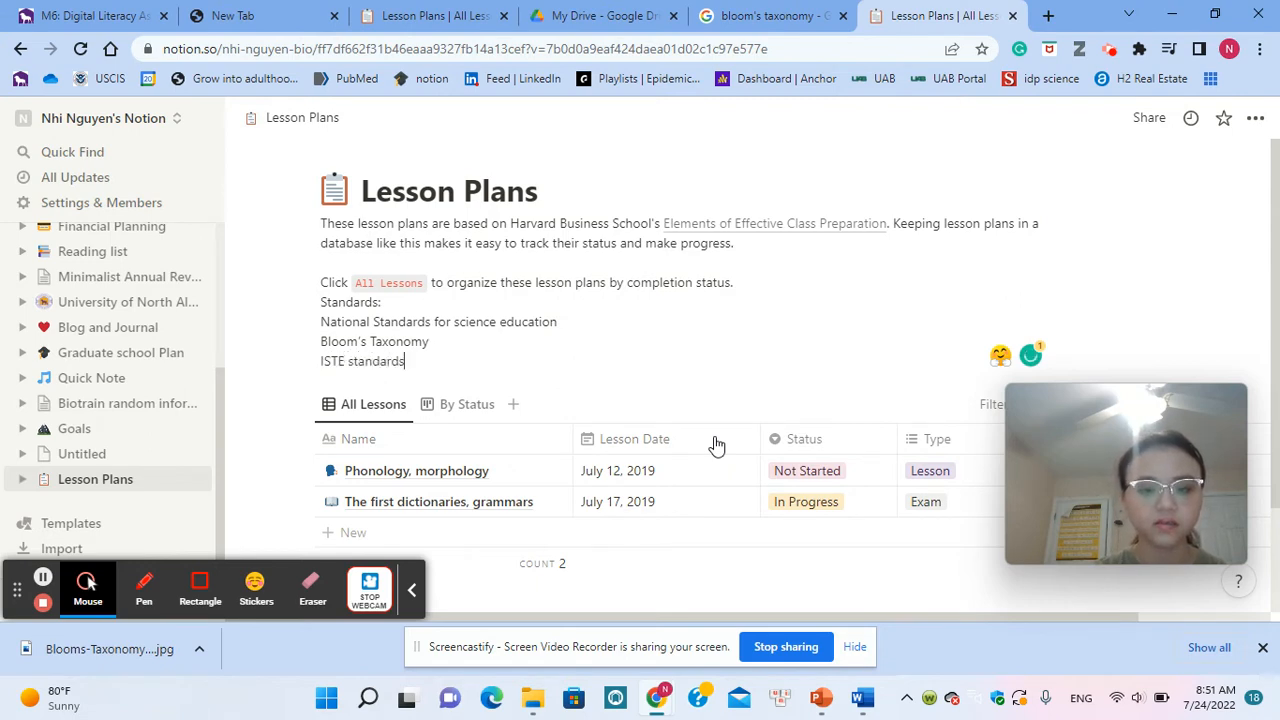
Step: Switch to the "Lesson Plan - Biochemistry - 400 level" page and review the standards listed in its description
scroll(716, 445, "down", 2)
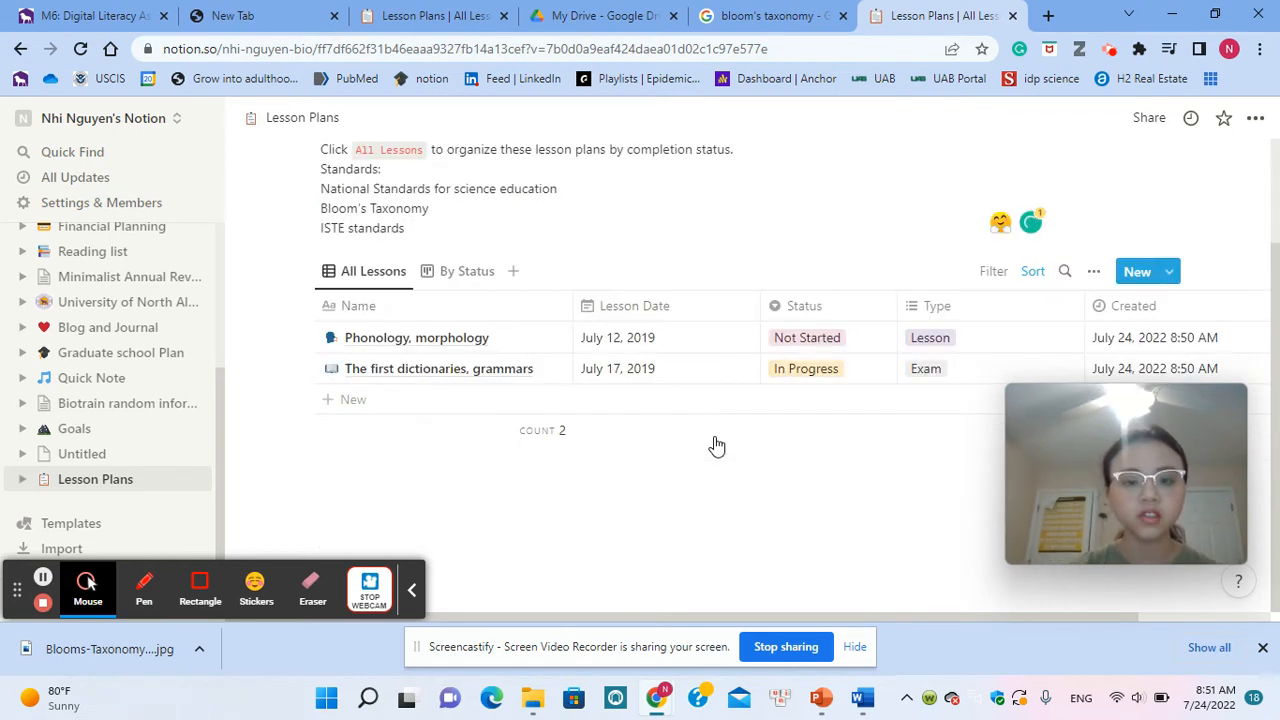
left_click(445, 12)
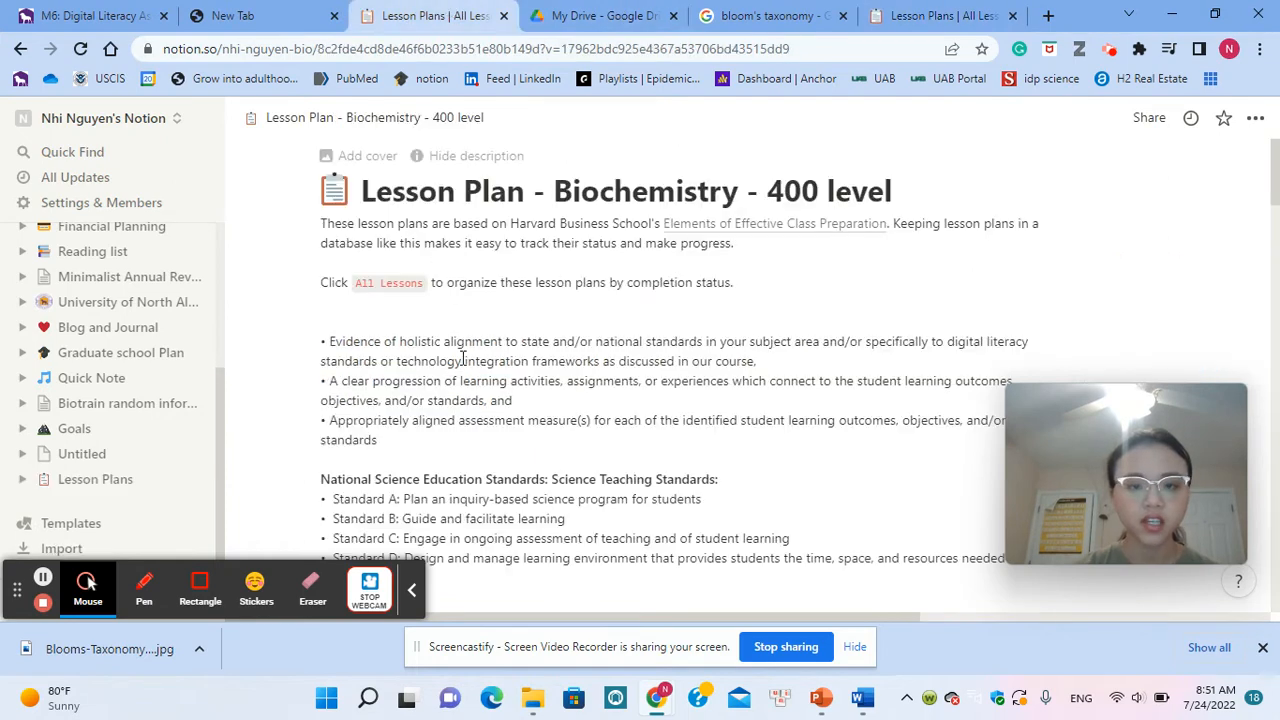
scroll(463, 355, "down", 3)
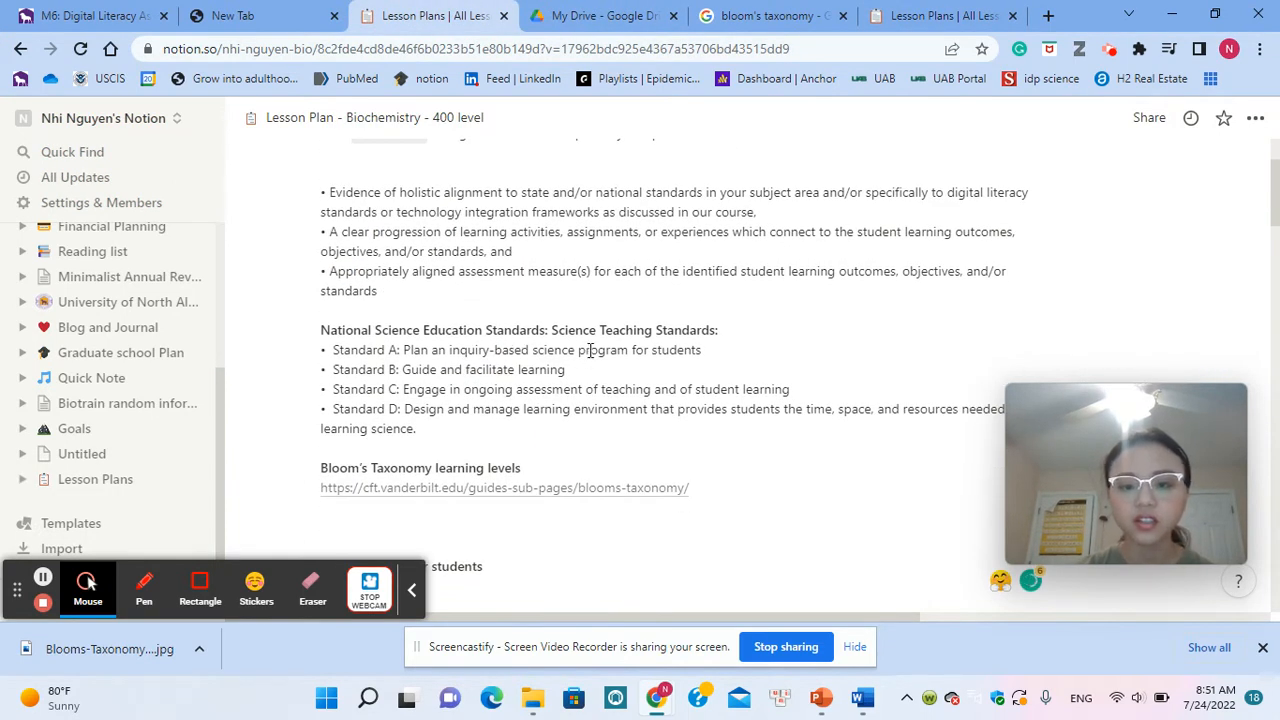
scroll(590, 350, "down", 1)
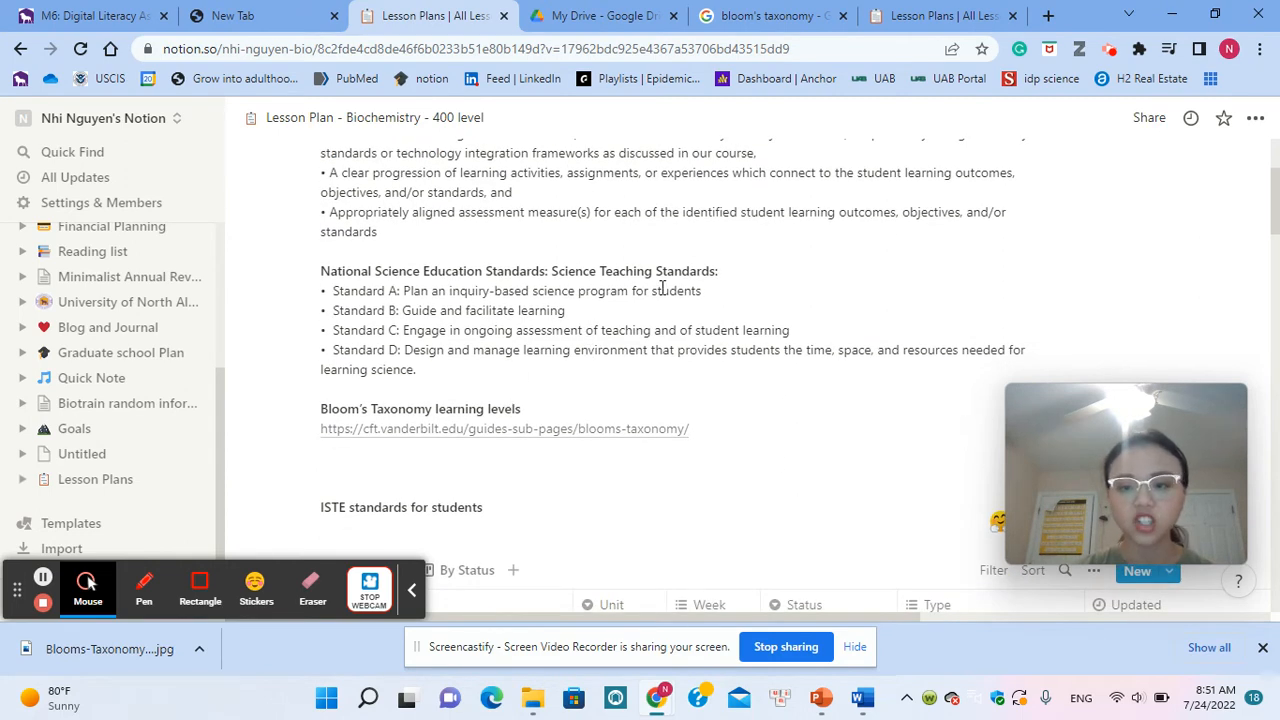
scroll(487, 418, "down", 1)
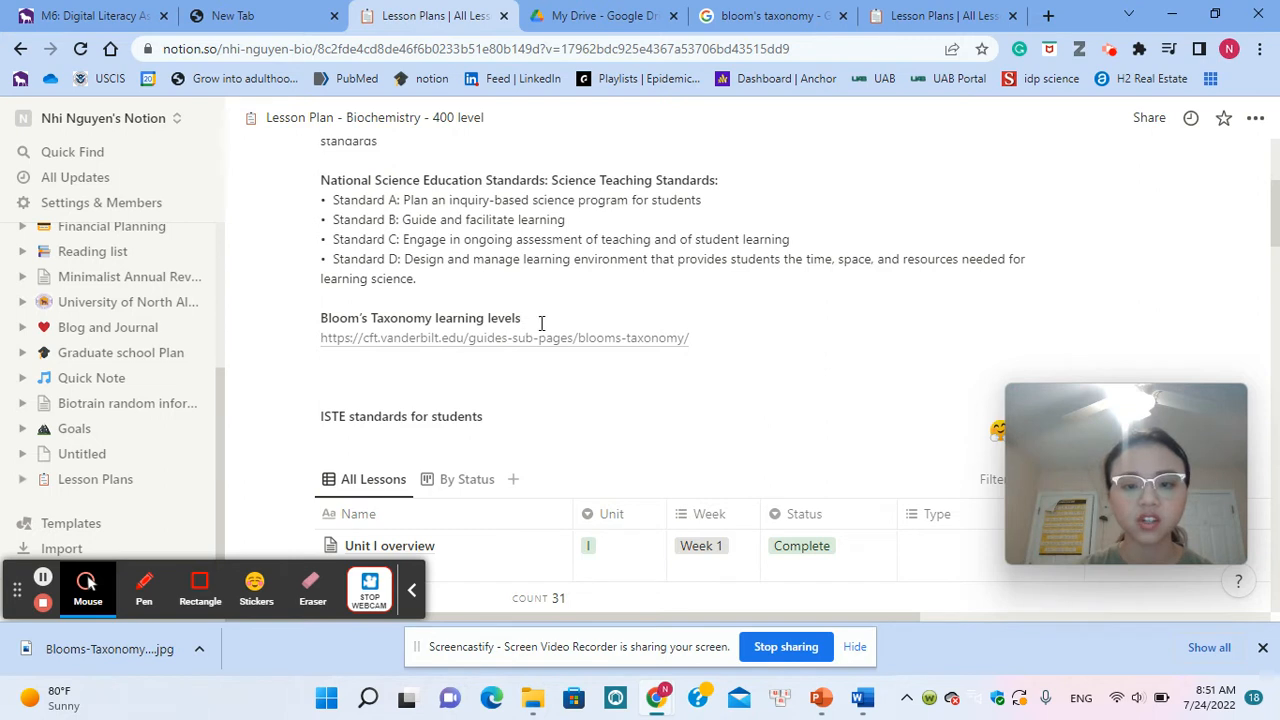
scroll(542, 323, "down", 1)
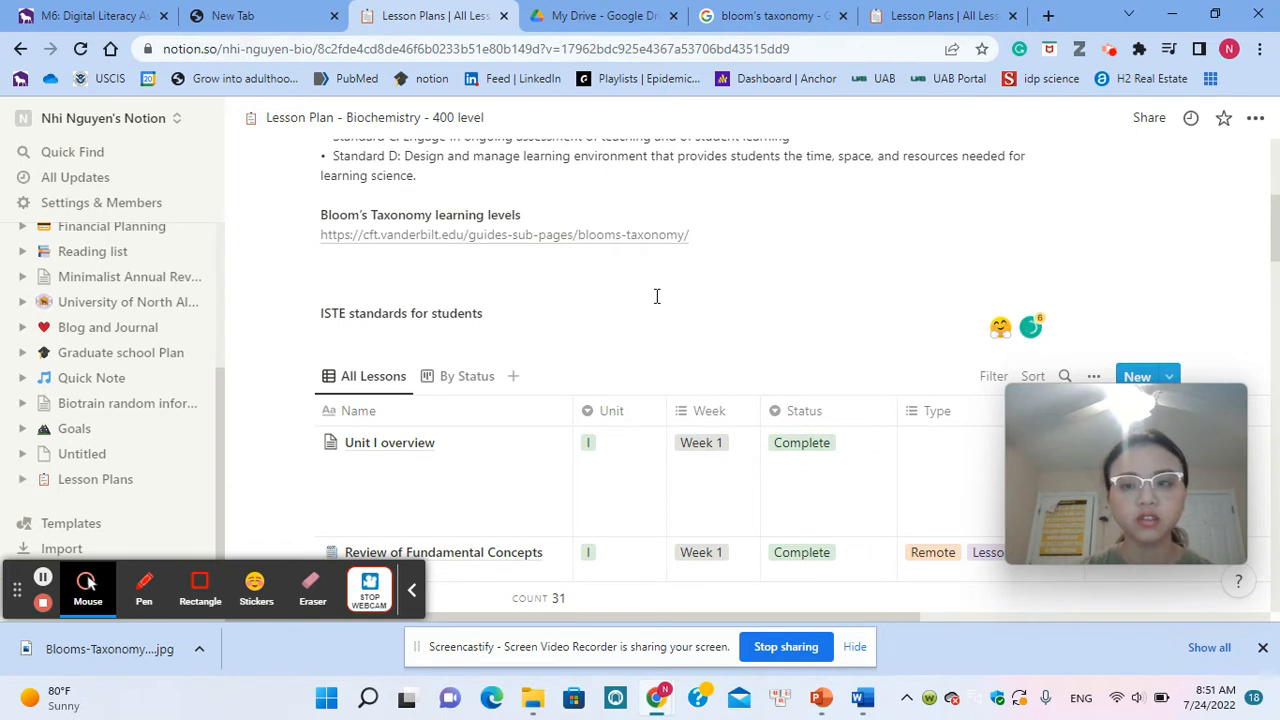
scroll(655, 293, "down", 1)
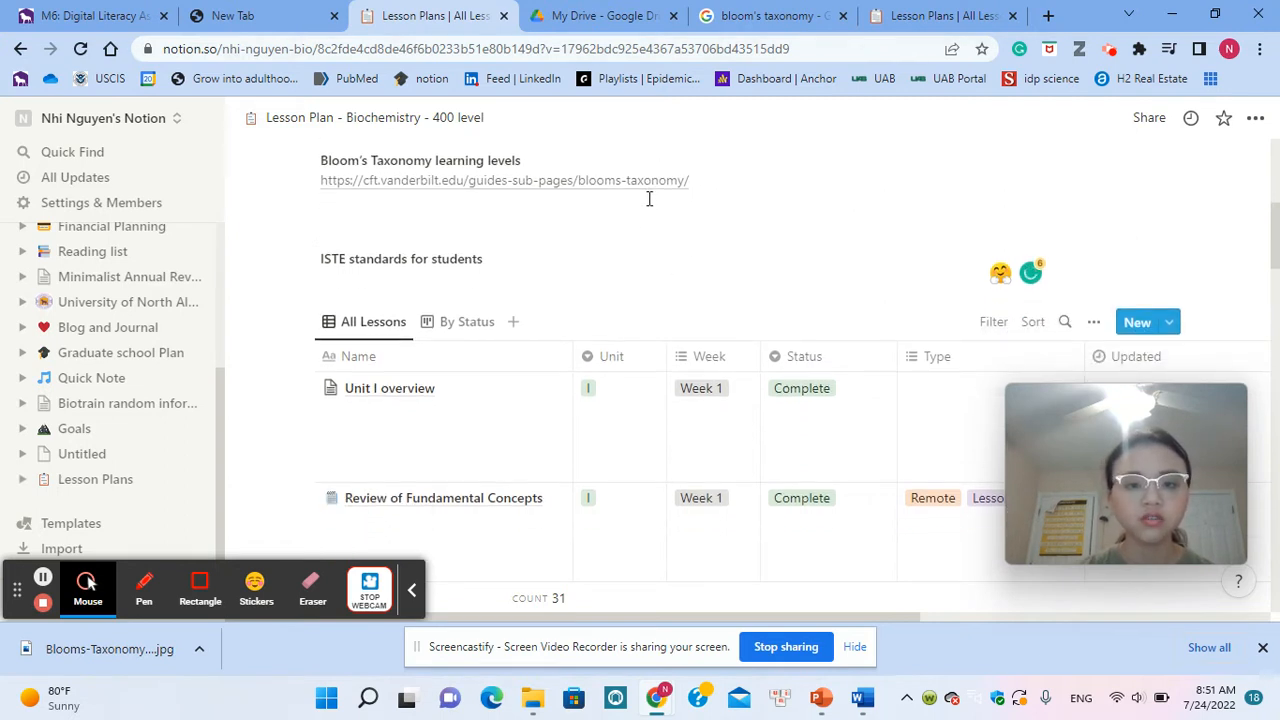
Step: Add the line "Empowered learners" directly under the "ISTE standards for students" heading
left_click(515, 258)
key("Return")
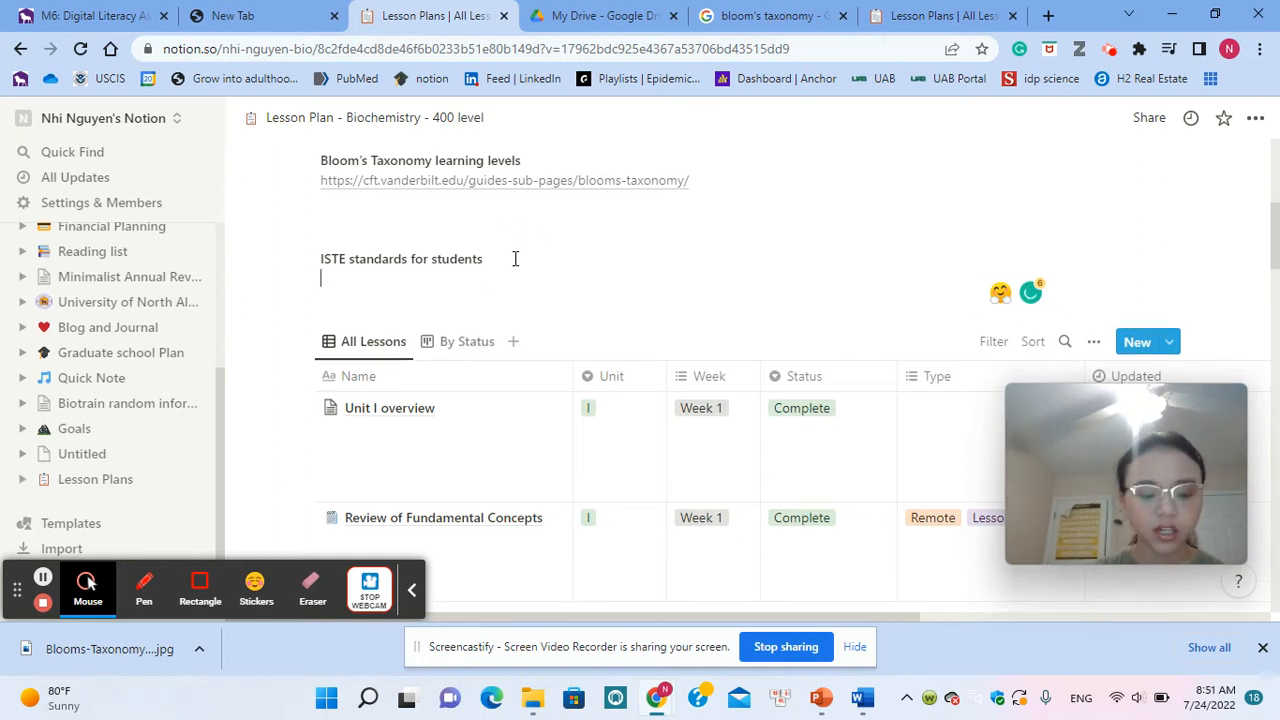
type("Emp")
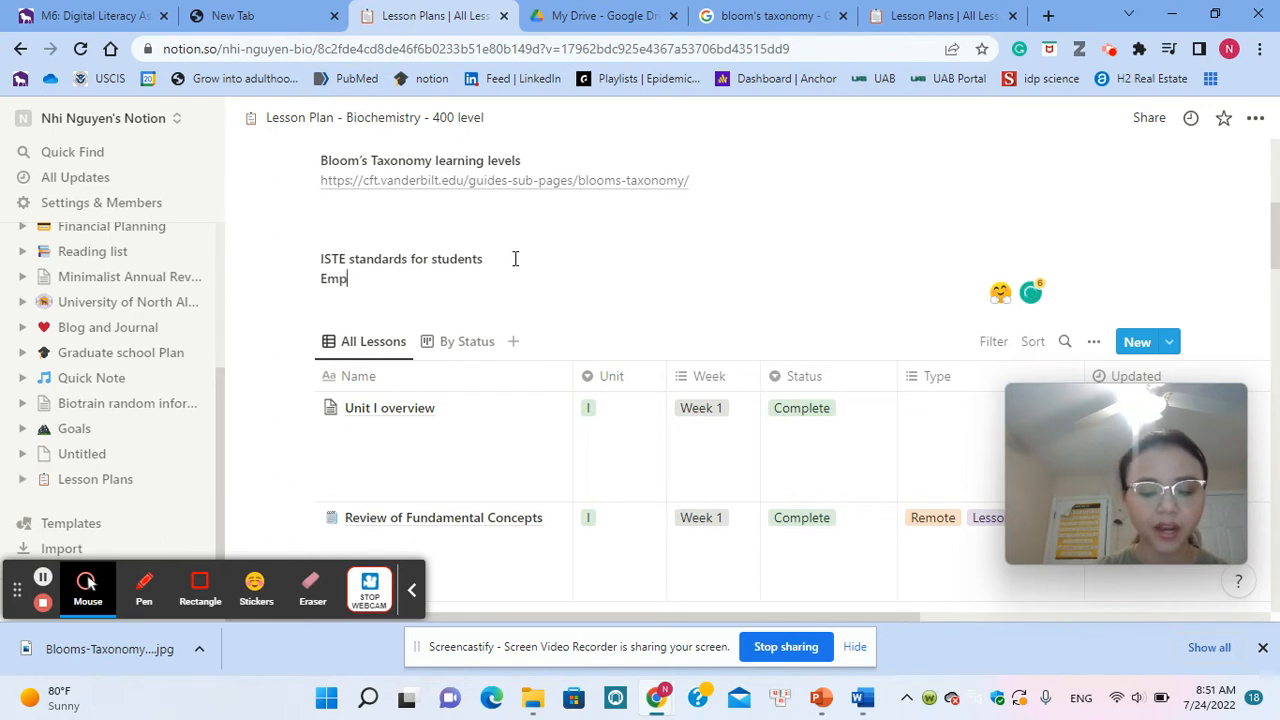
type("owered learners")
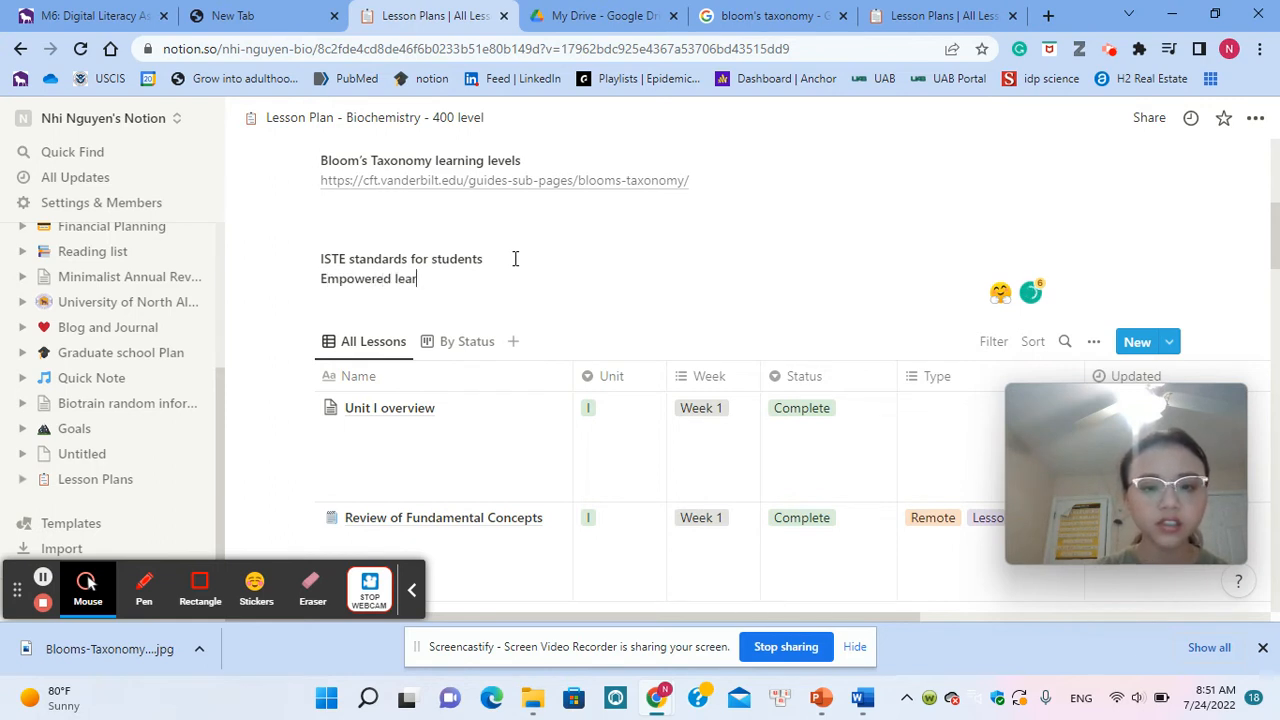
Step: Add "Digital citizens" on a new line below "Empowered learners" in the ISTE standards list
key("Return")
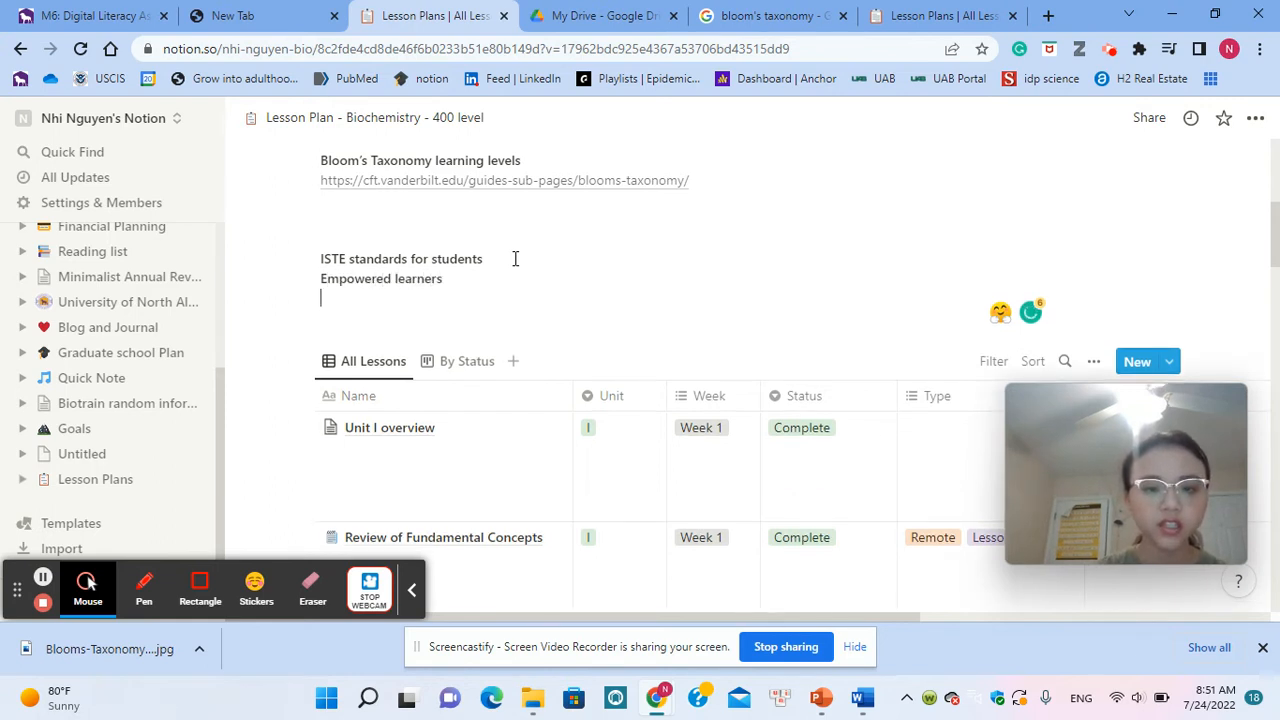
type("Digita")
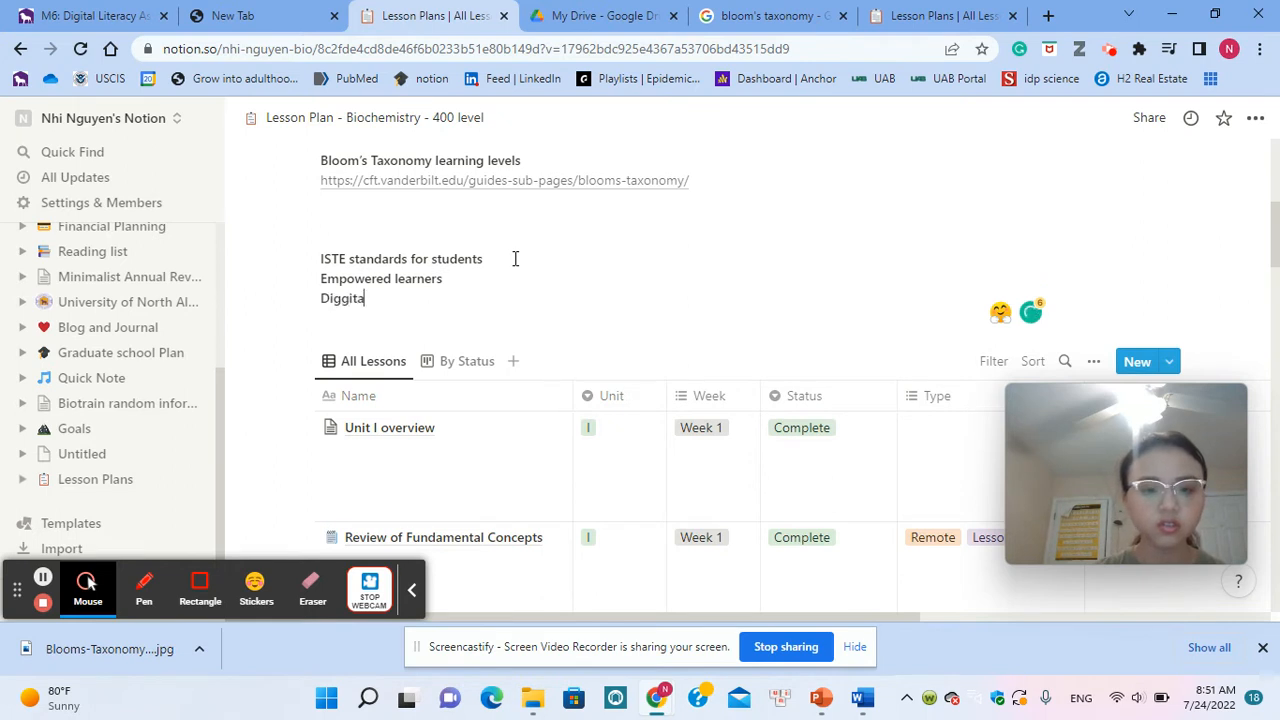
key("BackSpace")
key("BackSpace")
key("BackSpace")
type("ital C")
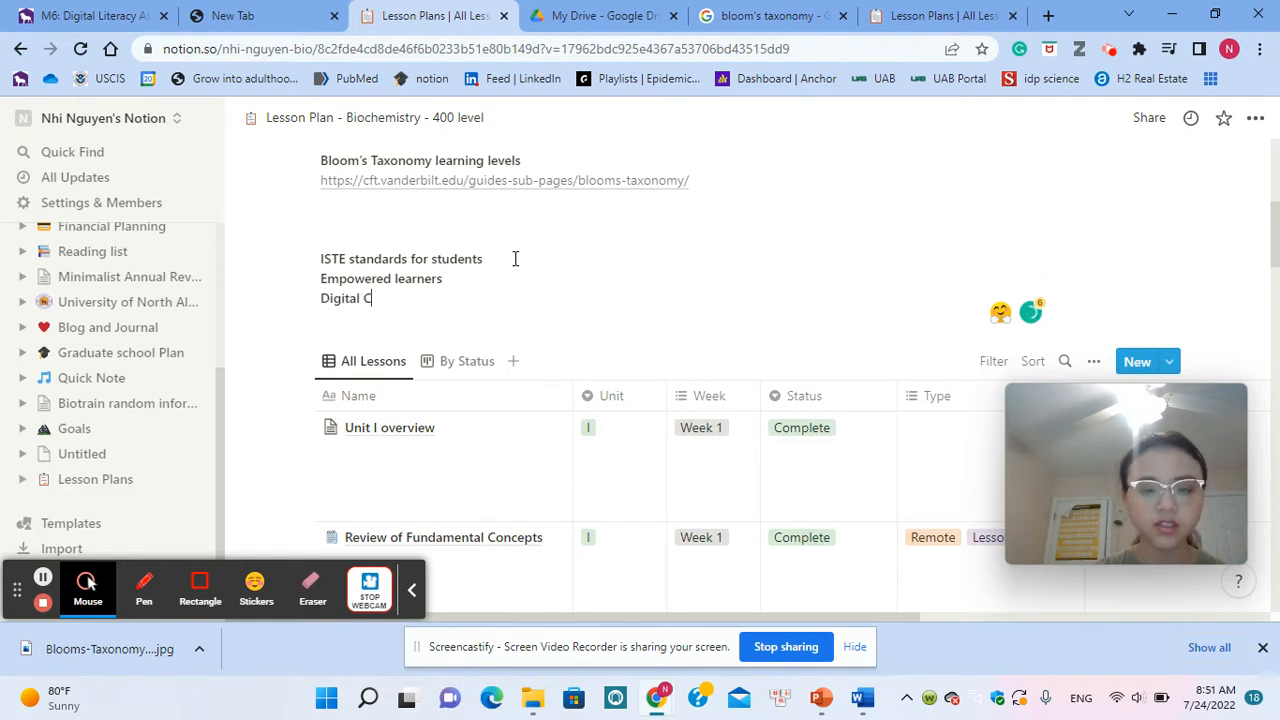
type("itiz")
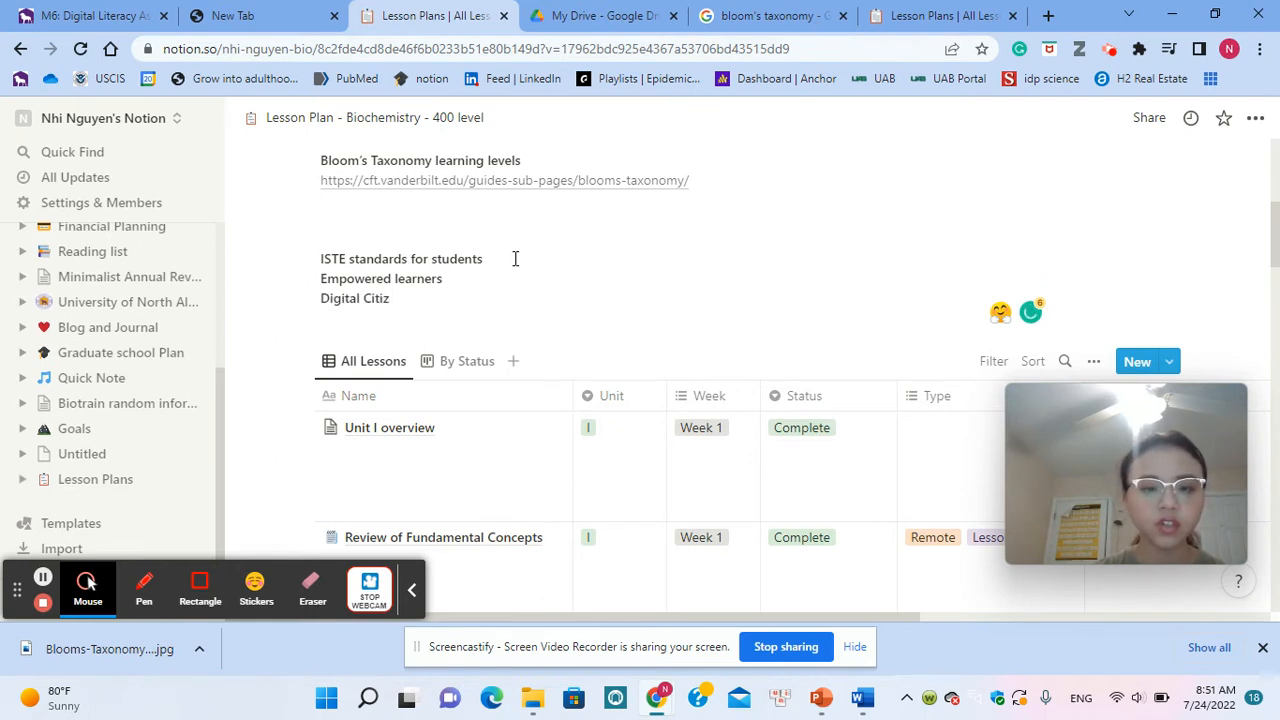
key("BackSpace")
key("BackSpace")
key("BackSpace")
key("BackSpace")
key("BackSpace")
type("citizens")
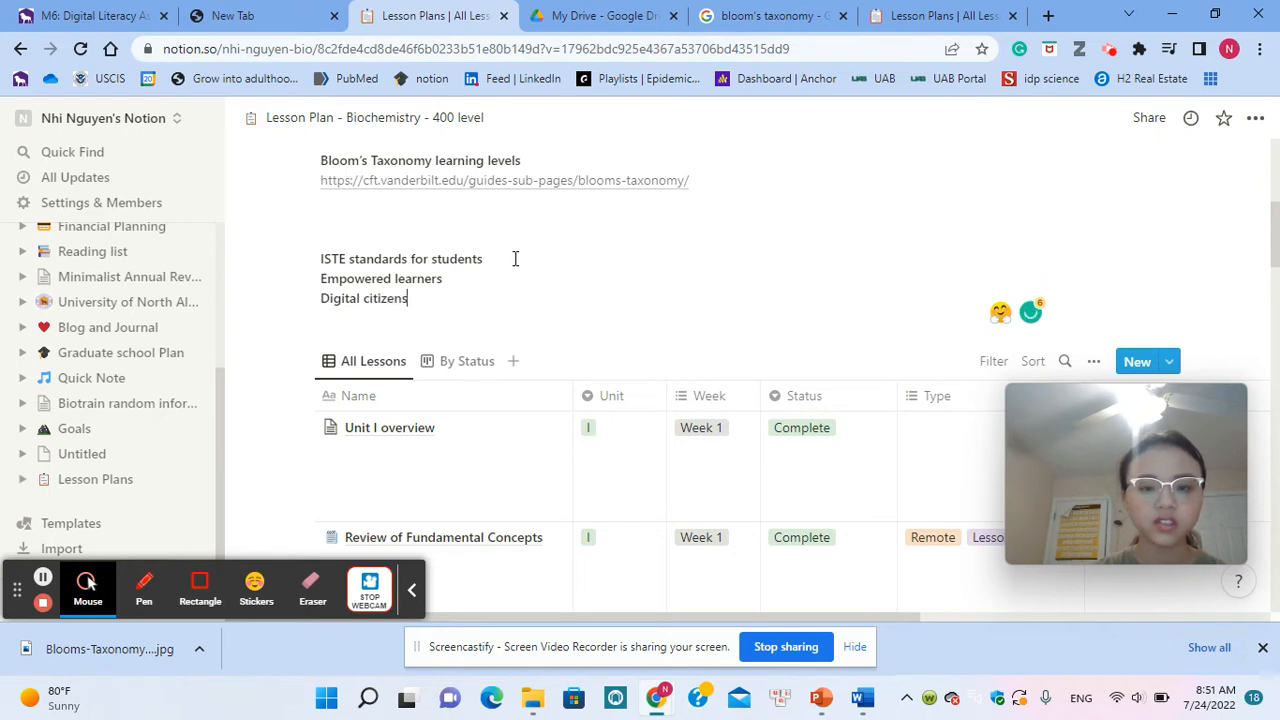
Step: Add "innovative designers" on a new line below "Digital citizens"
key("Return")
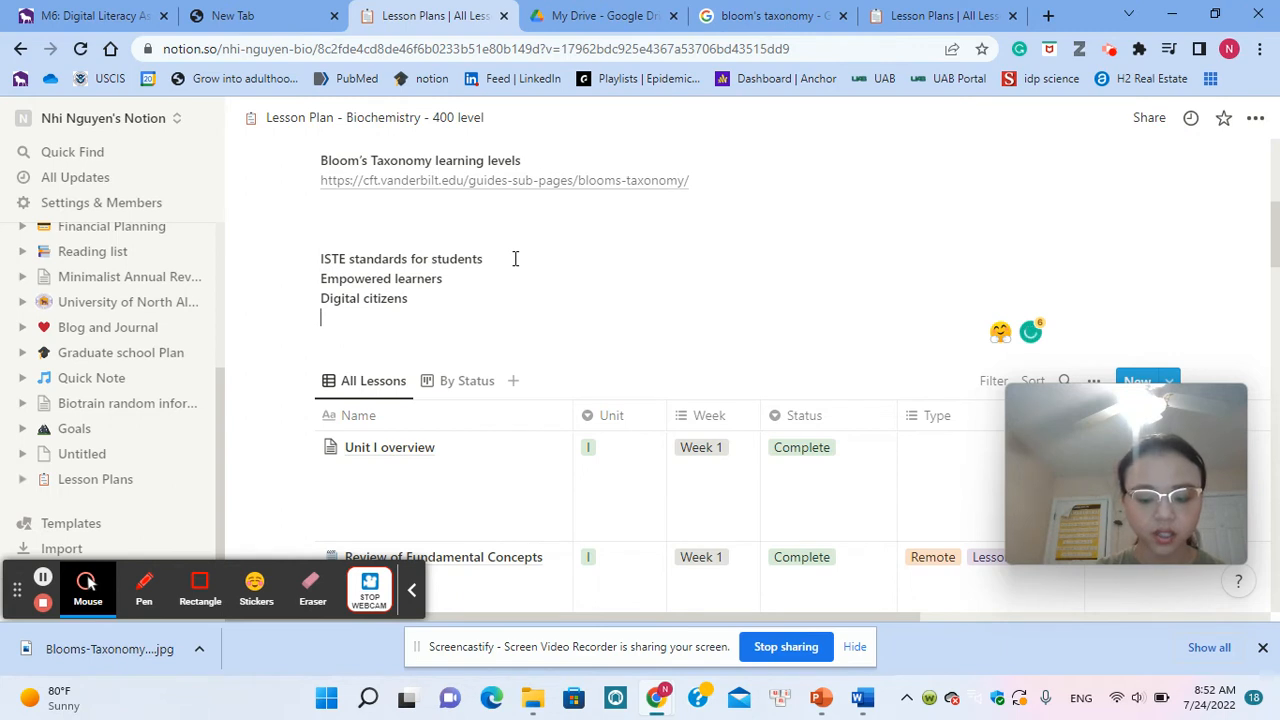
type("innovati")
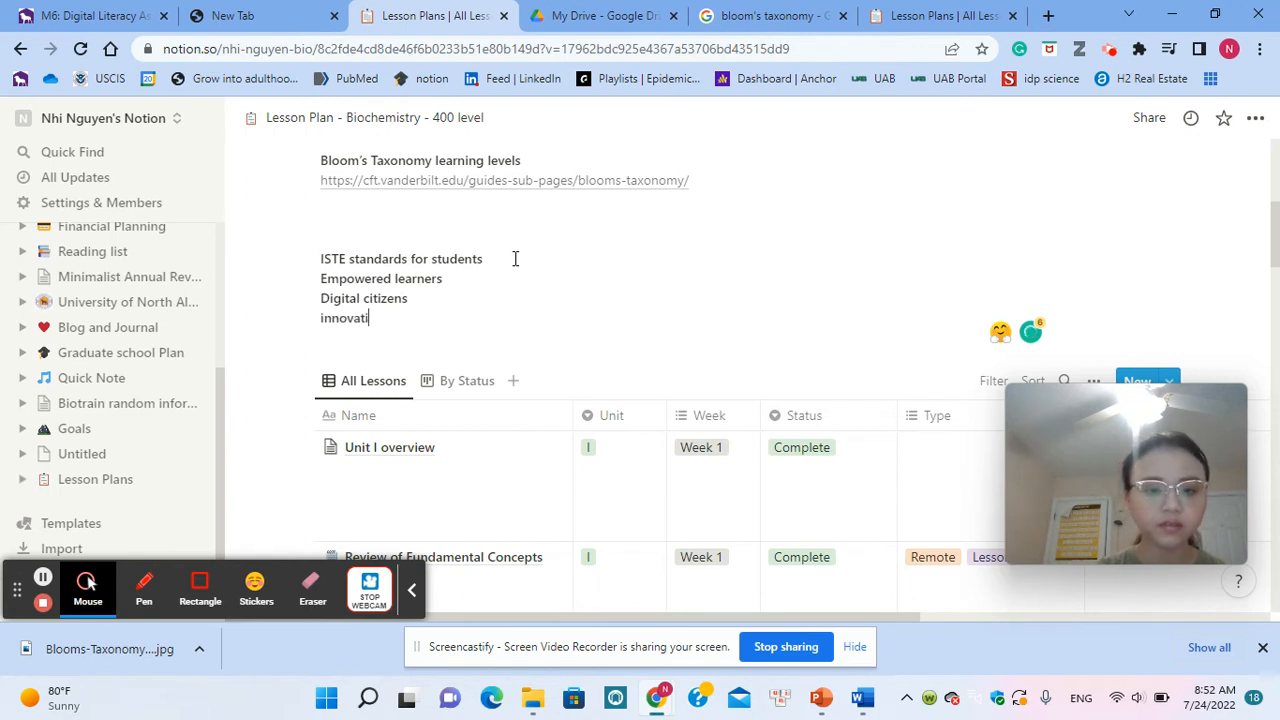
type("ive d")
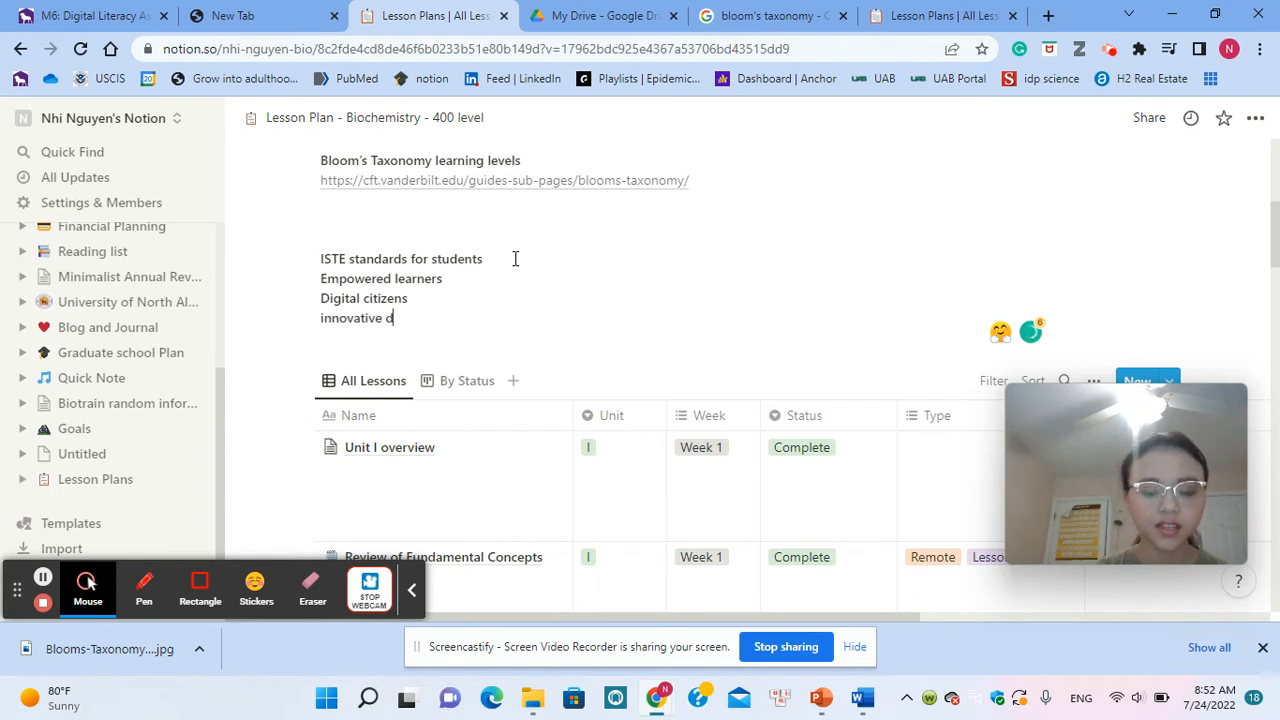
type("esigners")
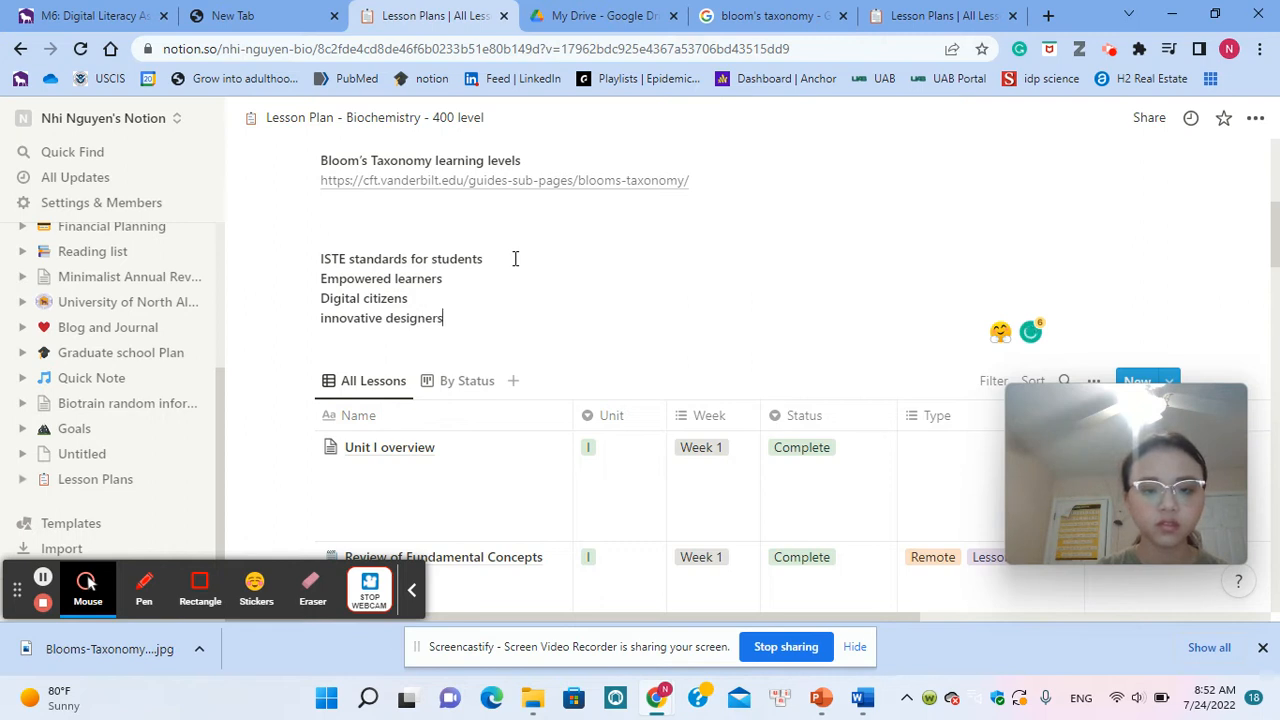
Step: Capitalize the first letter of the last ISTE entry so it reads "Innovative designers", and return to the end of that line
left_click(322, 318)
key("BackSpace")
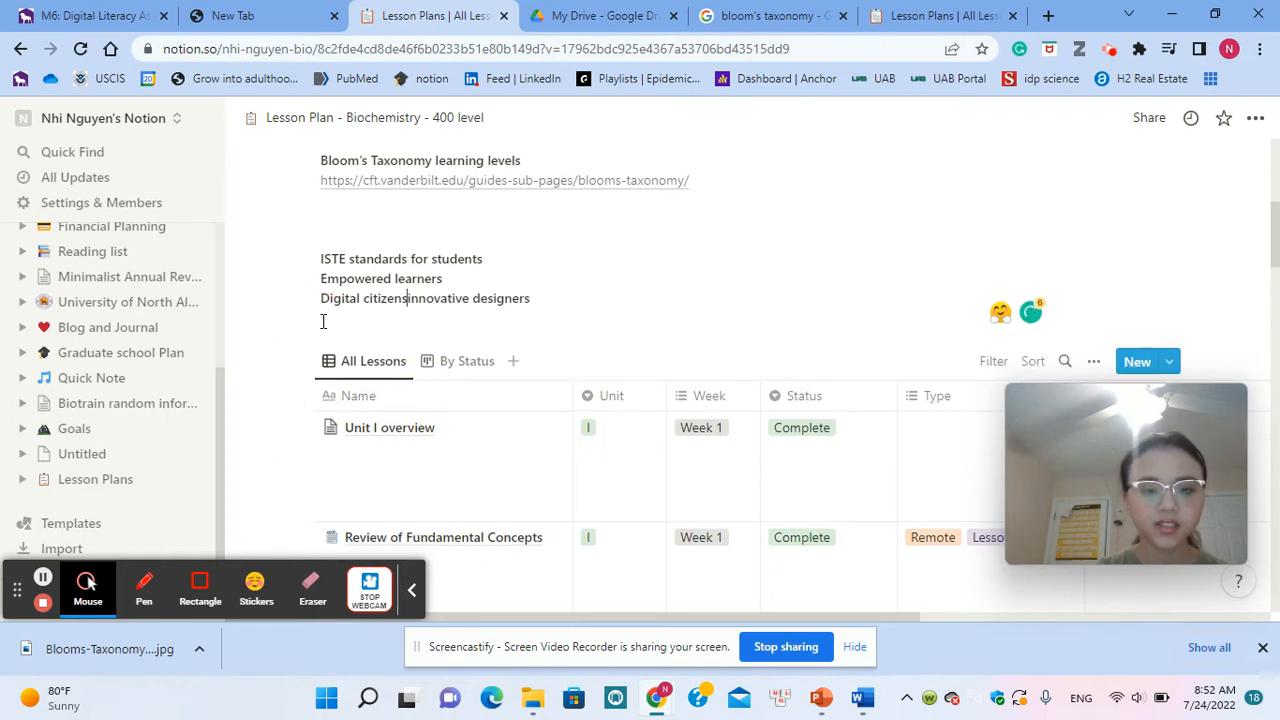
key("Return")
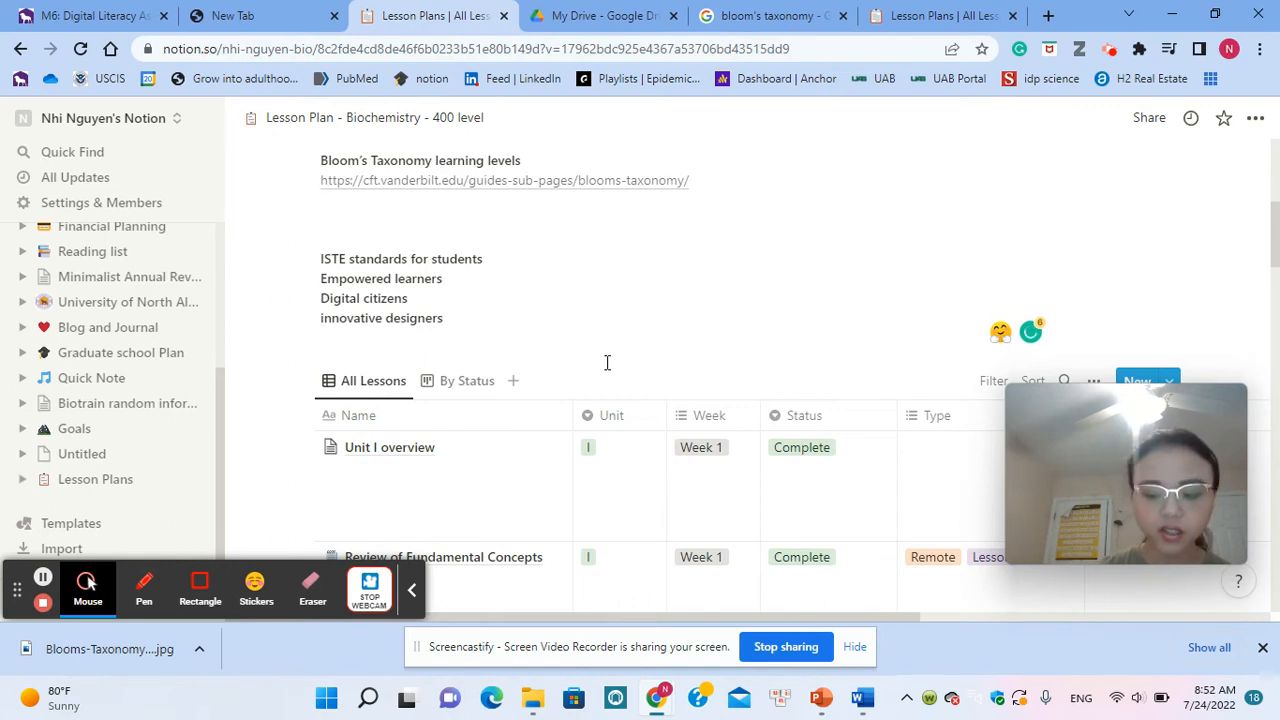
key("Delete")
type("I")
left_click(493, 326)
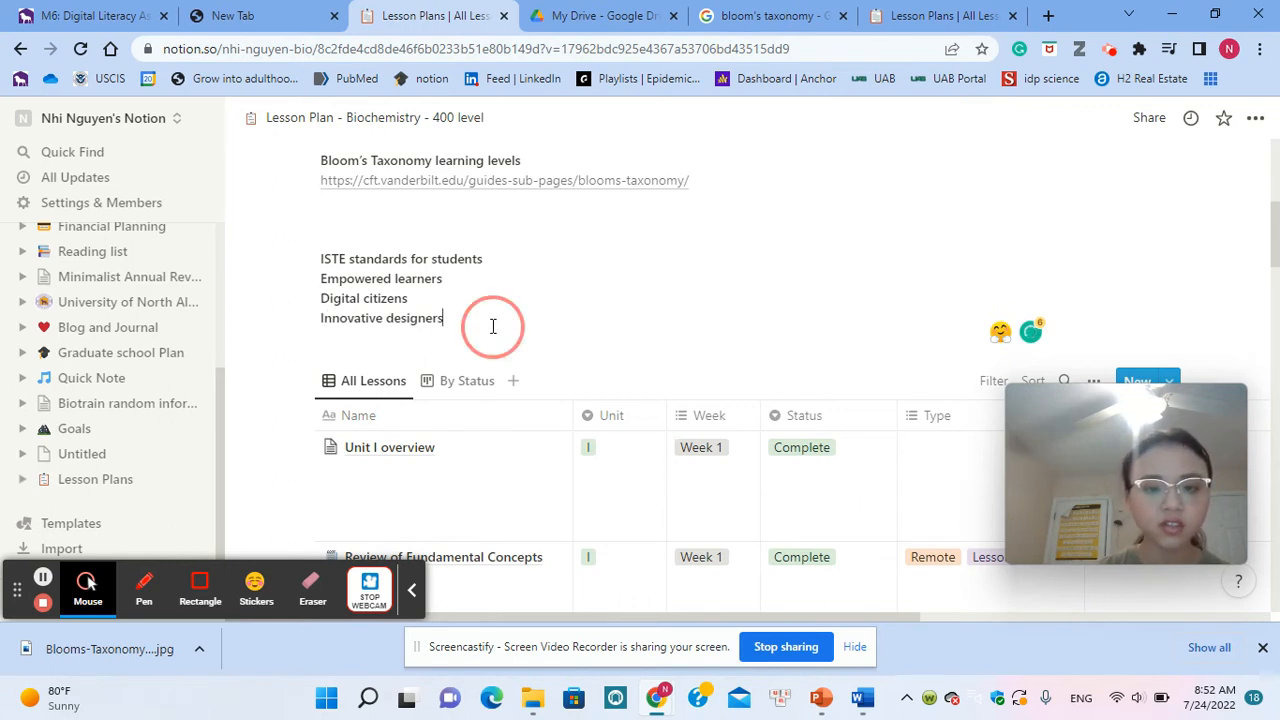
Step: Remove the bold formatting from the "Empowered learners", "Digital citizens" and "Innovative designers" lines
left_click_drag(493, 326, 325, 283)
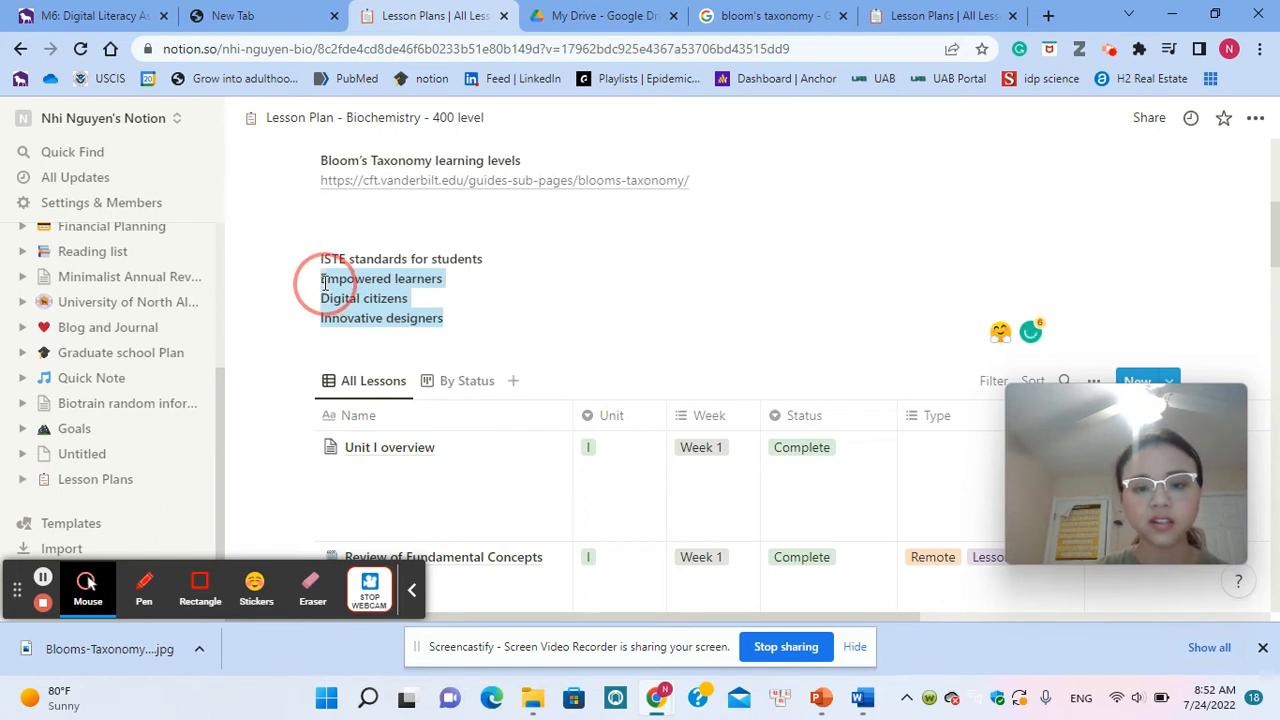
left_click_drag(325, 283, 323, 283)
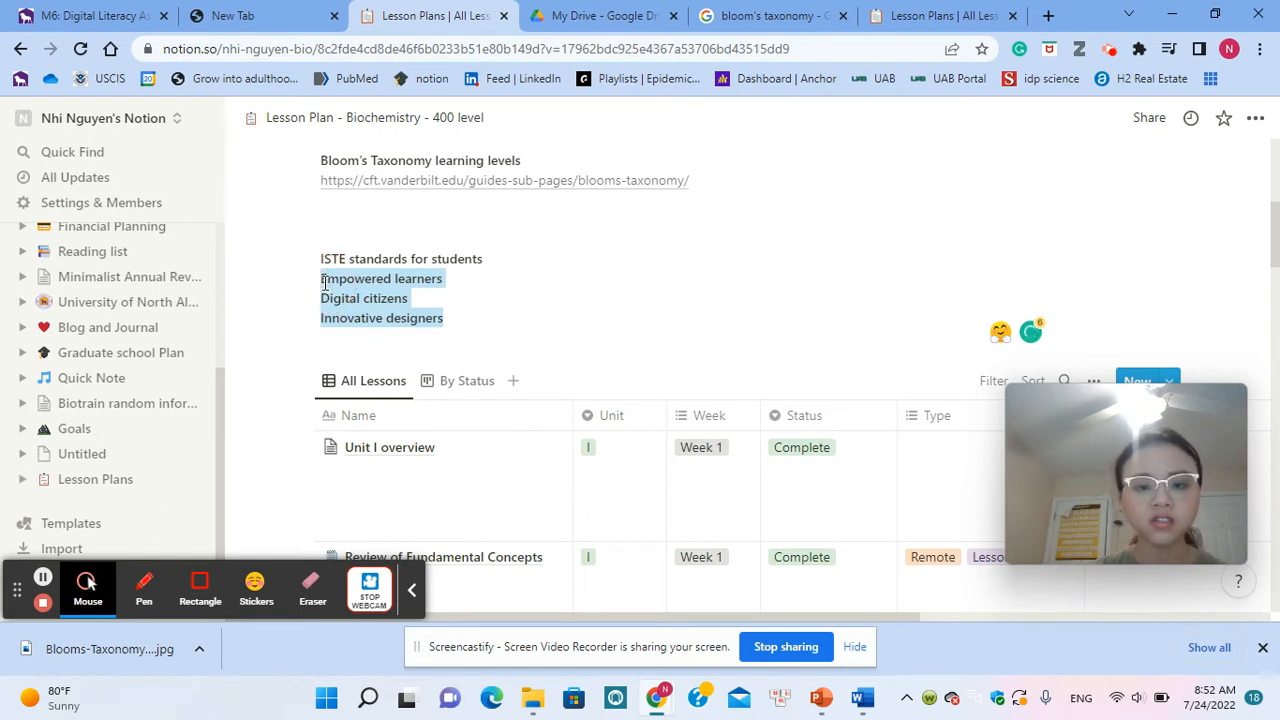
left_click(530, 242)
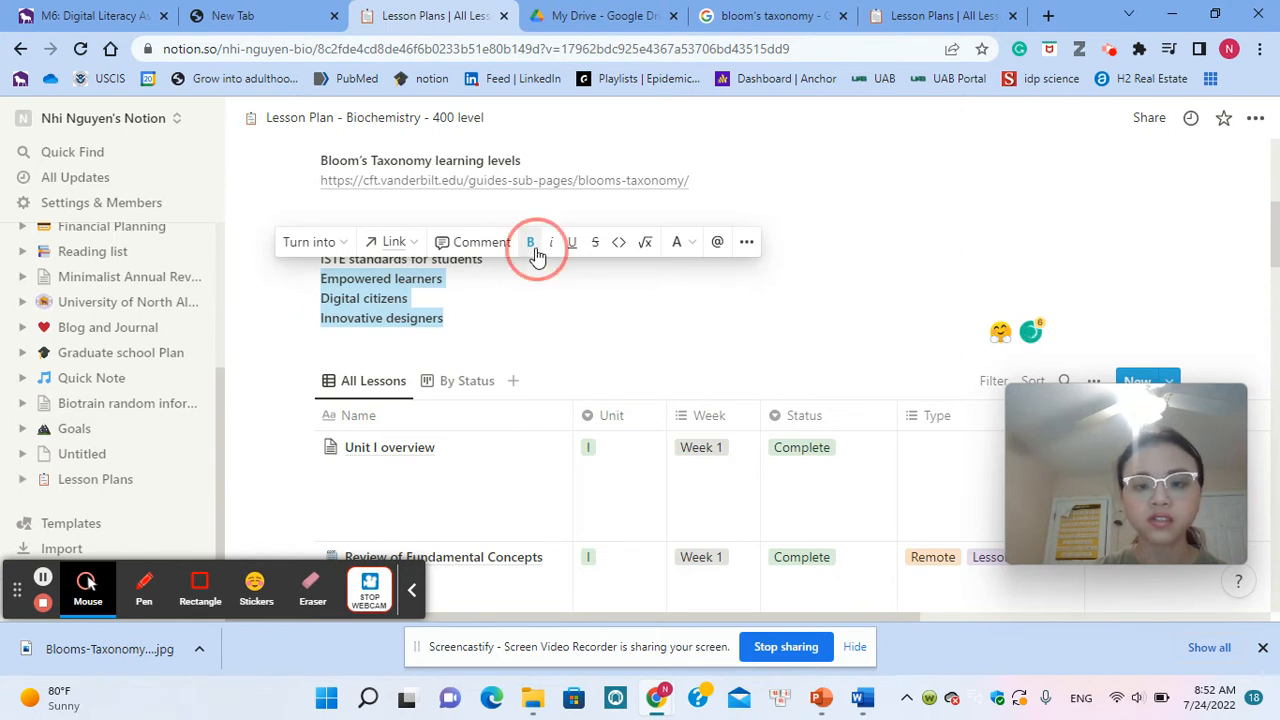
left_click(505, 265)
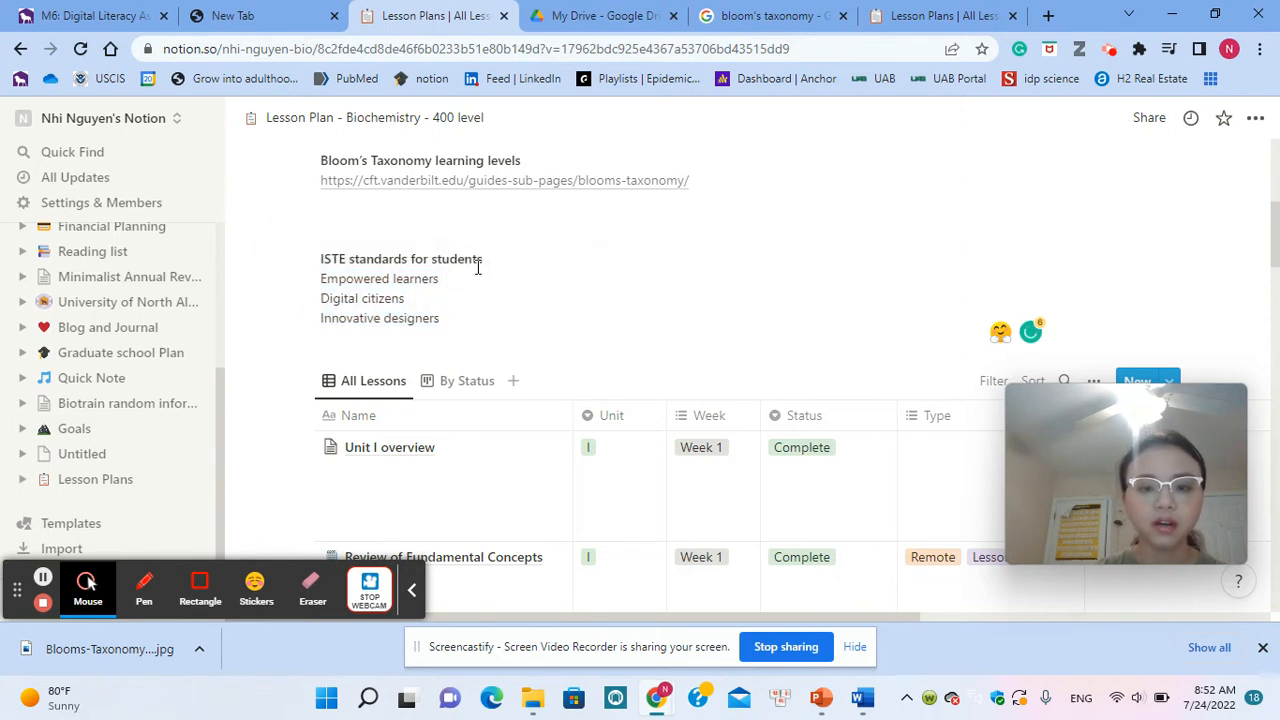
left_click_drag(446, 322, 319, 281)
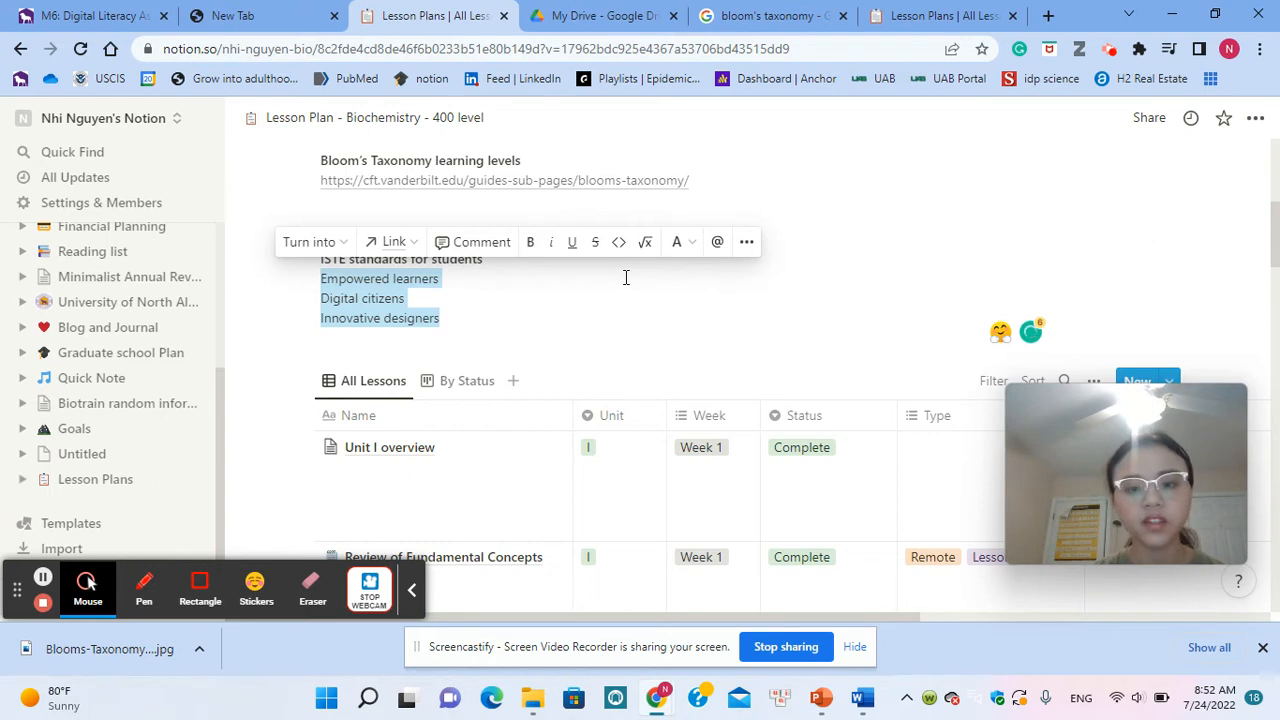
left_click(689, 346)
Step: On the other Lesson Plans page built from the template, rename the lesson "Phonology, morphology" as "Unit I overview"
scroll(688, 346, "down", 2)
scroll(687, 347, "up", 2)
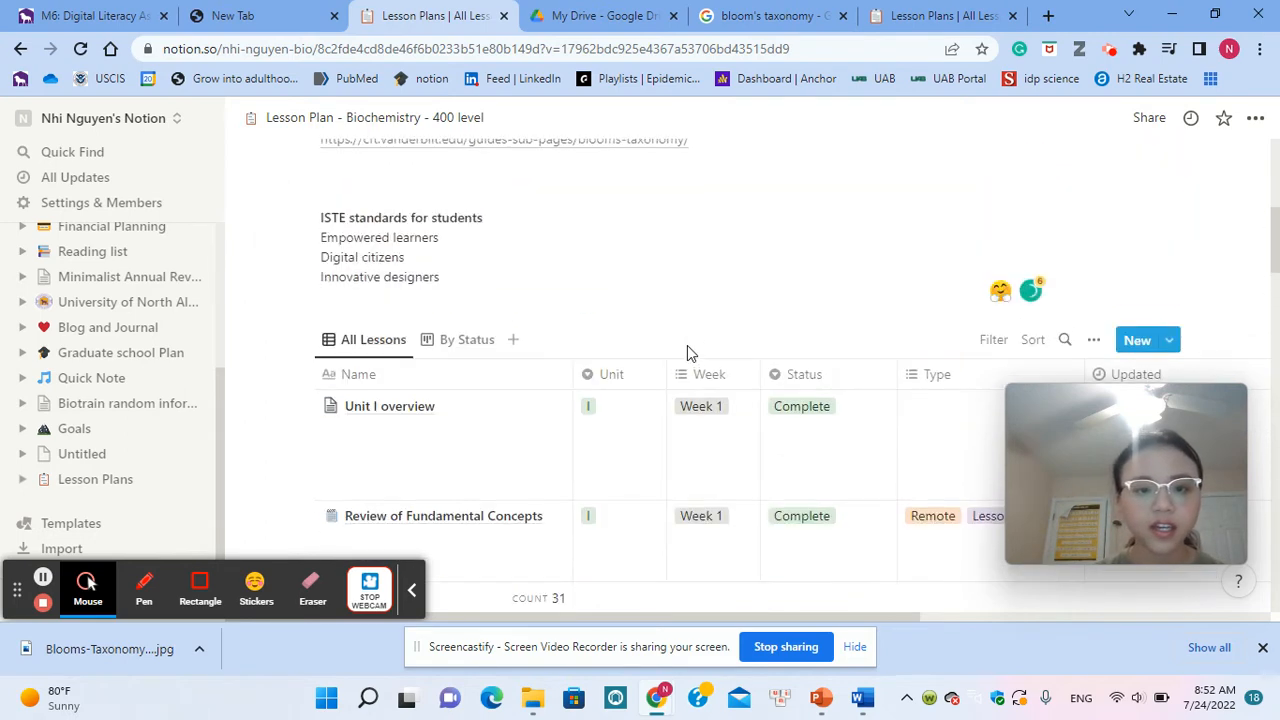
scroll(687, 347, "down", 1)
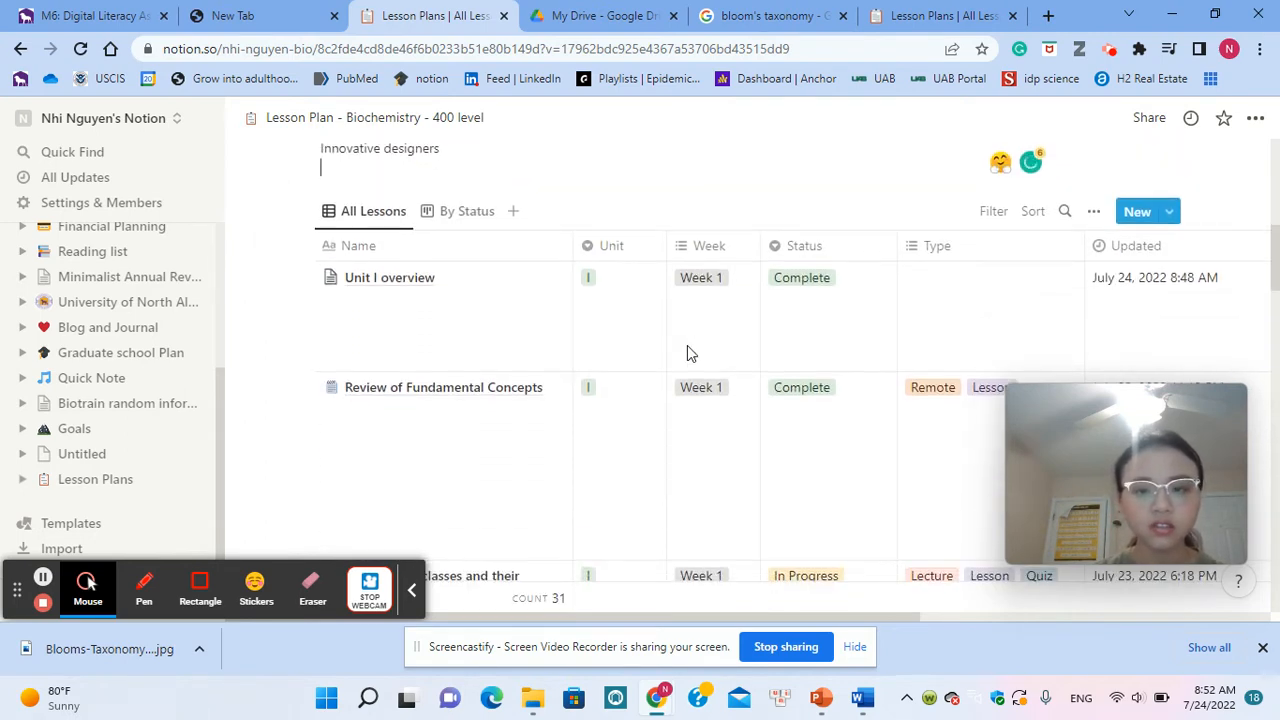
scroll(687, 347, "down", 1)
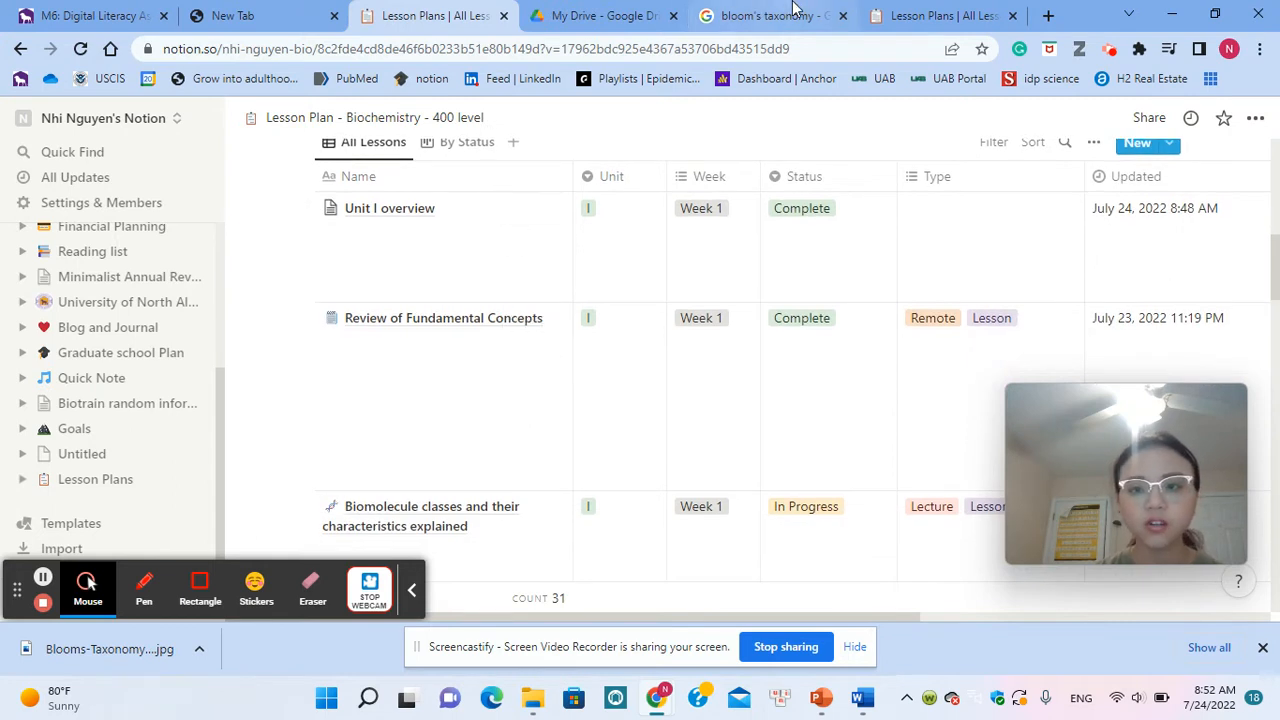
left_click(932, 15)
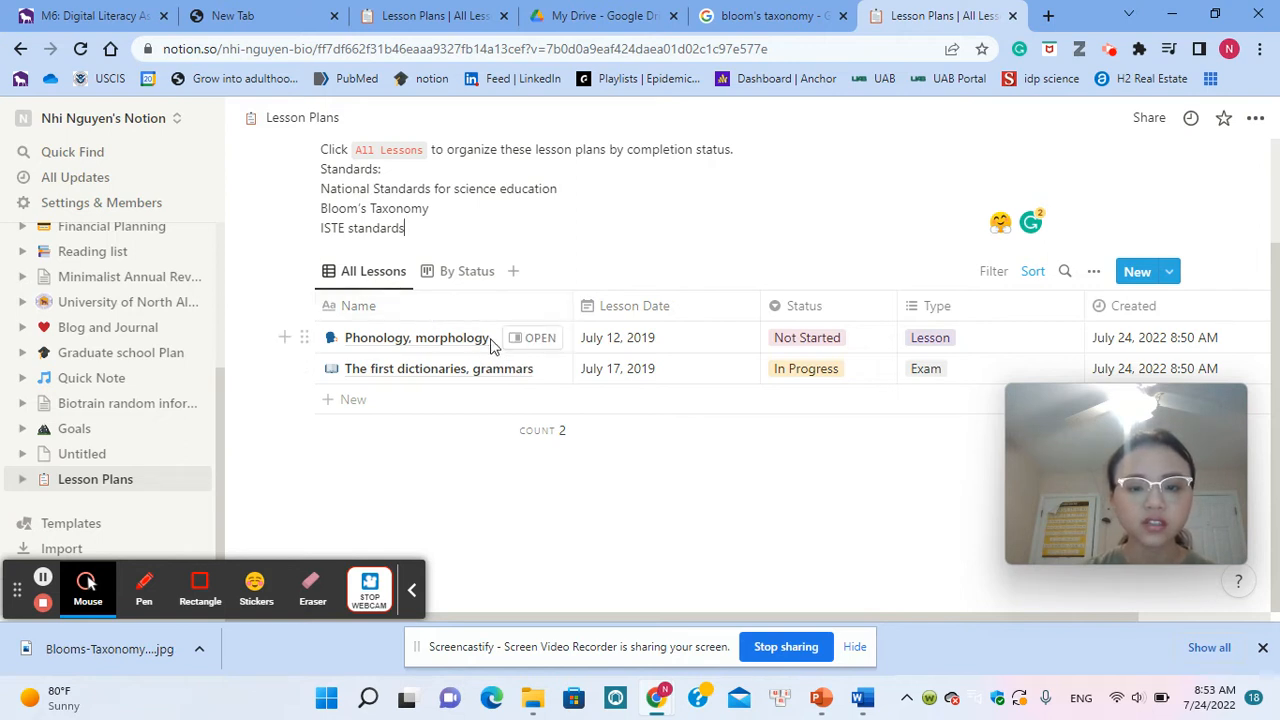
left_click(436, 344)
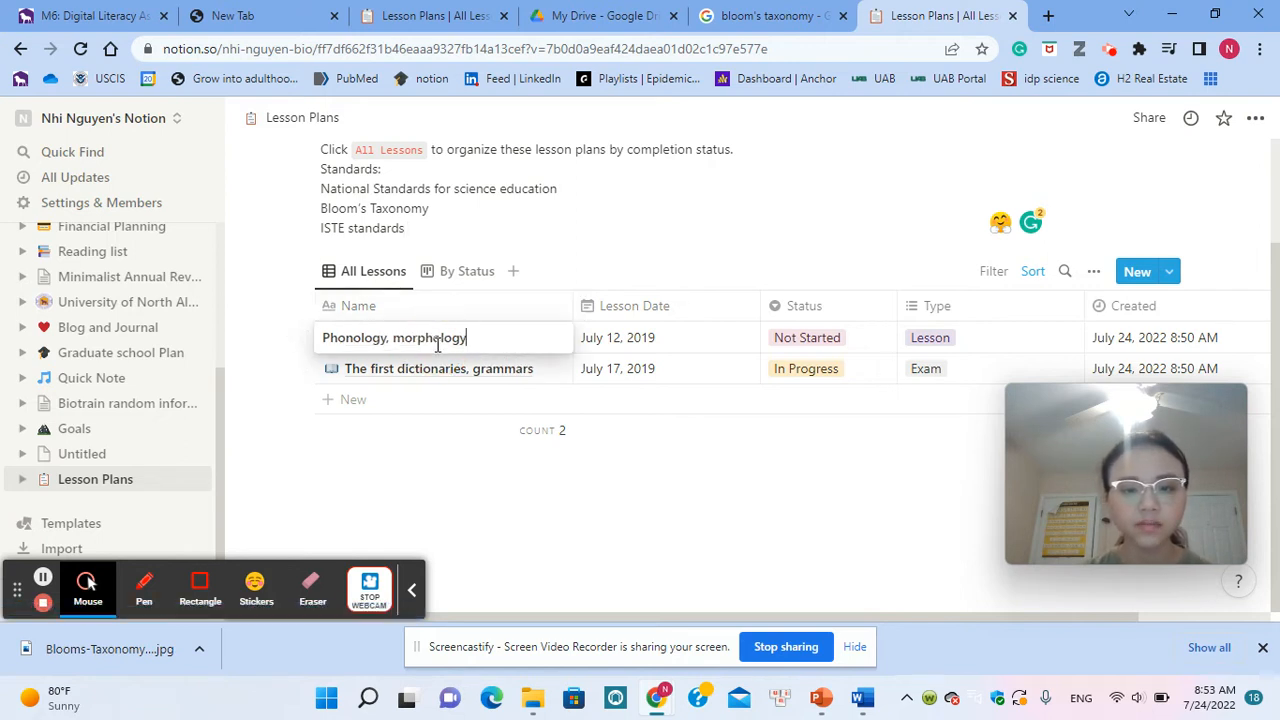
key("BackSpace")
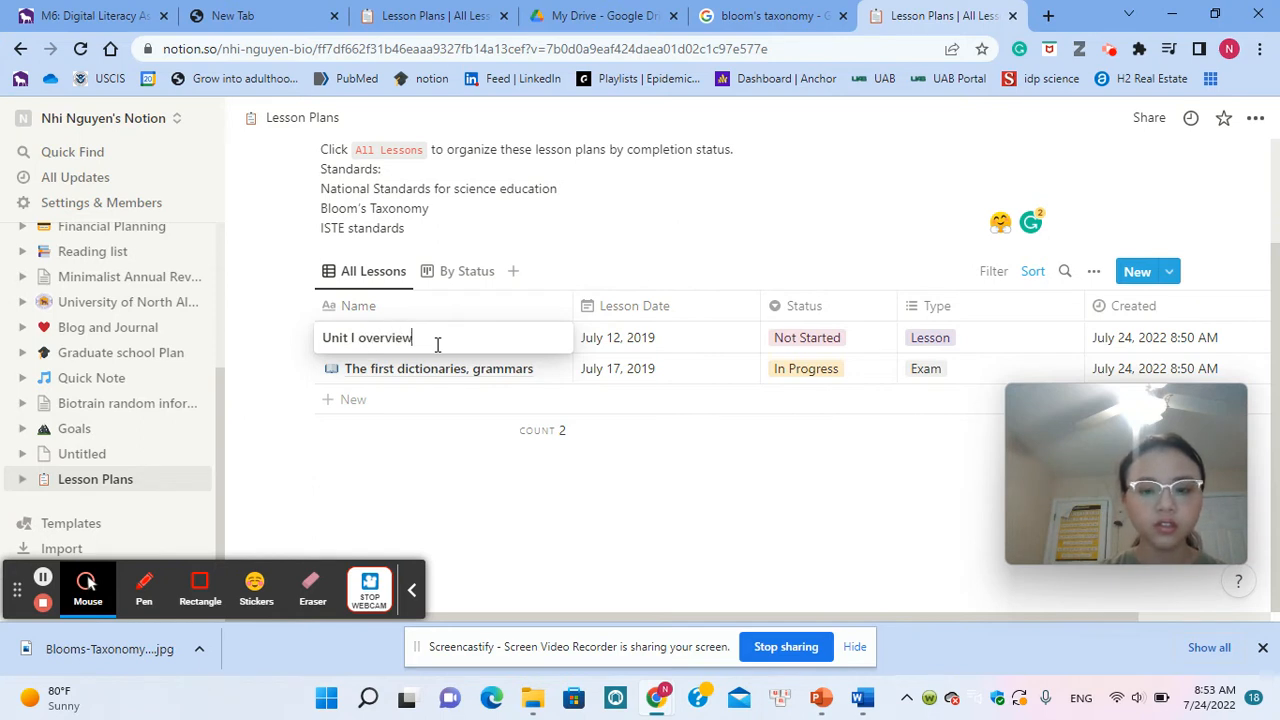
key("Escape")
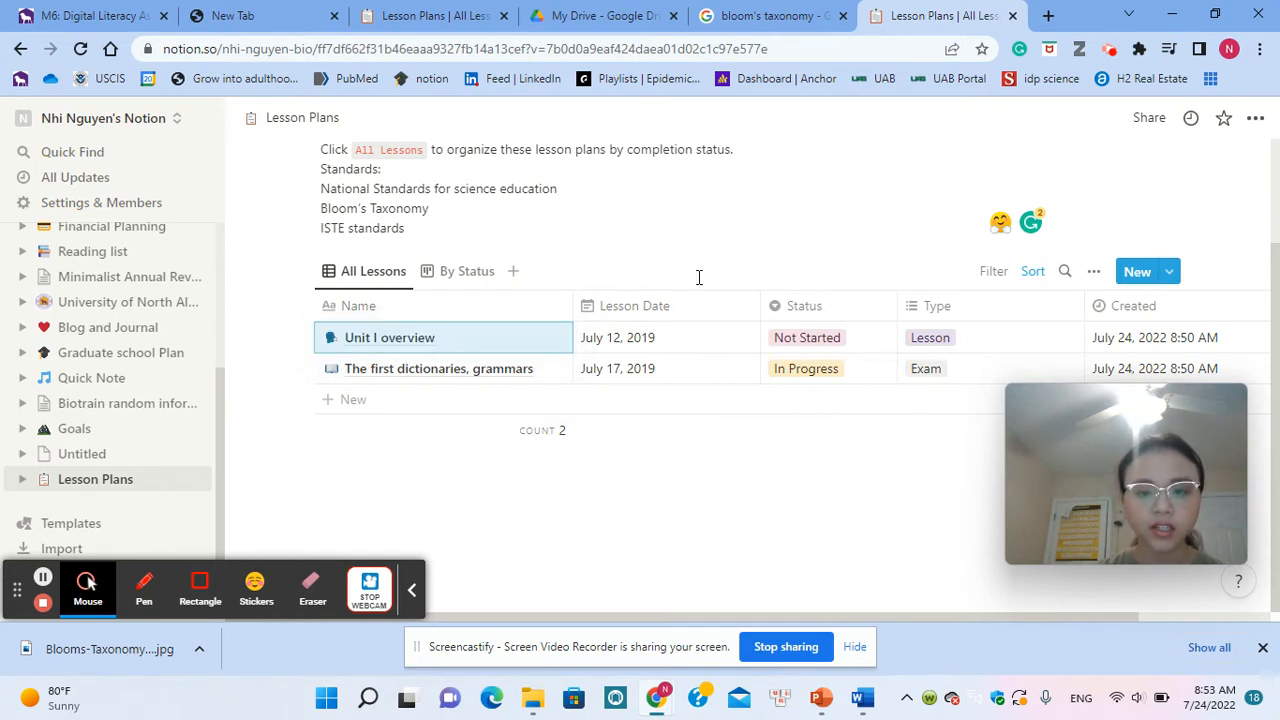
Step: Rename the "Lesson Date" property of the lessons table as "Week"
left_click(699, 310)
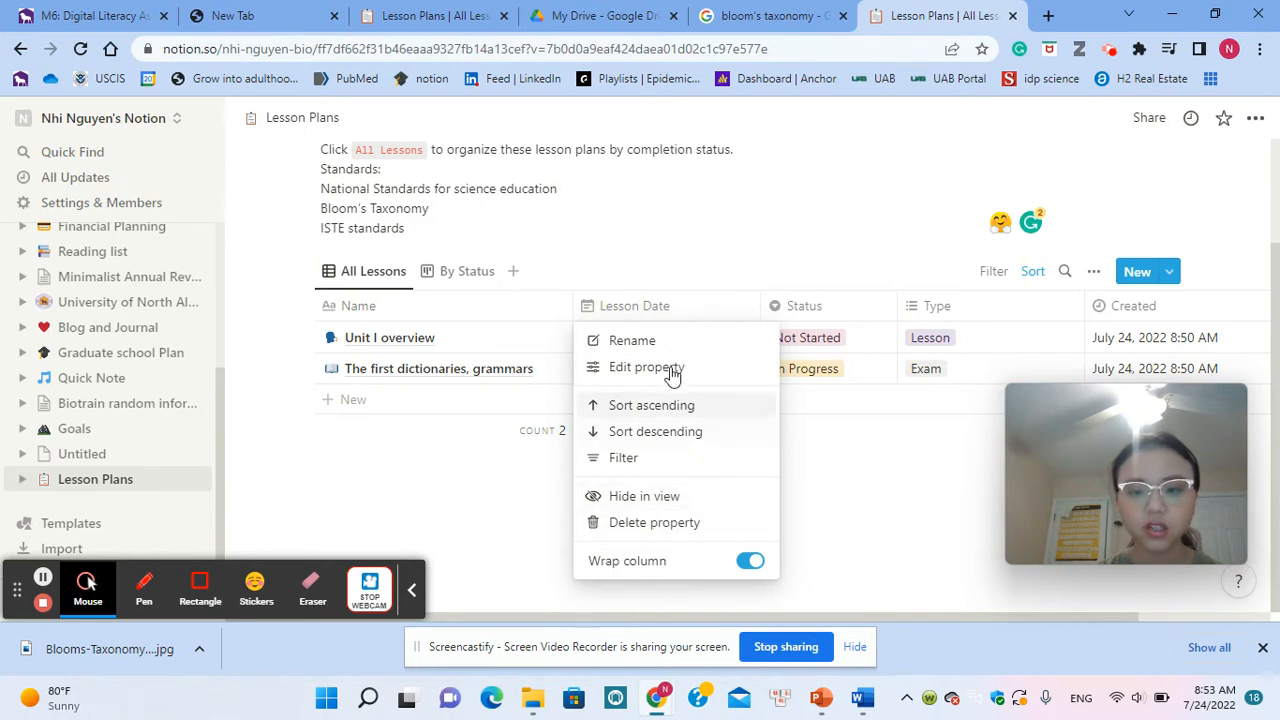
left_click(677, 341)
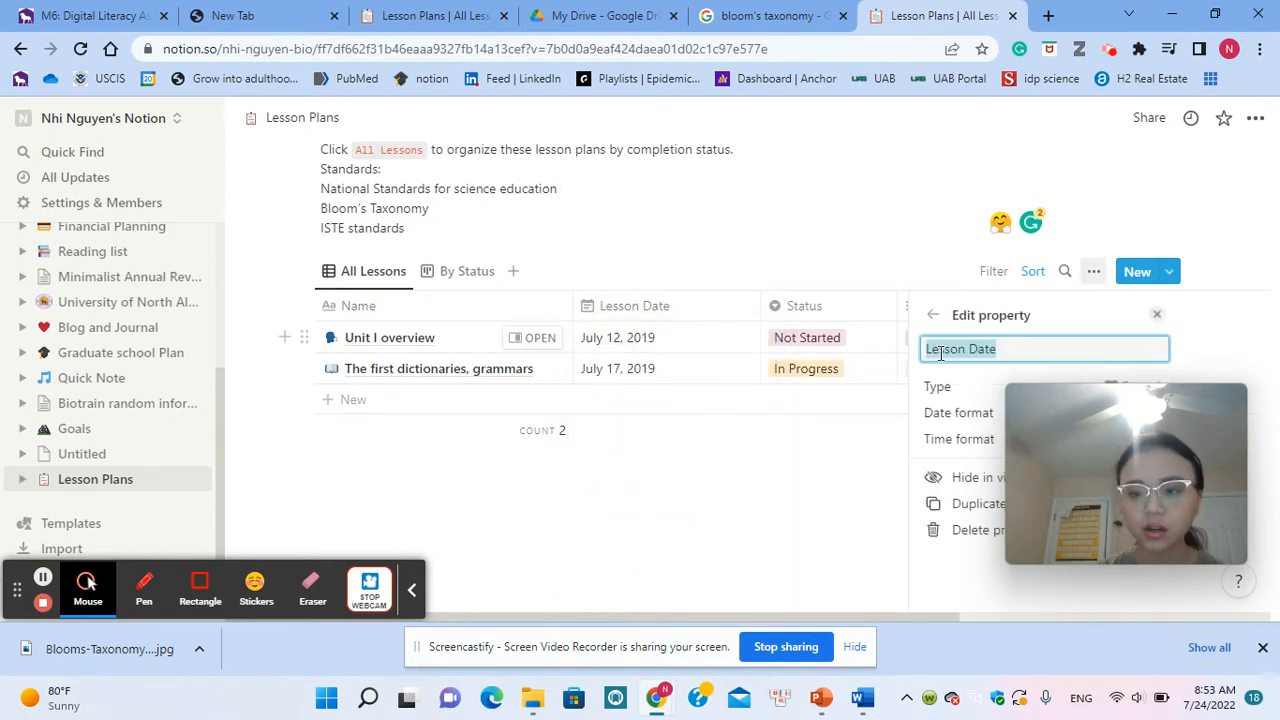
left_click(668, 304)
left_click(664, 302)
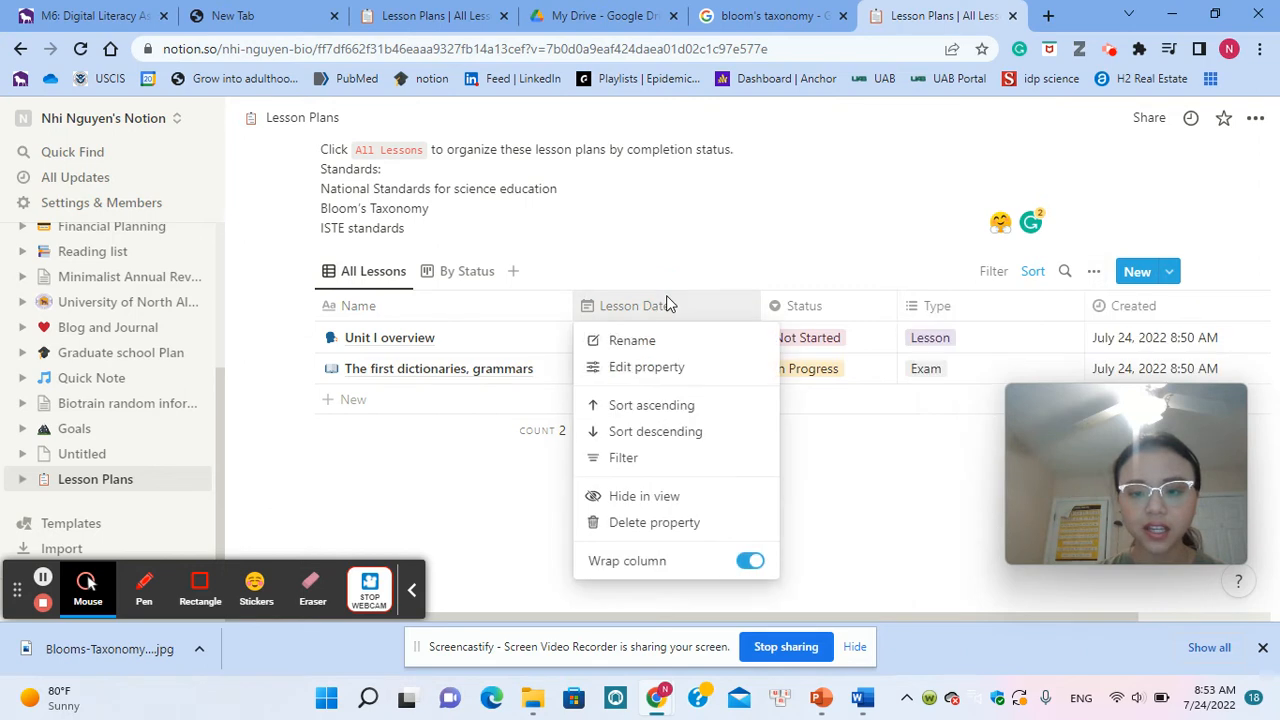
left_click(659, 346)
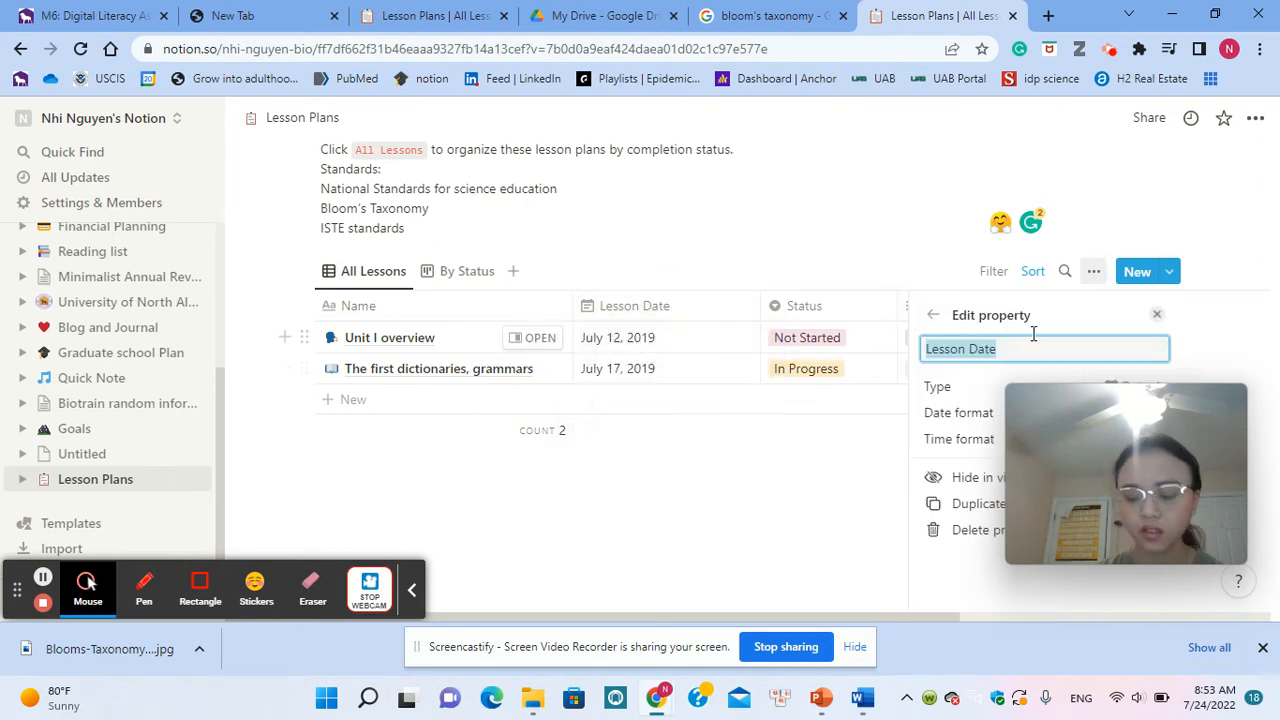
key("BackSpace")
type("Week")
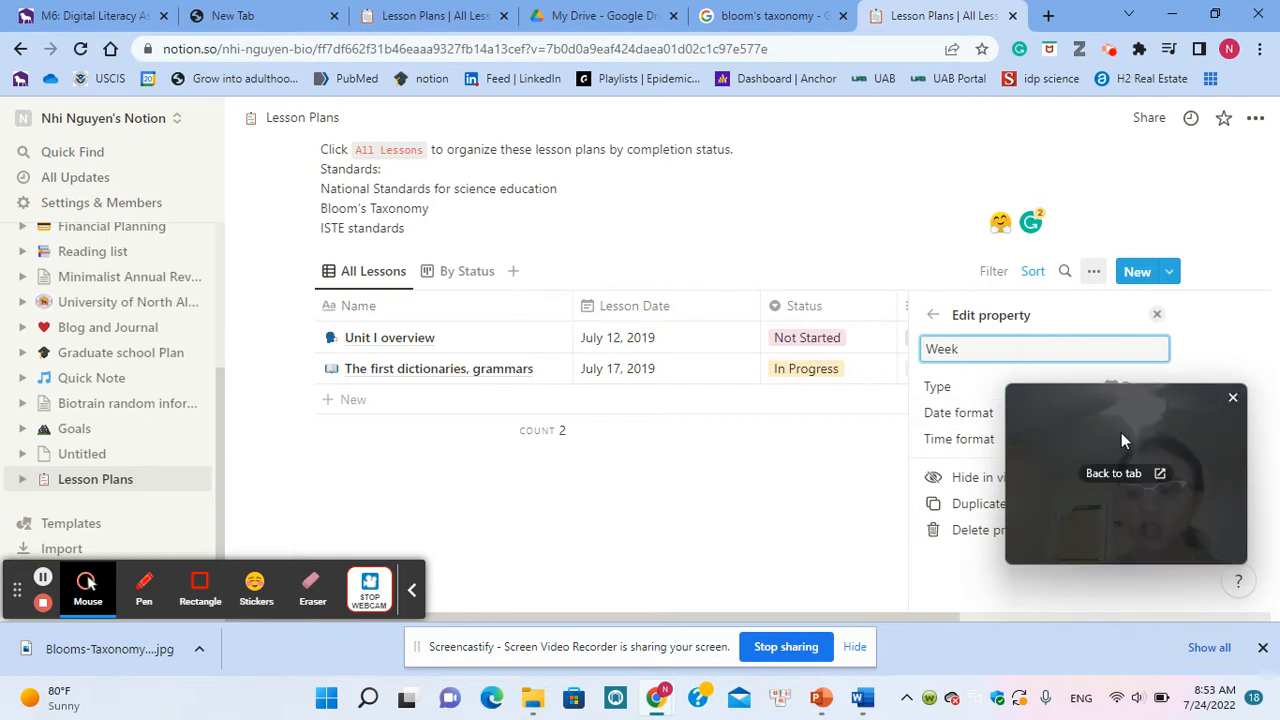
left_click_drag(1121, 432, 596, 417)
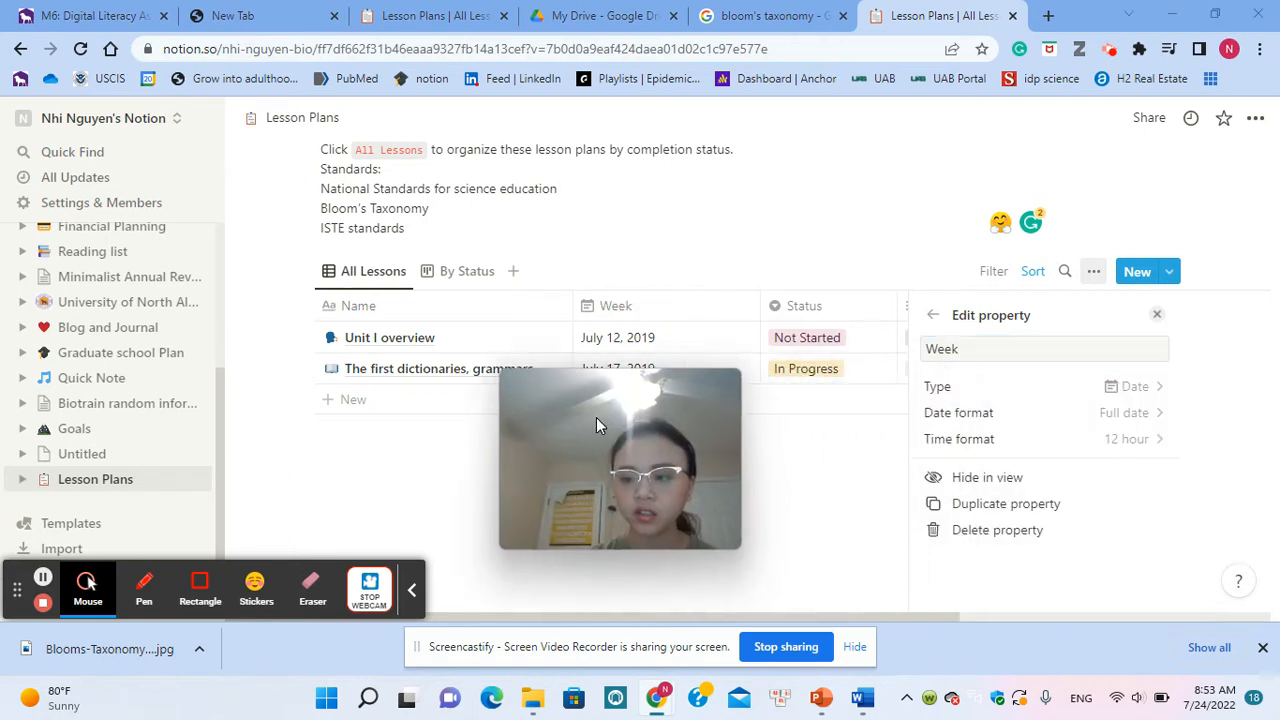
Step: Try the Number type for the Week property and look through the available number formats
left_click(1082, 390)
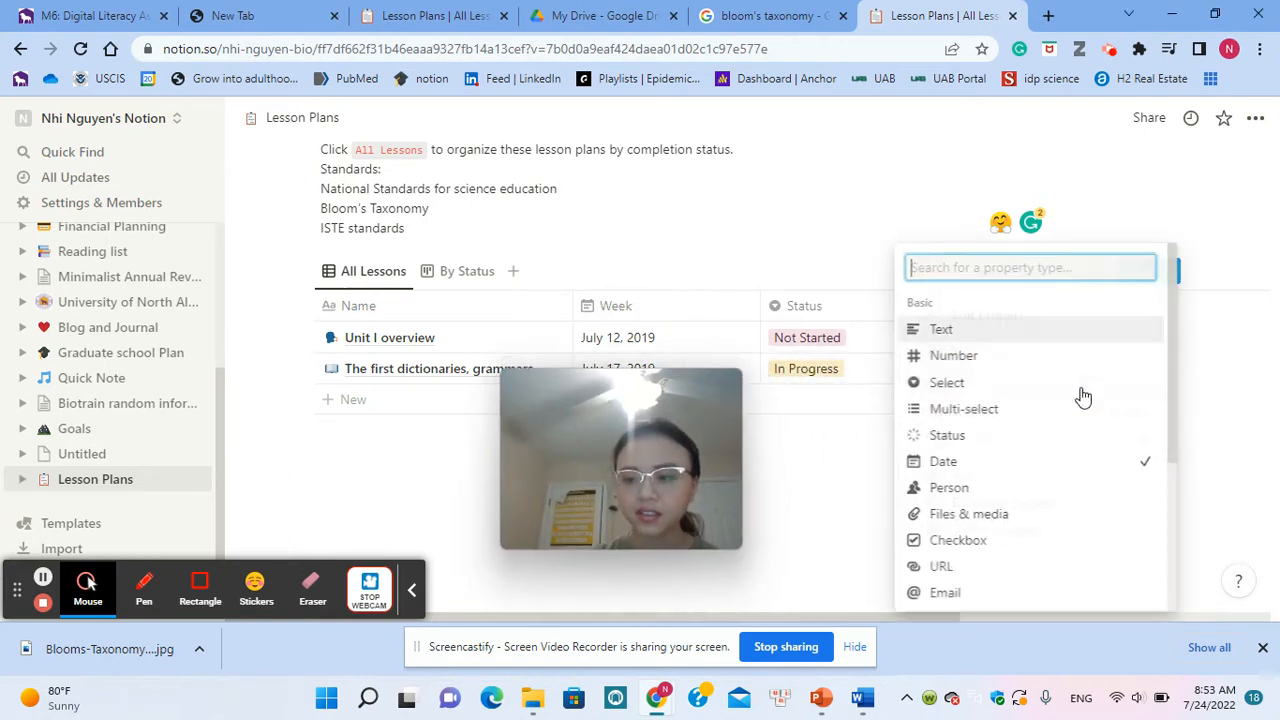
left_click(982, 362)
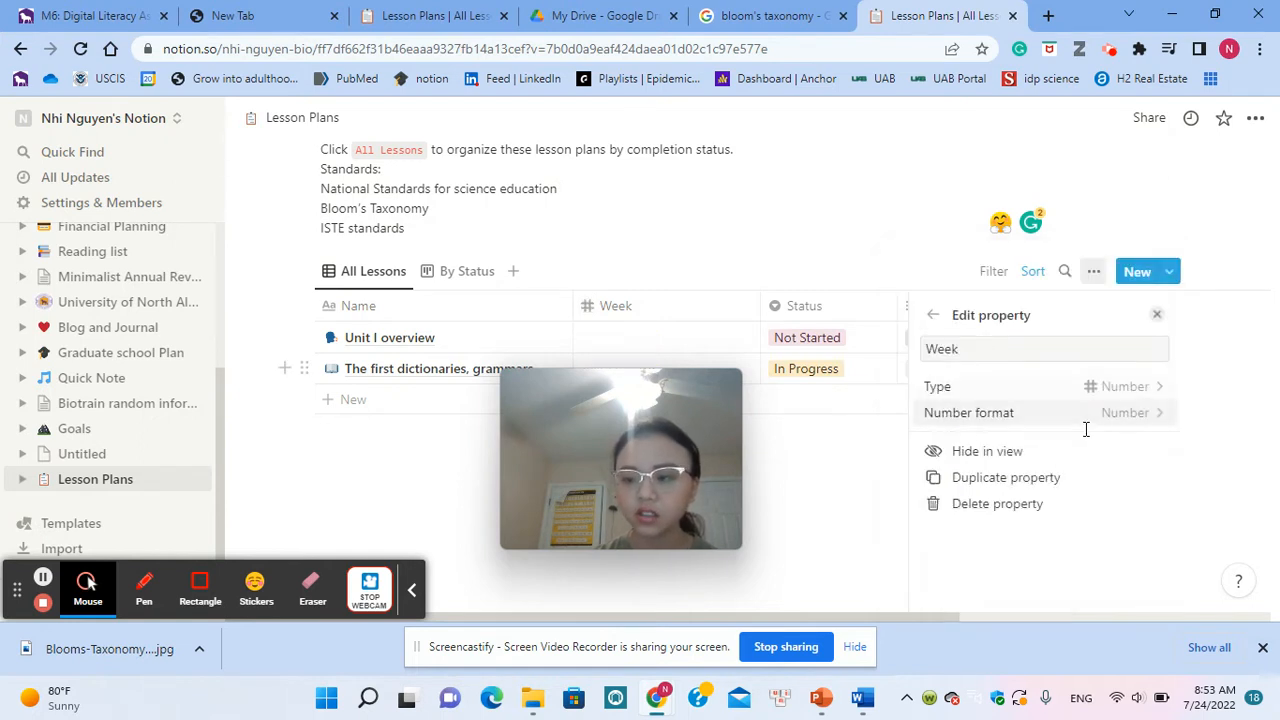
left_click(1114, 427)
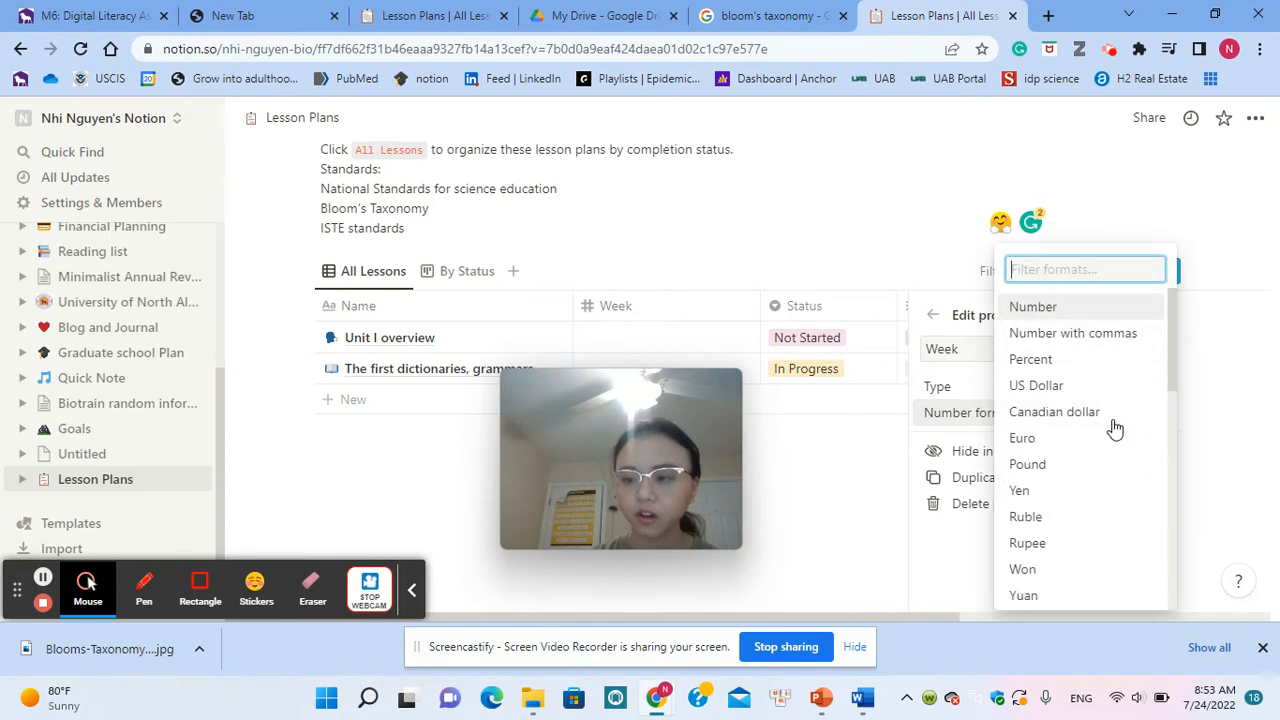
scroll(1114, 427, "down", 5)
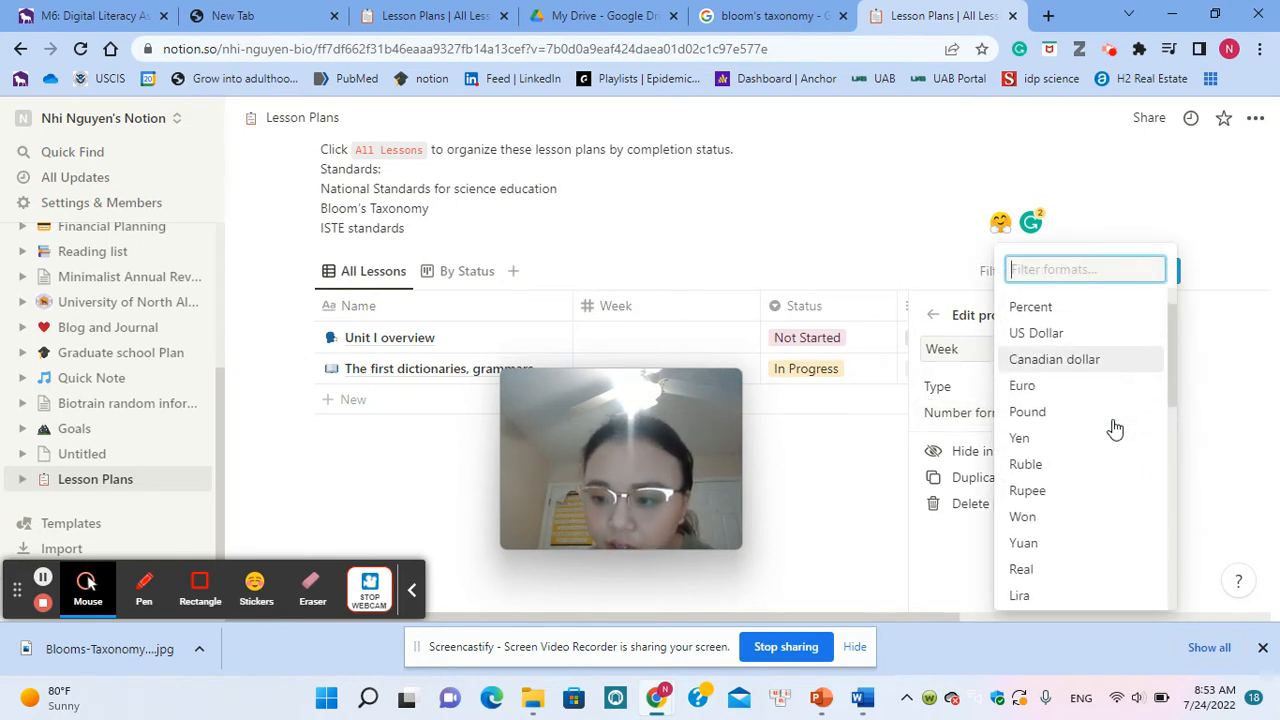
scroll(1114, 427, "down", 4)
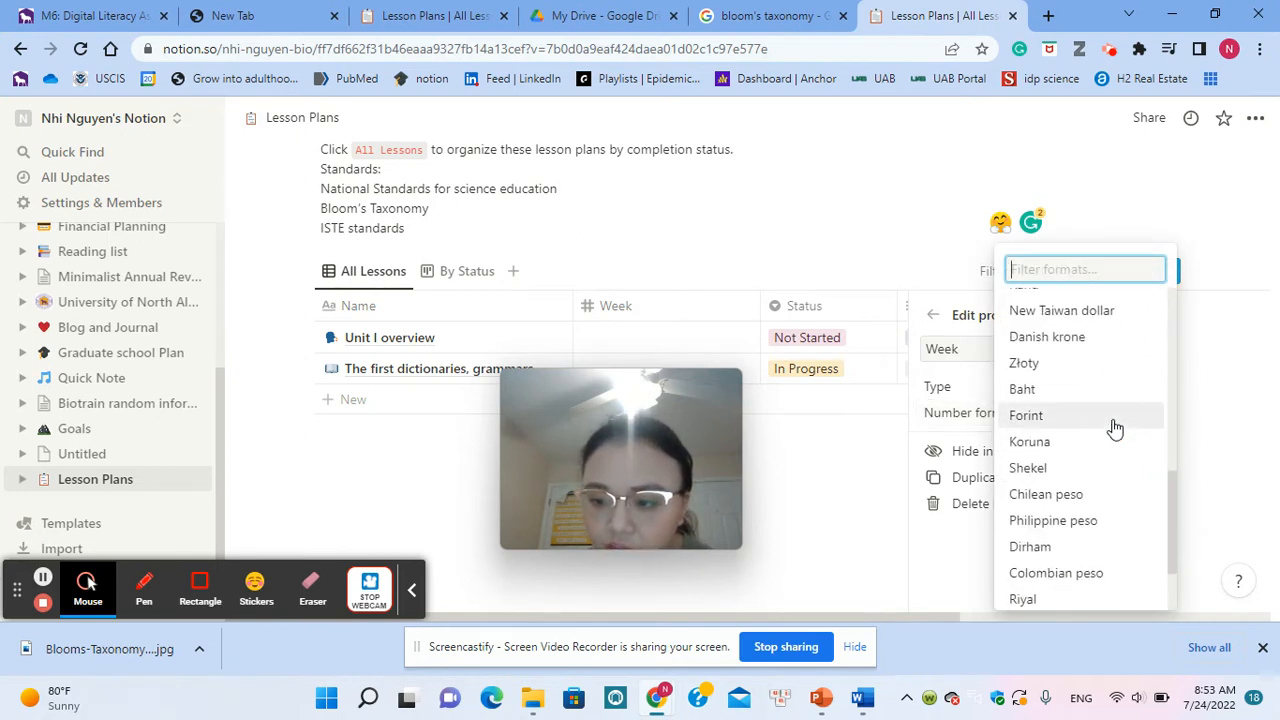
scroll(1114, 427, "up", 9)
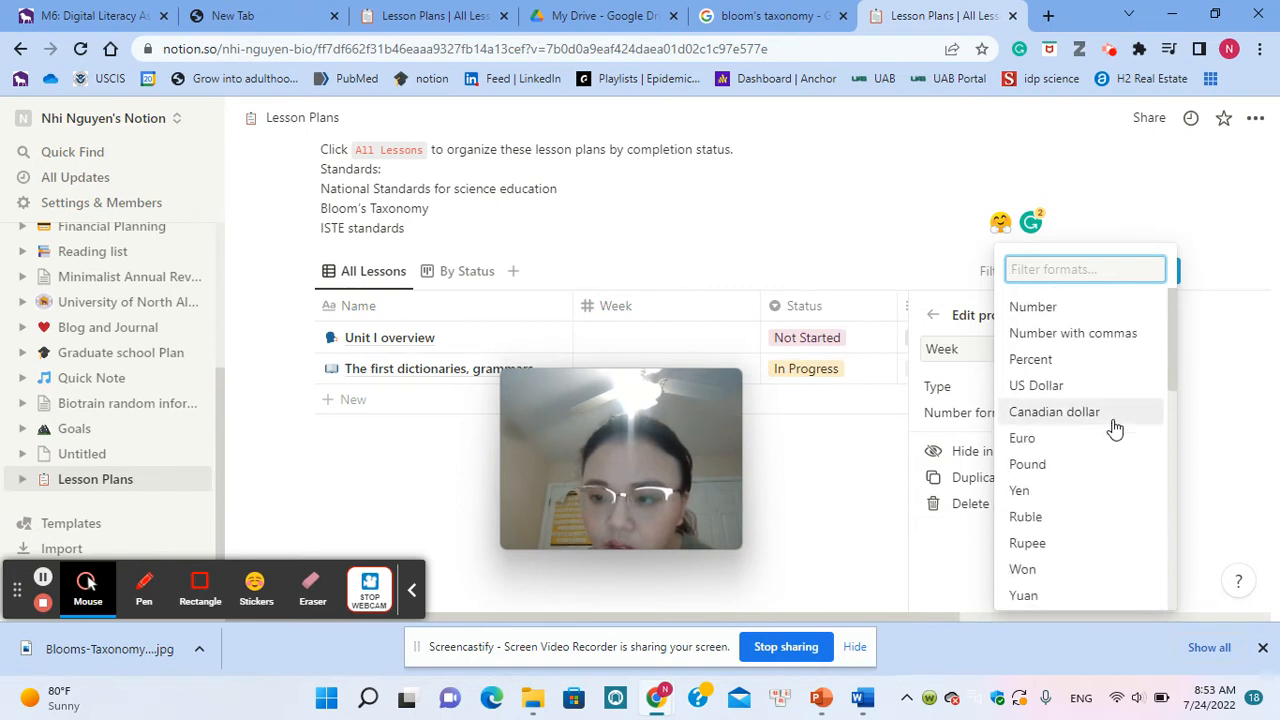
scroll(1114, 427, "down", 2)
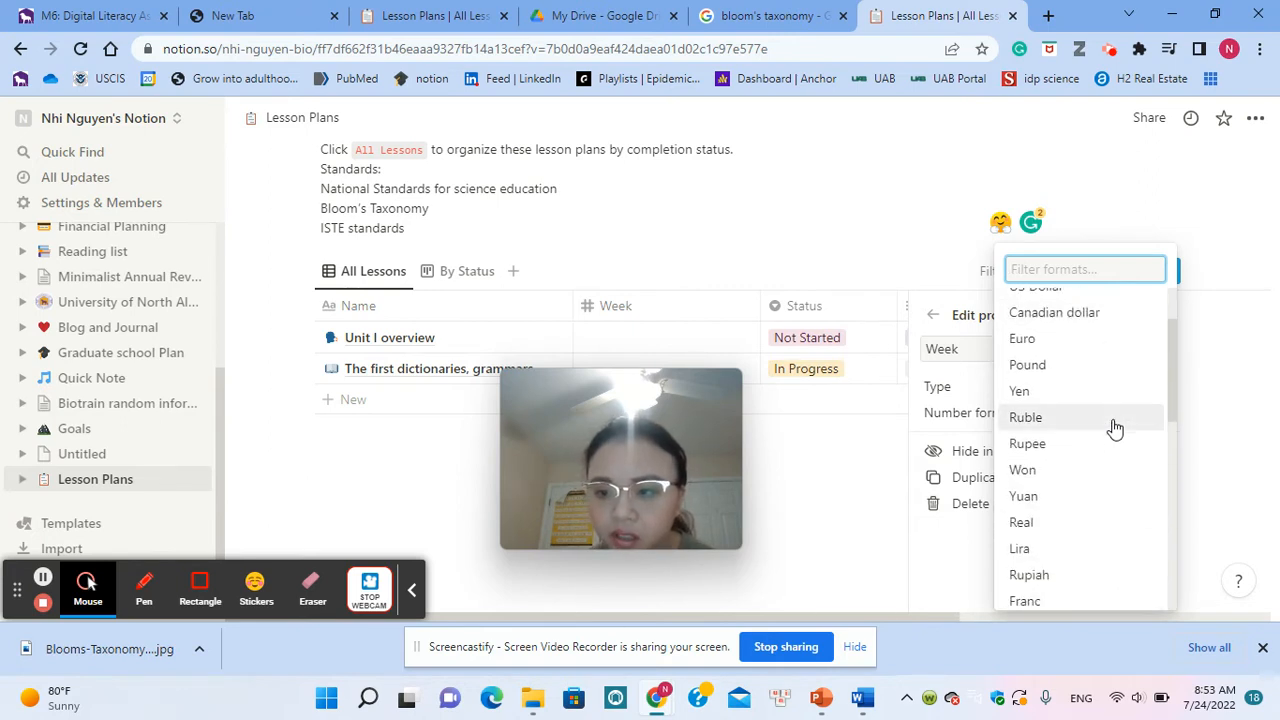
scroll(1114, 427, "down", 1)
scroll(1114, 428, "down", 3)
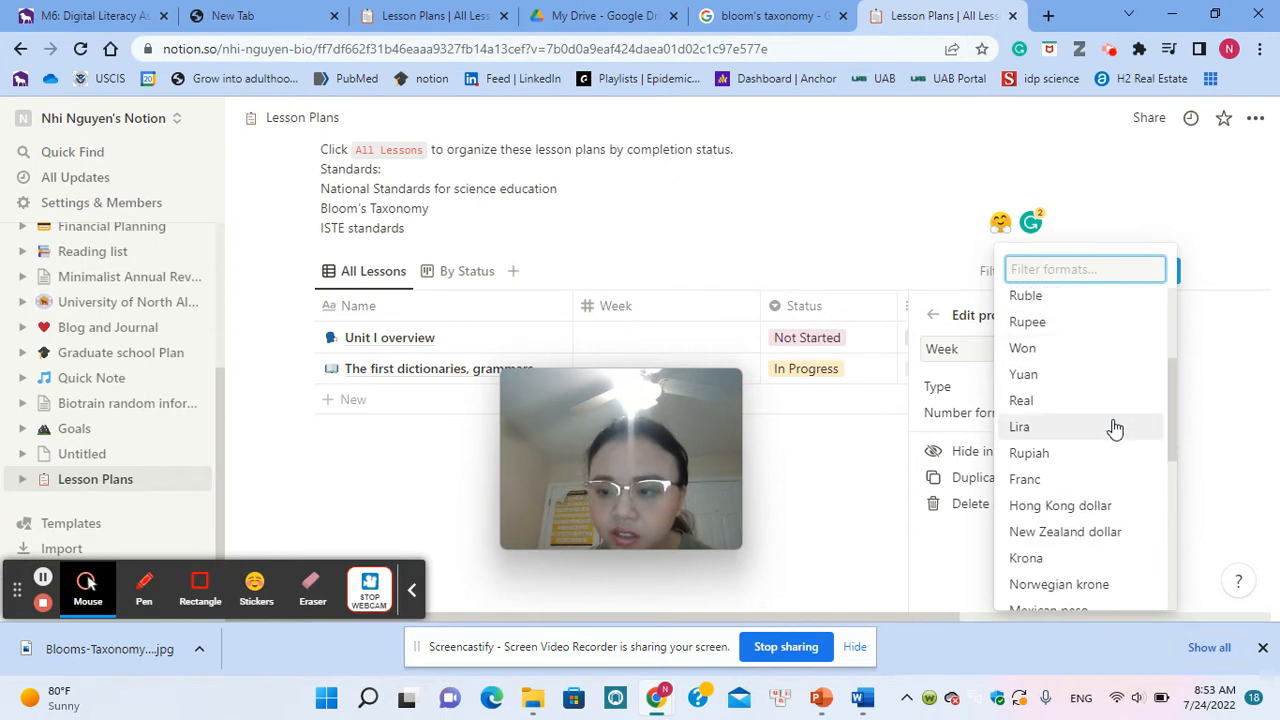
scroll(1114, 428, "down", 3)
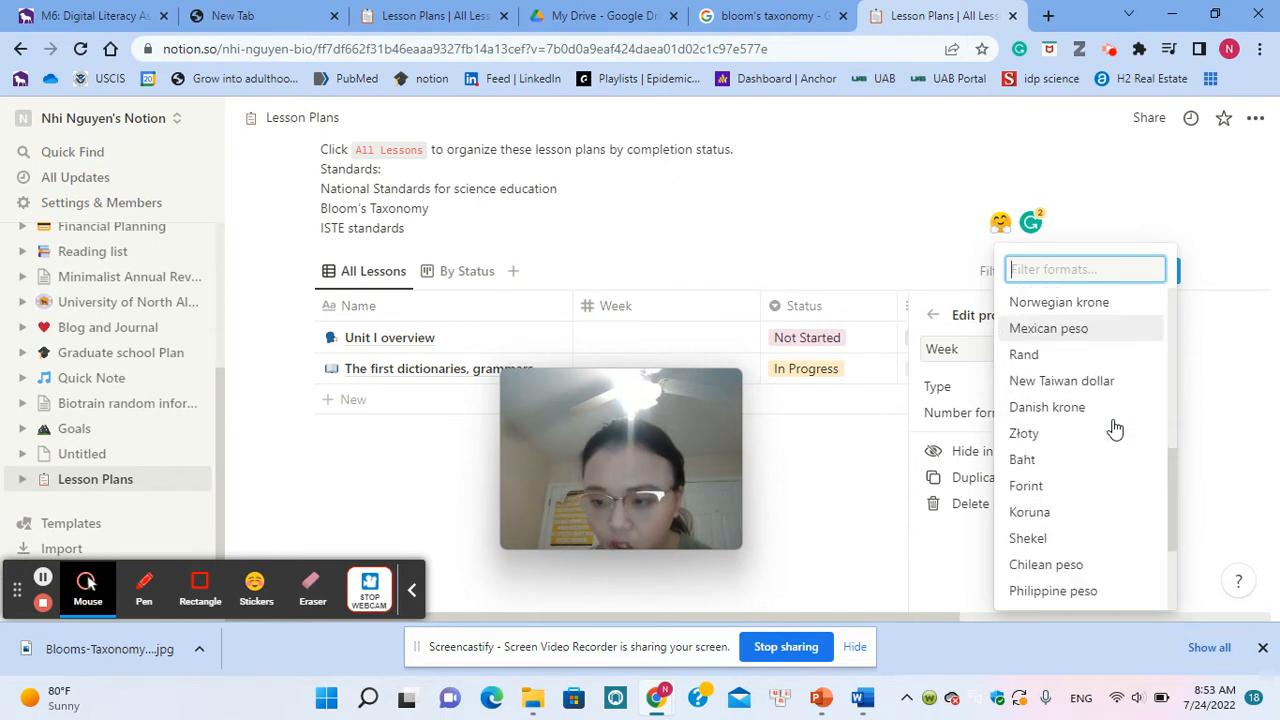
left_click(967, 380)
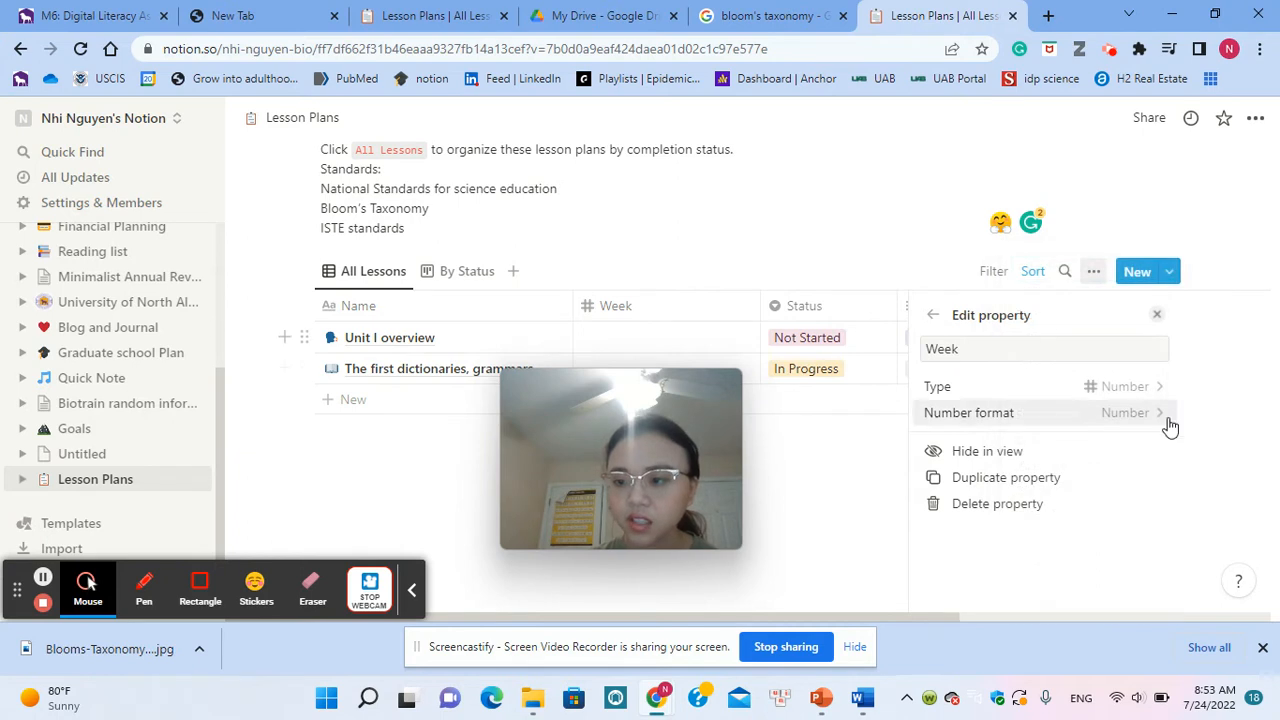
Step: Try the Text type for the Week property, settle on the Select type, and close the property settings
left_click(1140, 394)
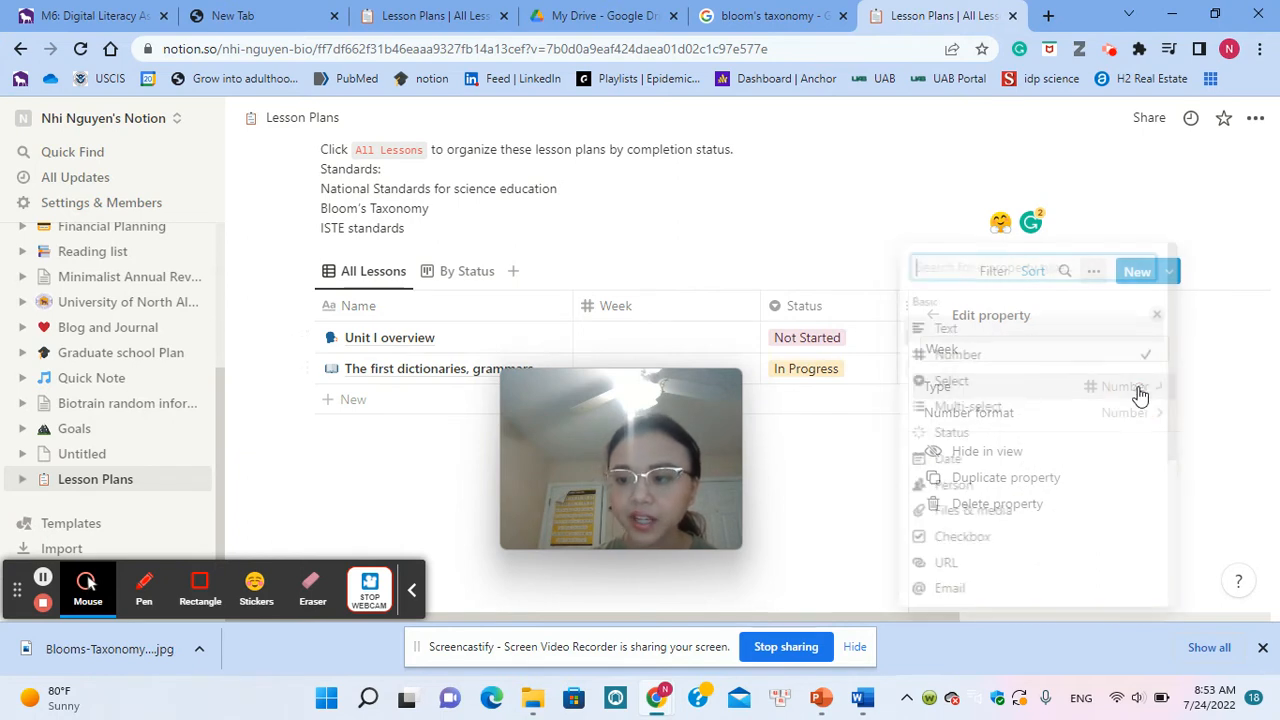
left_click(982, 331)
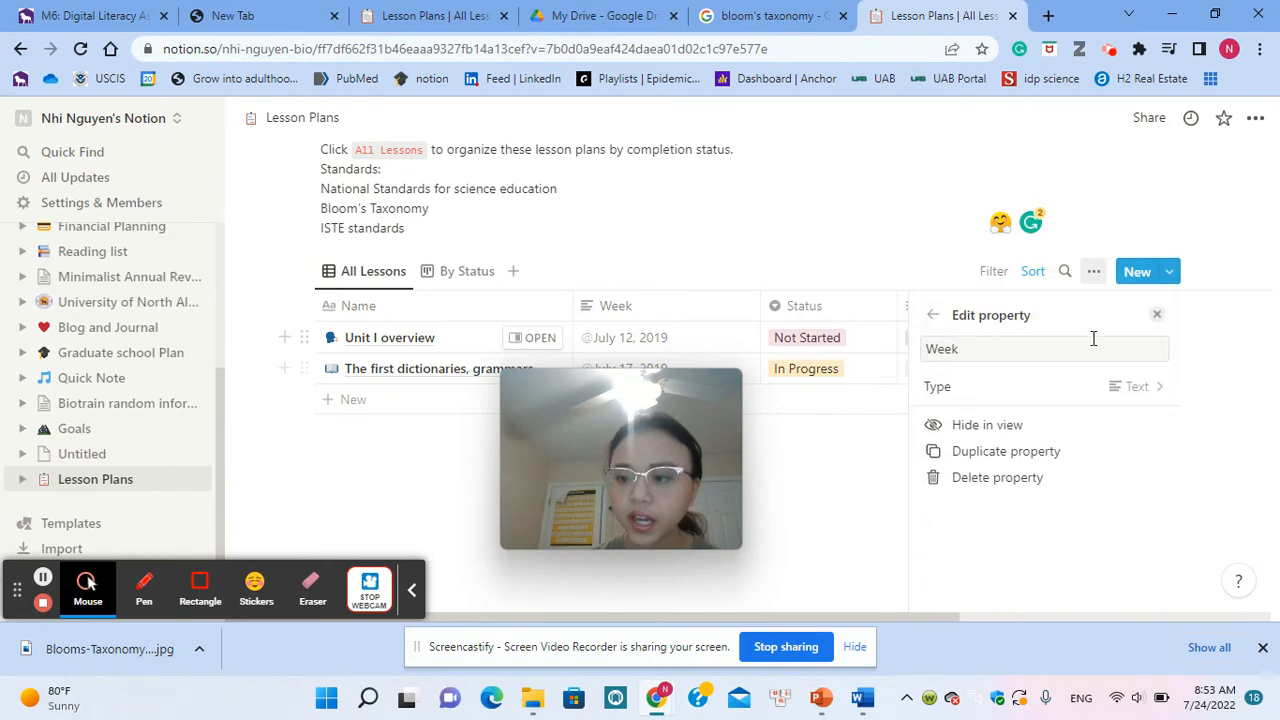
left_click(1130, 386)
left_click(982, 318)
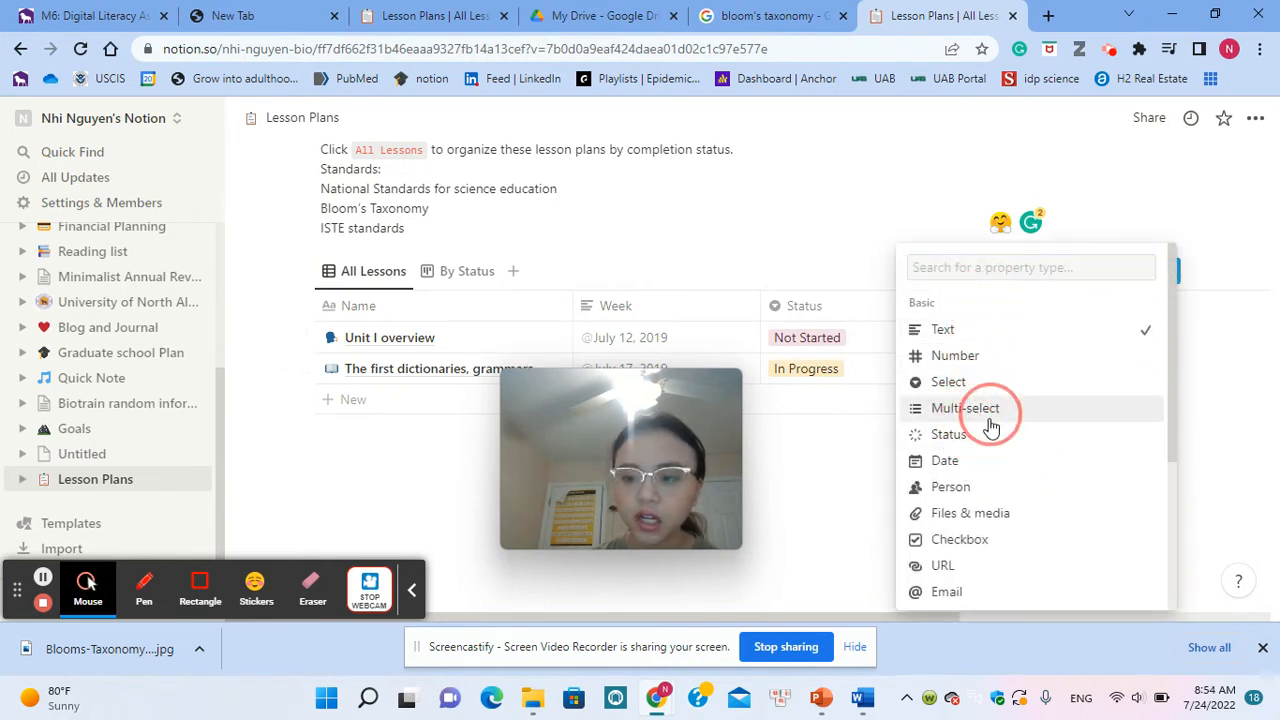
left_click(960, 375)
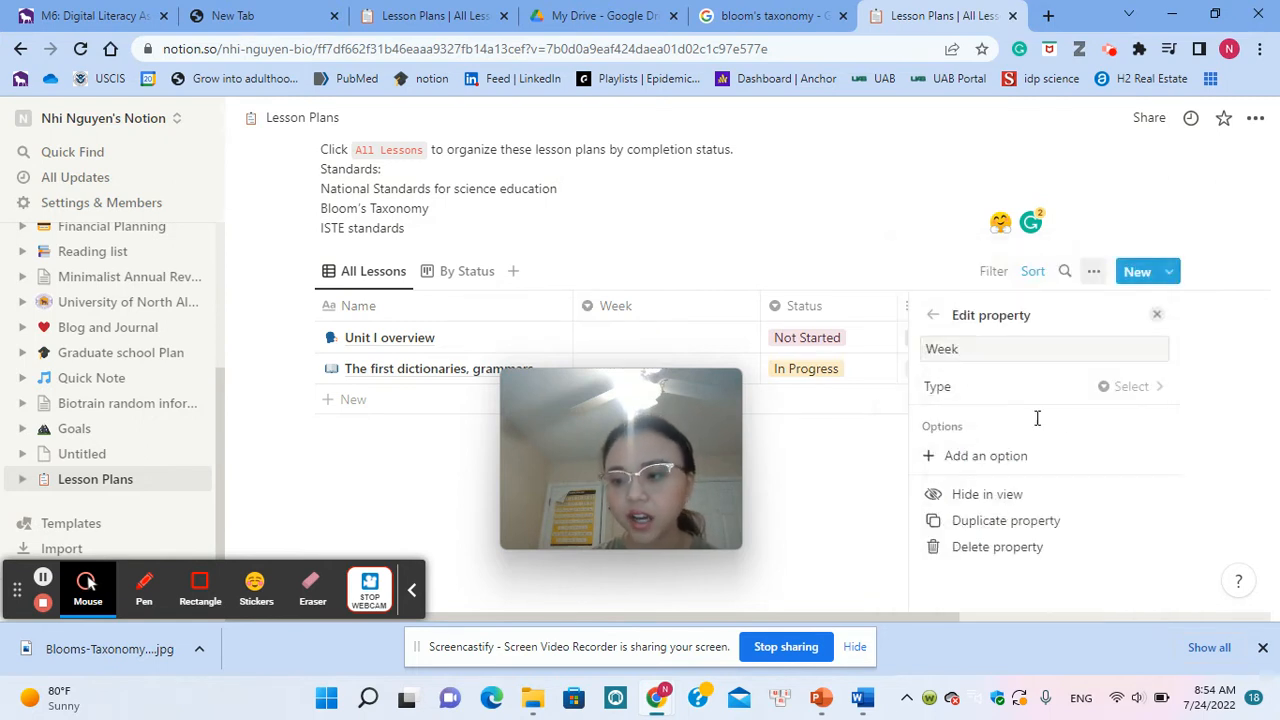
left_click(968, 460)
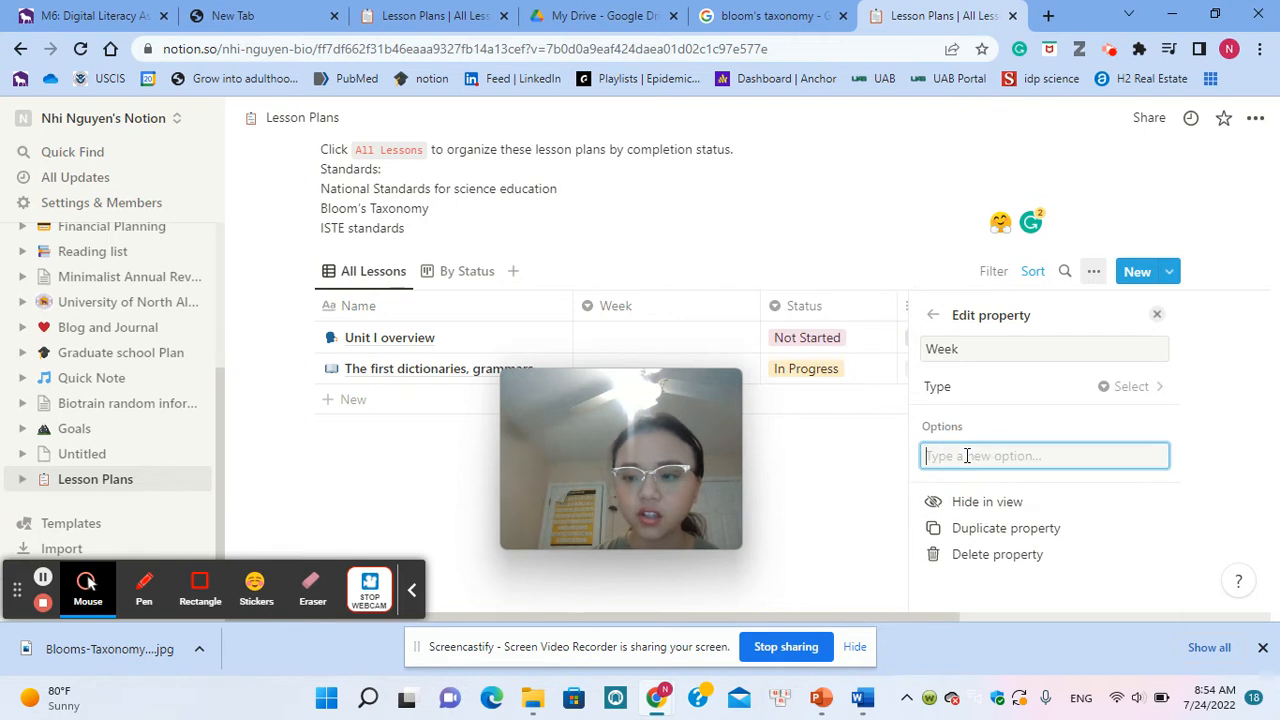
left_click(1156, 307)
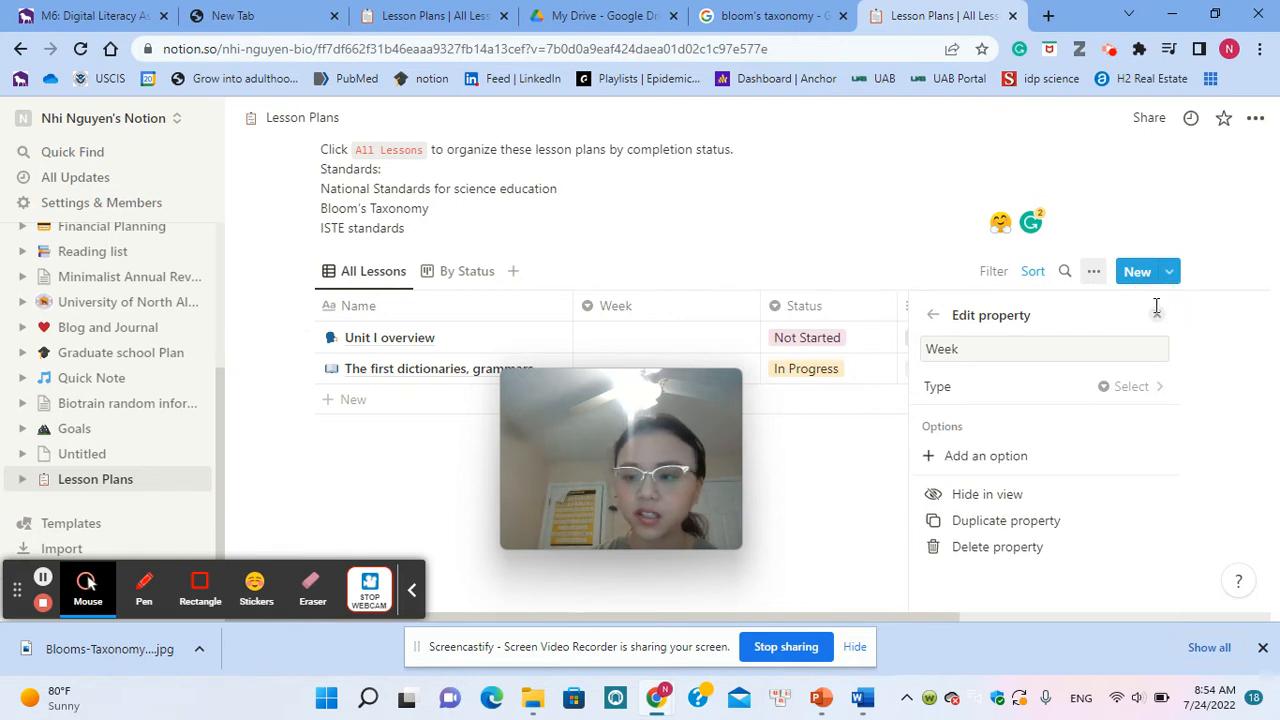
left_click(1156, 307)
Step: Create a "Week 1" option in the Week property and assign it to the Unit I overview lesson
left_click(733, 336)
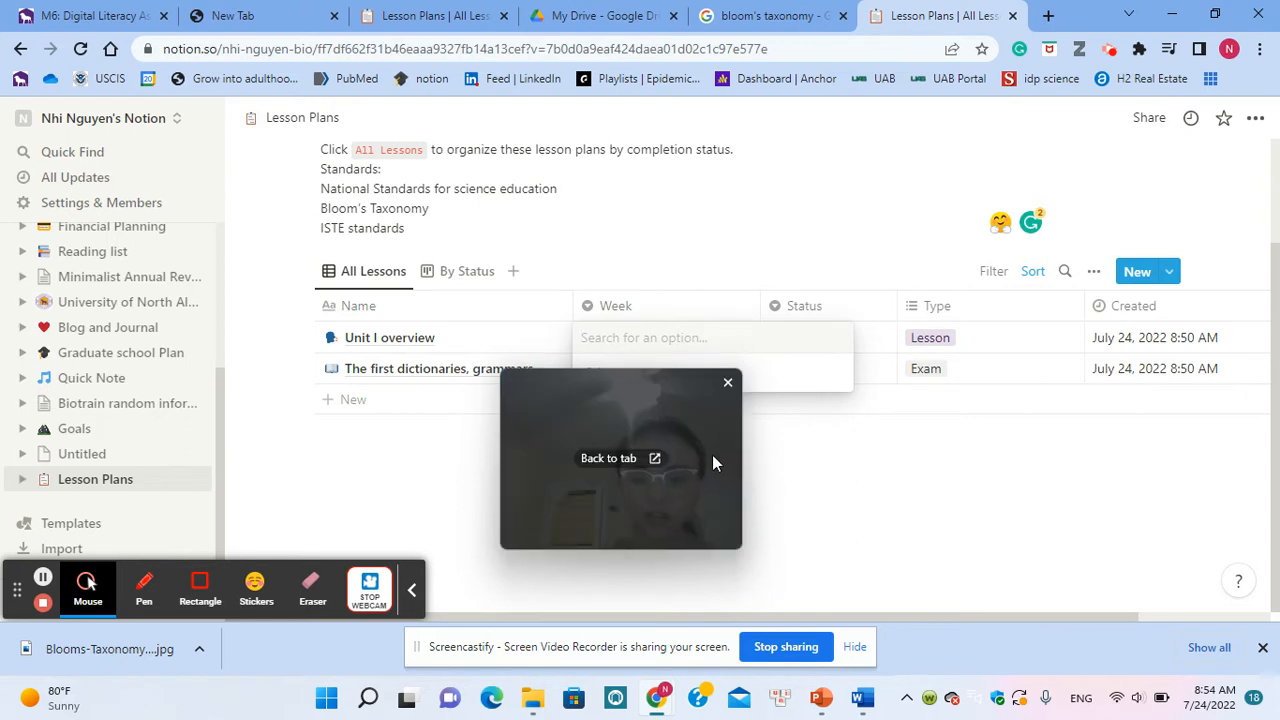
left_click_drag(755, 551, 1053, 561)
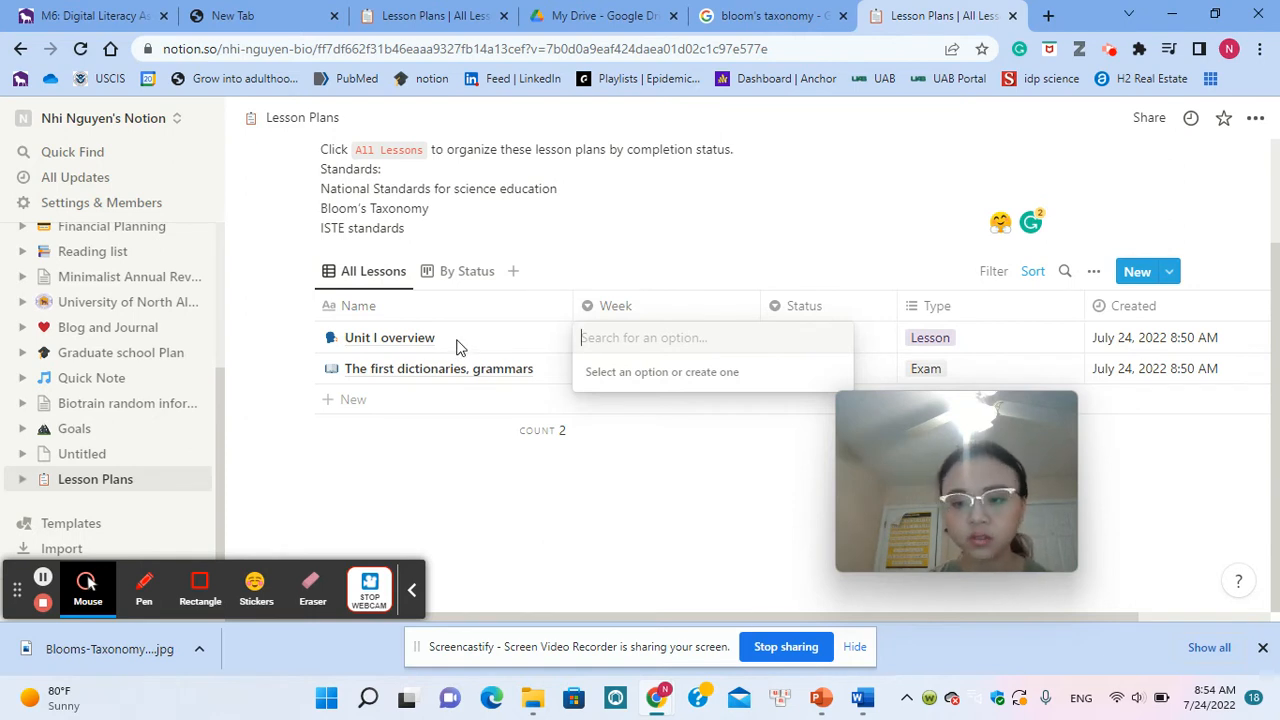
type("Wee")
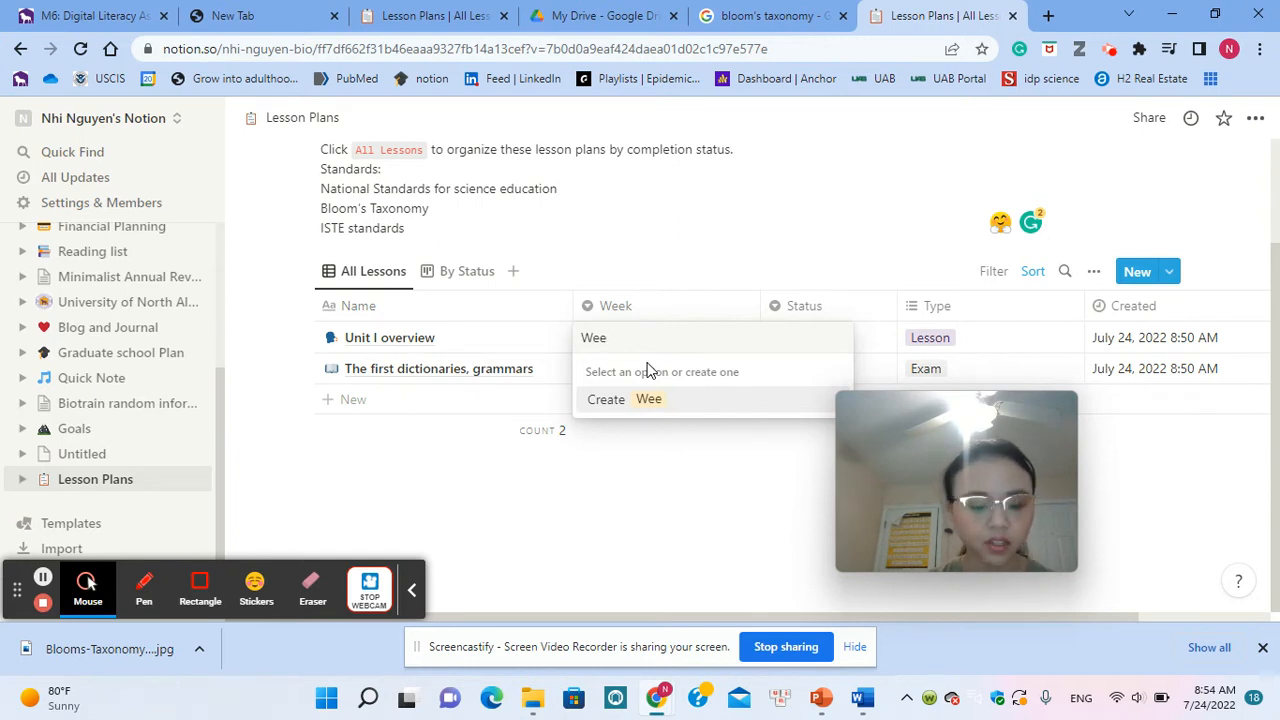
type("kk 1")
key("Return")
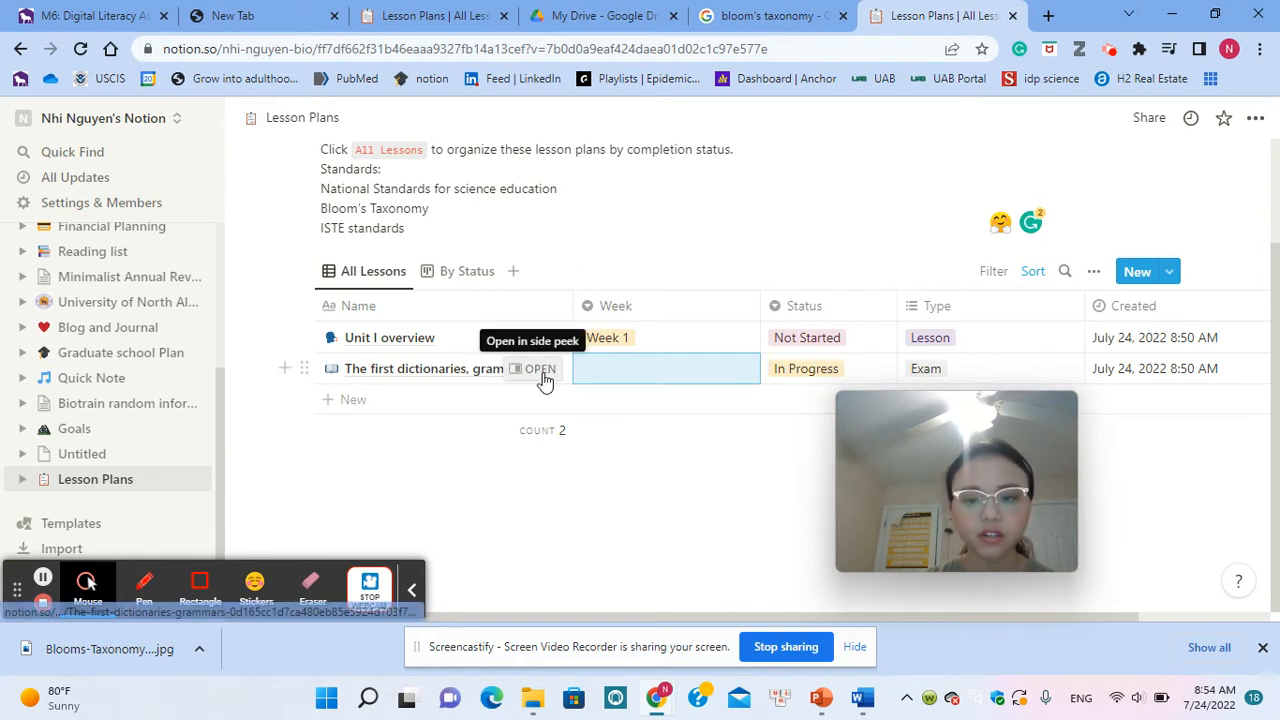
Step: Rename the lesson "The first dictionaries, grammars" as "Introduction of biomolecules"
left_click(472, 372)
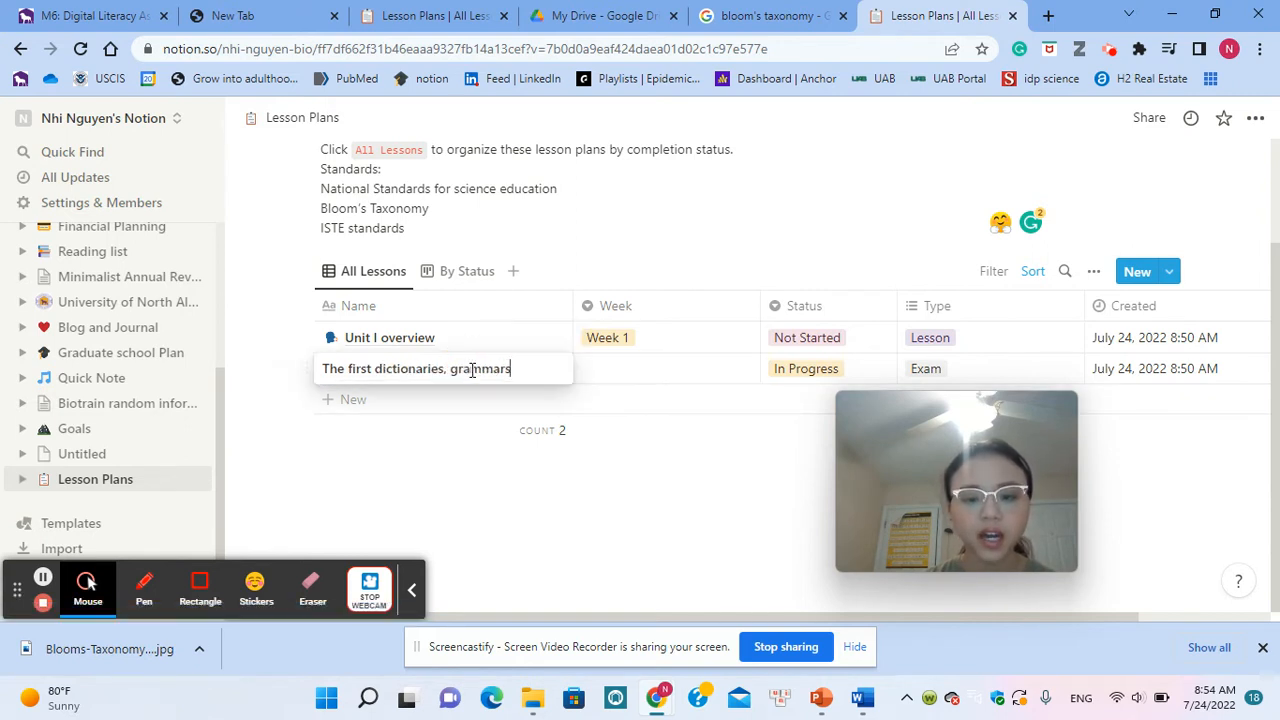
left_click_drag(516, 372, 287, 372)
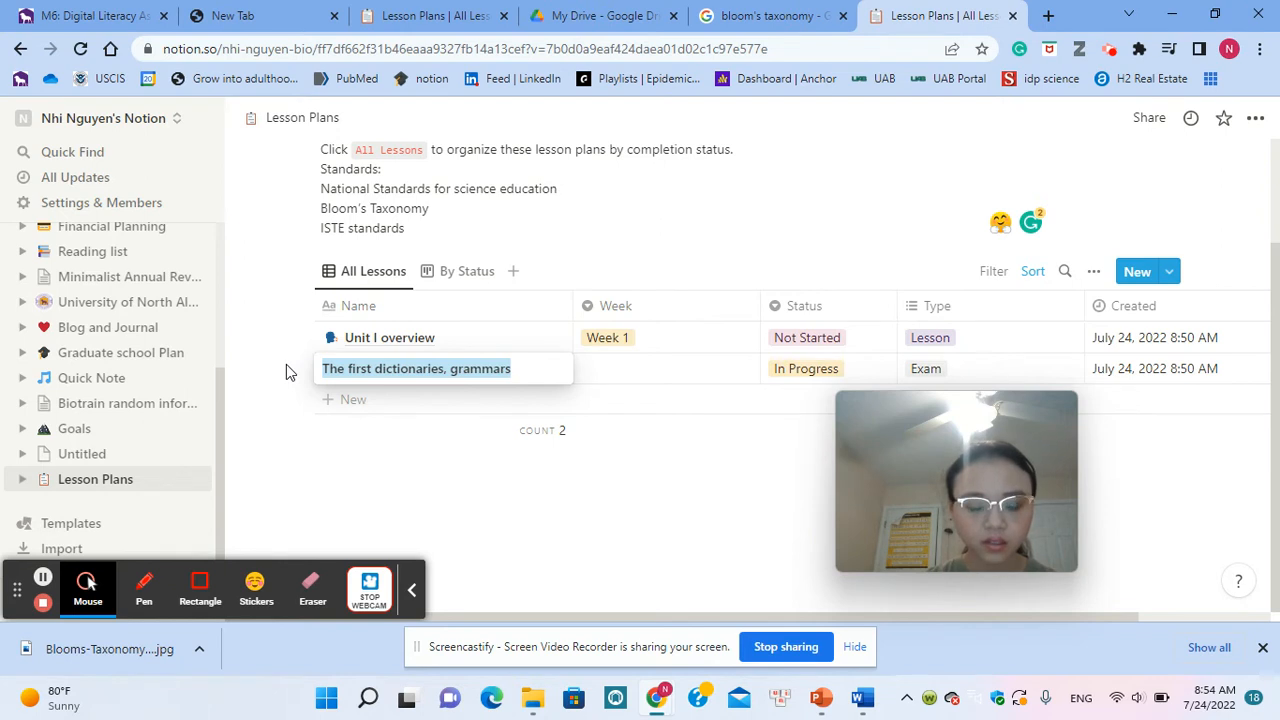
type("Introduc")
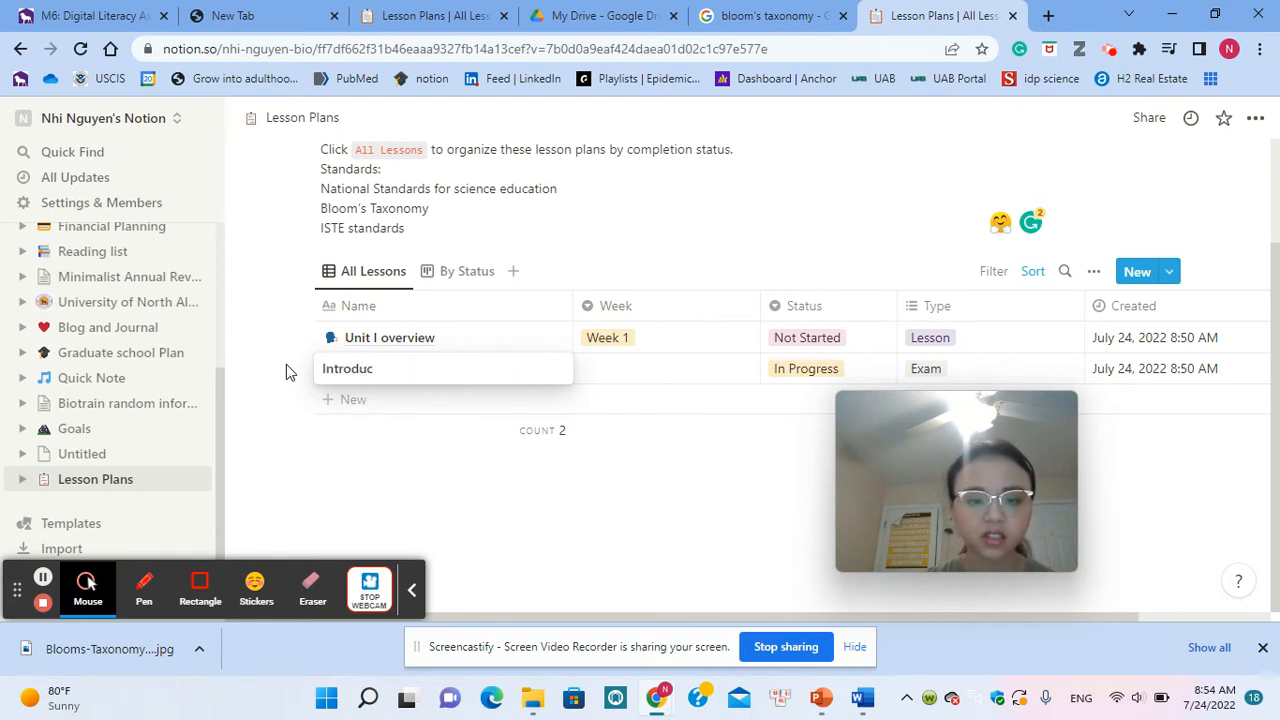
type("tion ")
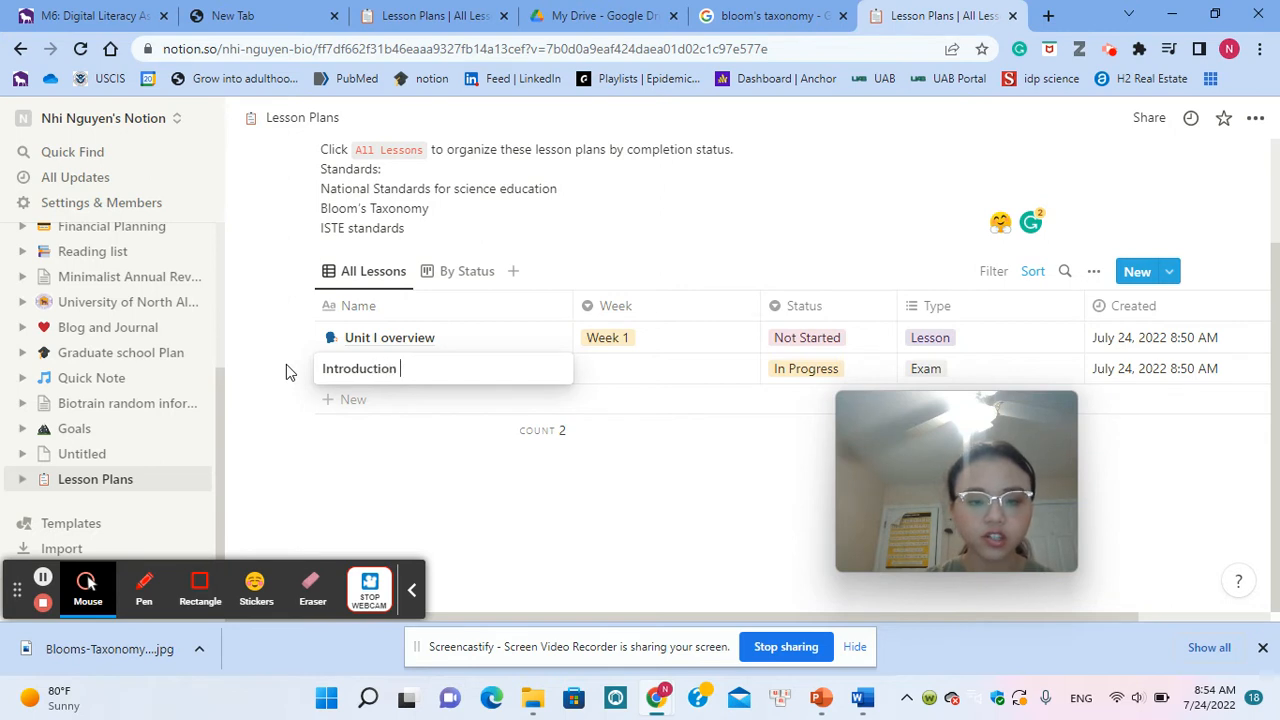
type("of biomol")
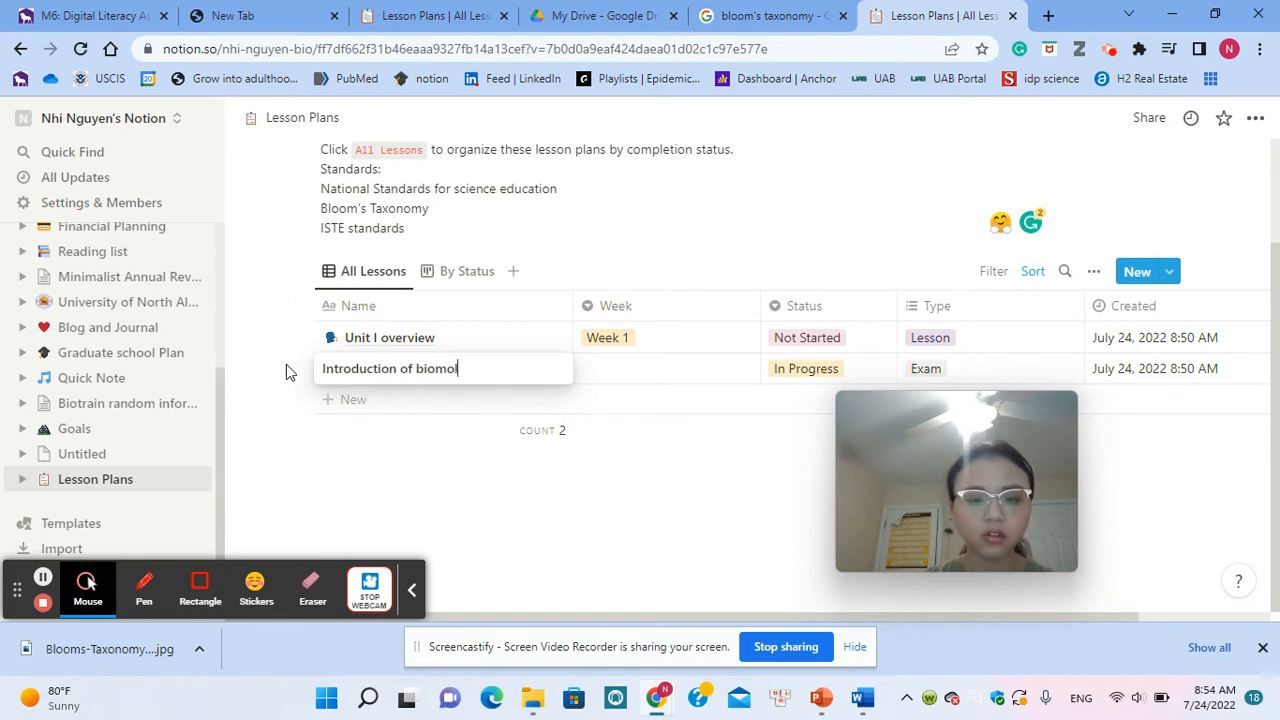
type("ecules")
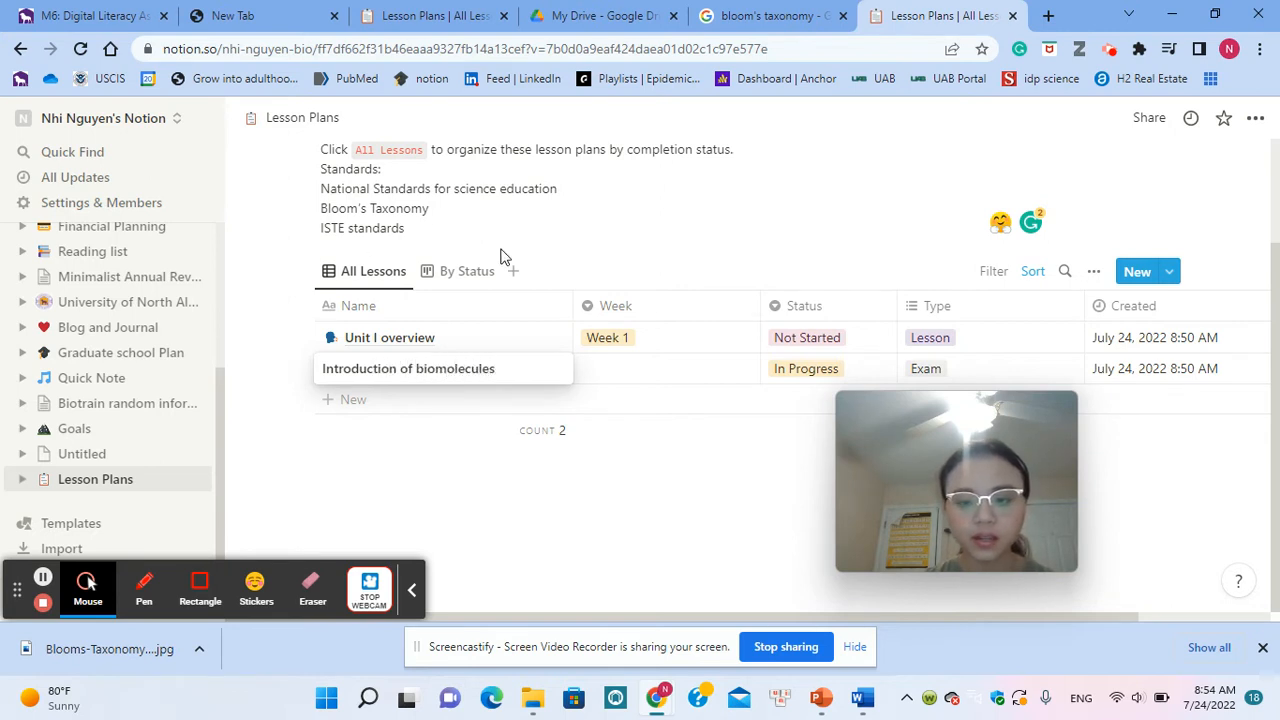
Step: Create a "week 2" option in the Week property and assign it to the Introduction of biomolecules lesson
left_click(665, 372)
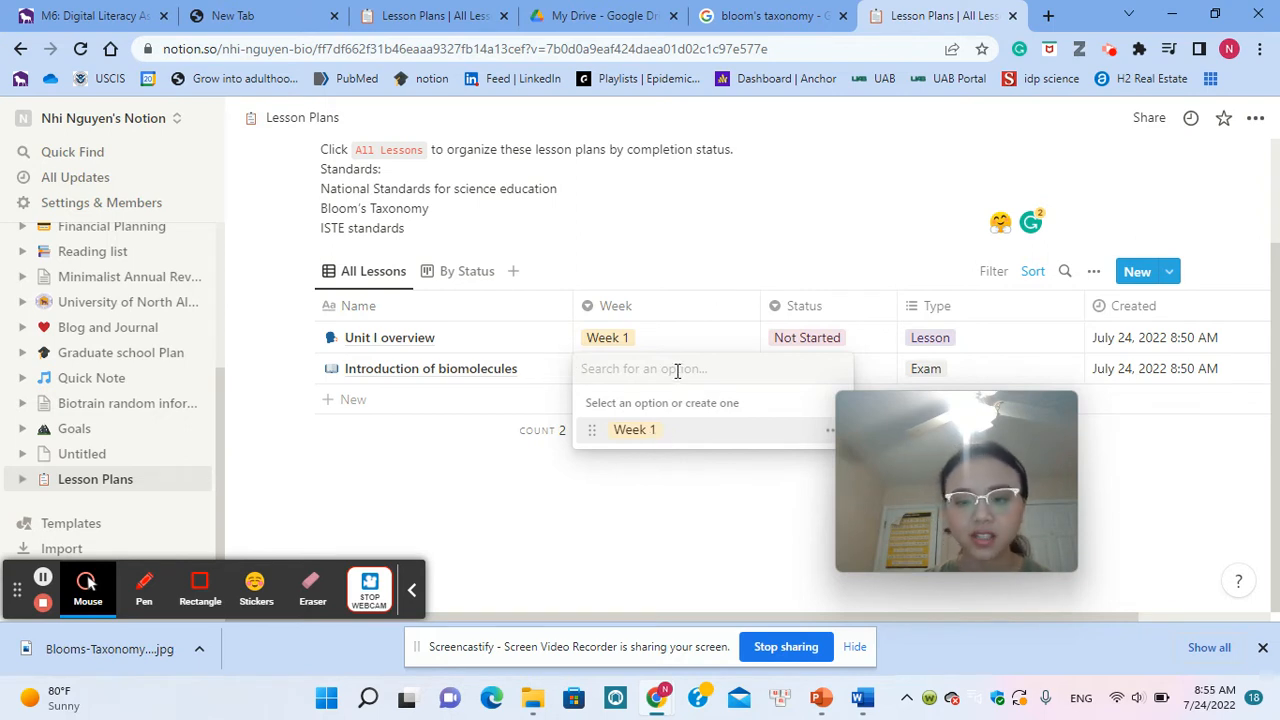
type("week ")
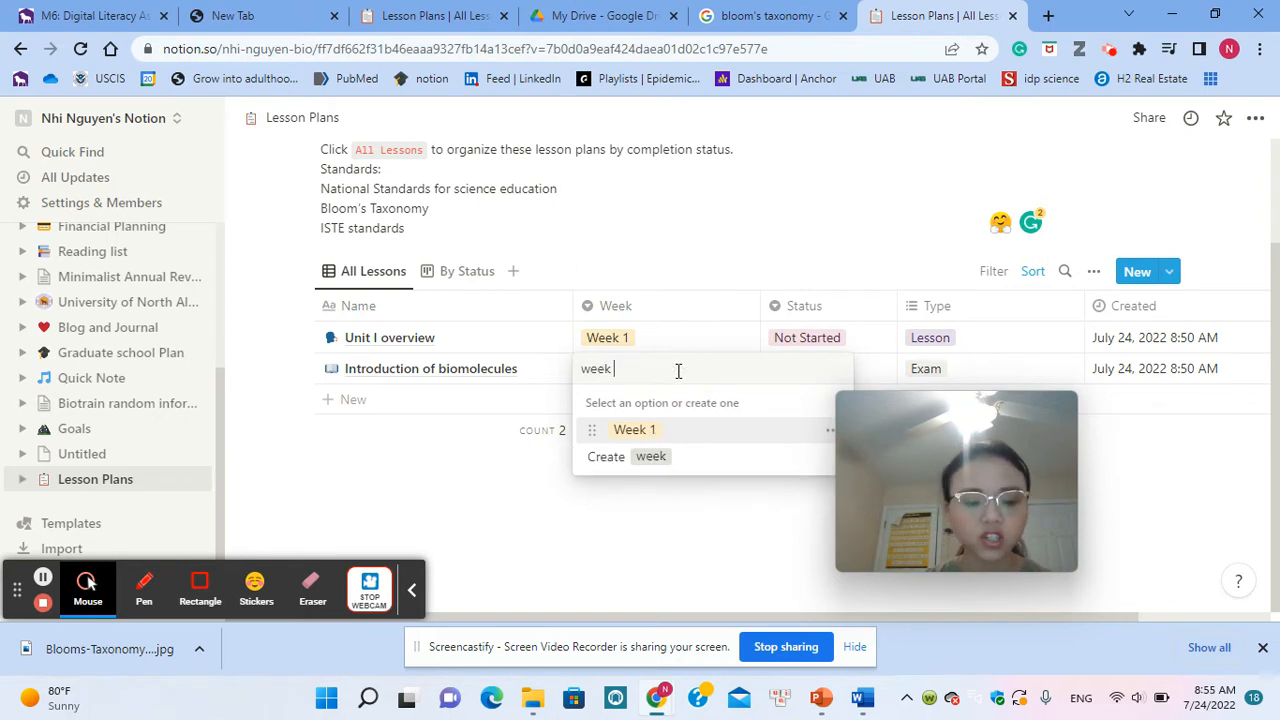
type("2")
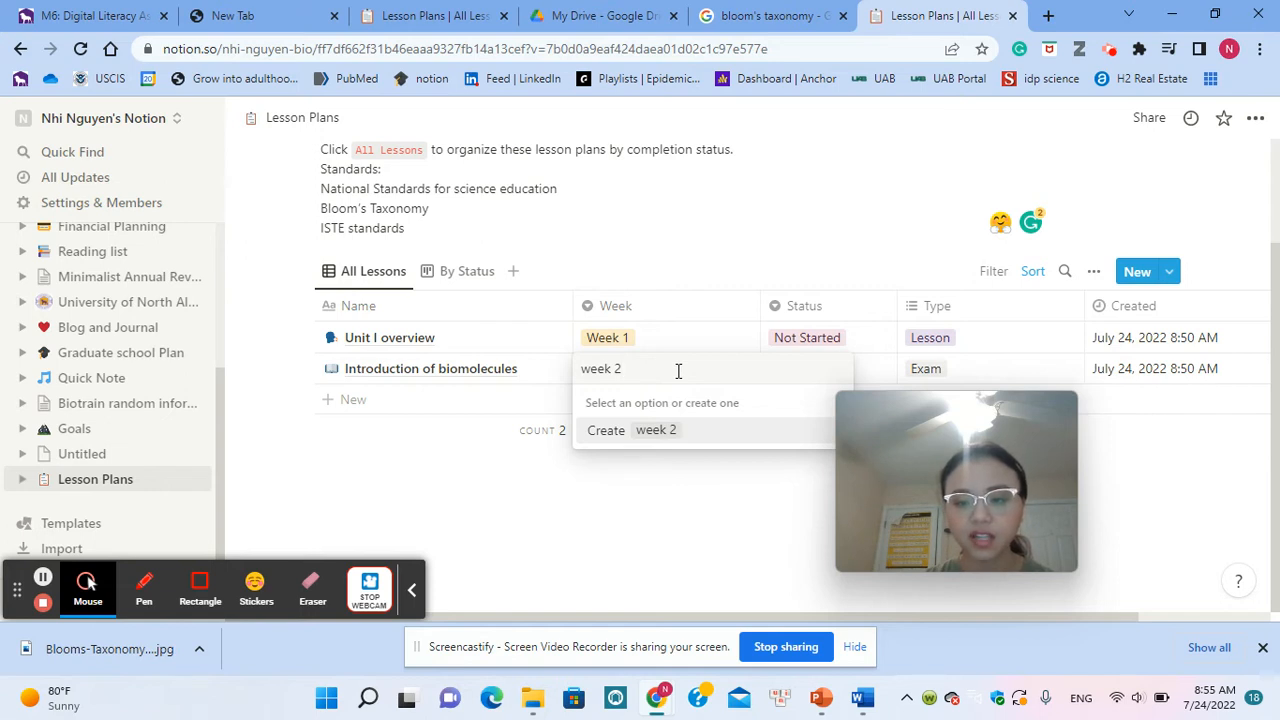
left_click(669, 438)
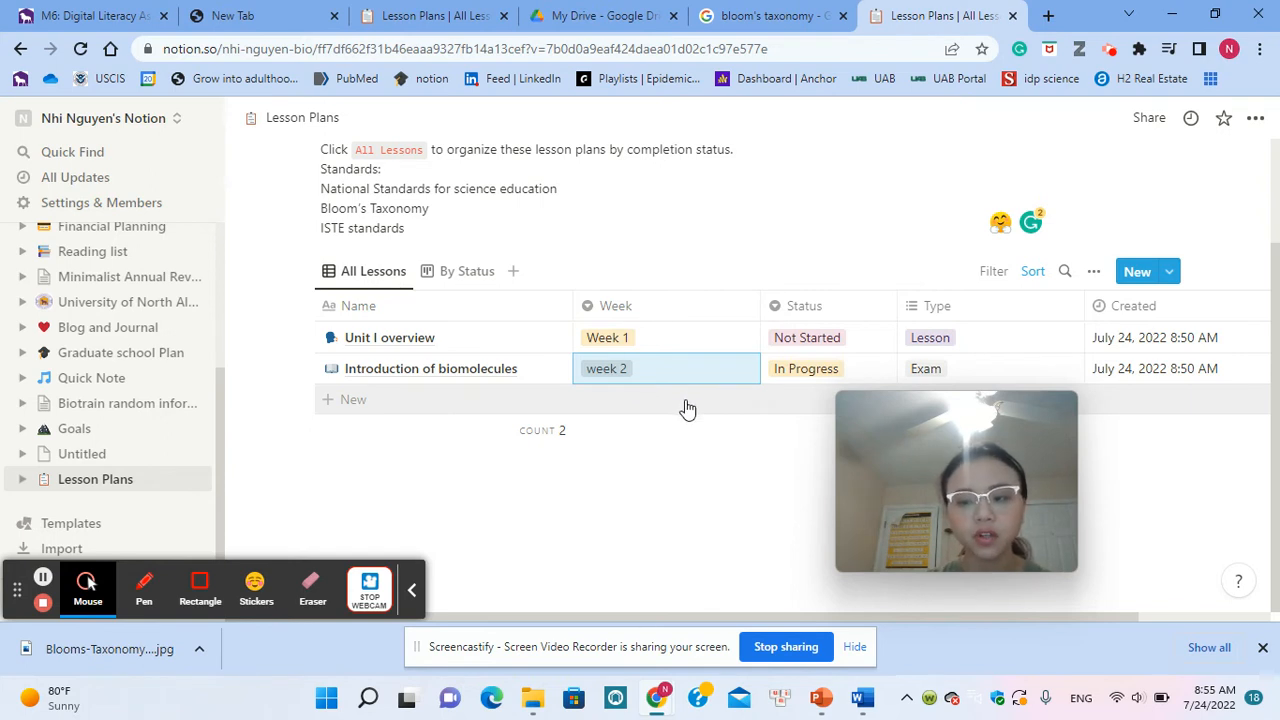
Step: Add a new lesson named "Unit I assessment" at the end of the lessons table
left_click(386, 398)
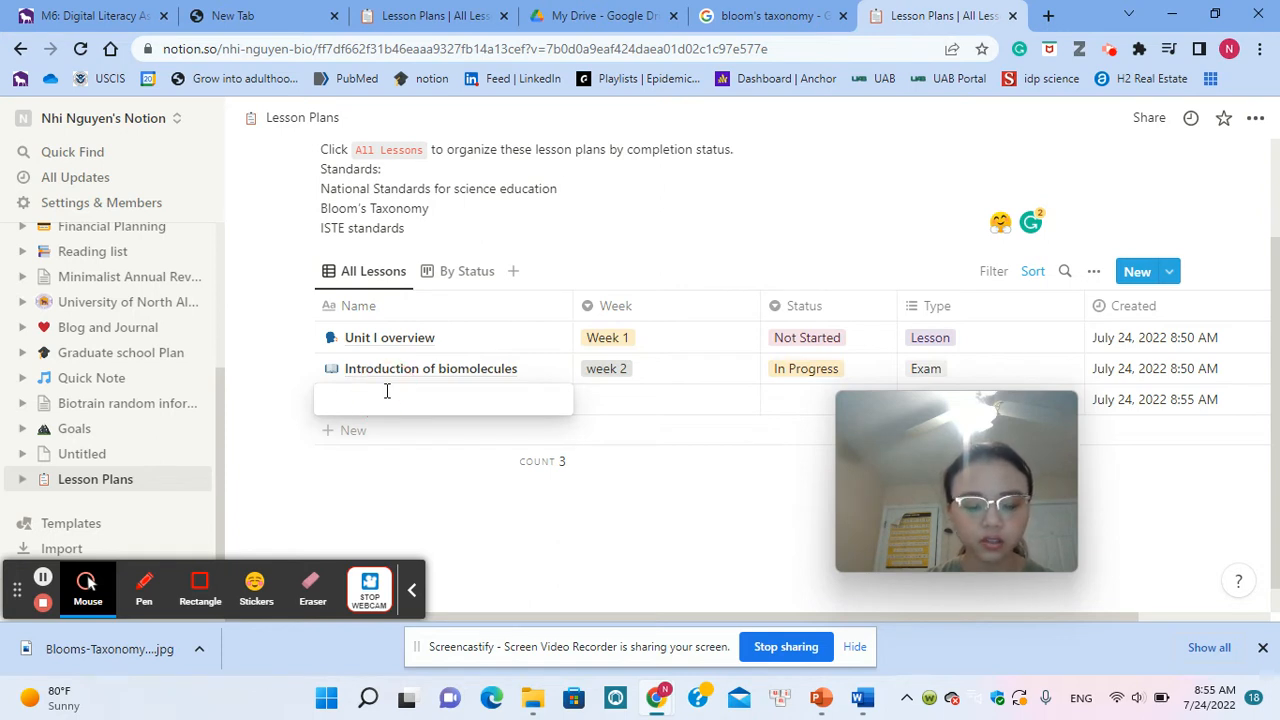
type("Unit ")
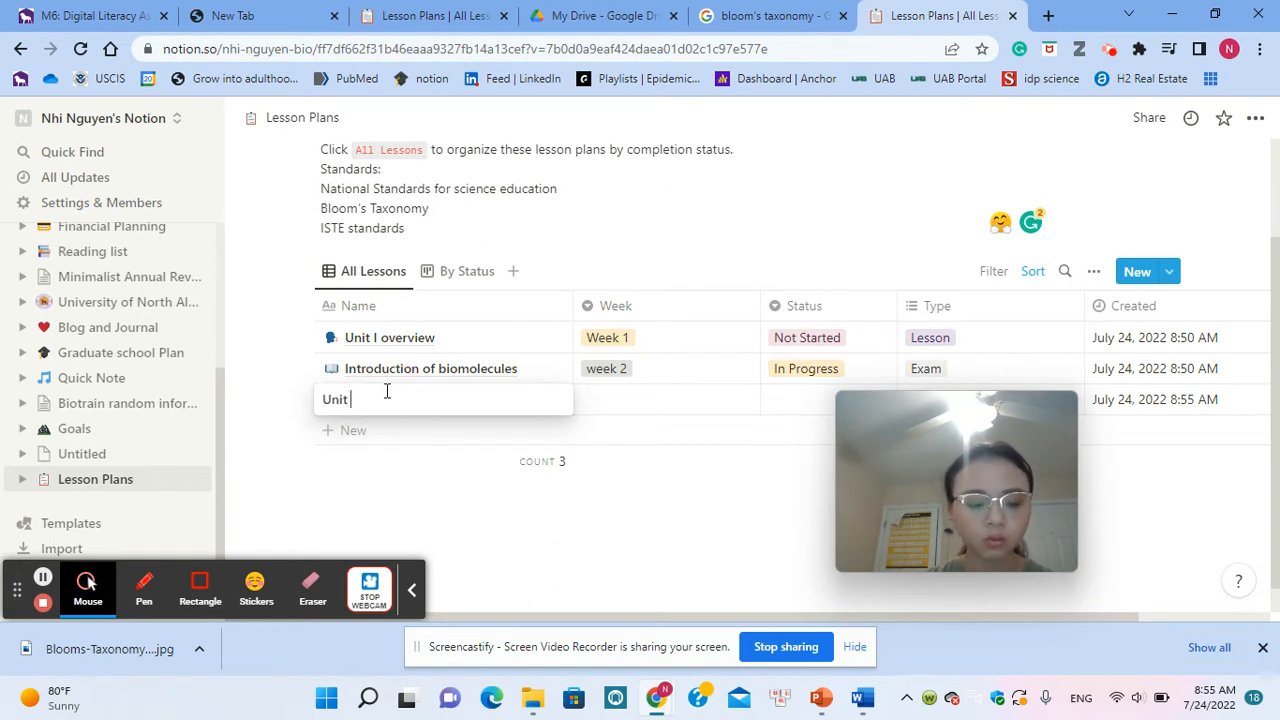
type("I asse")
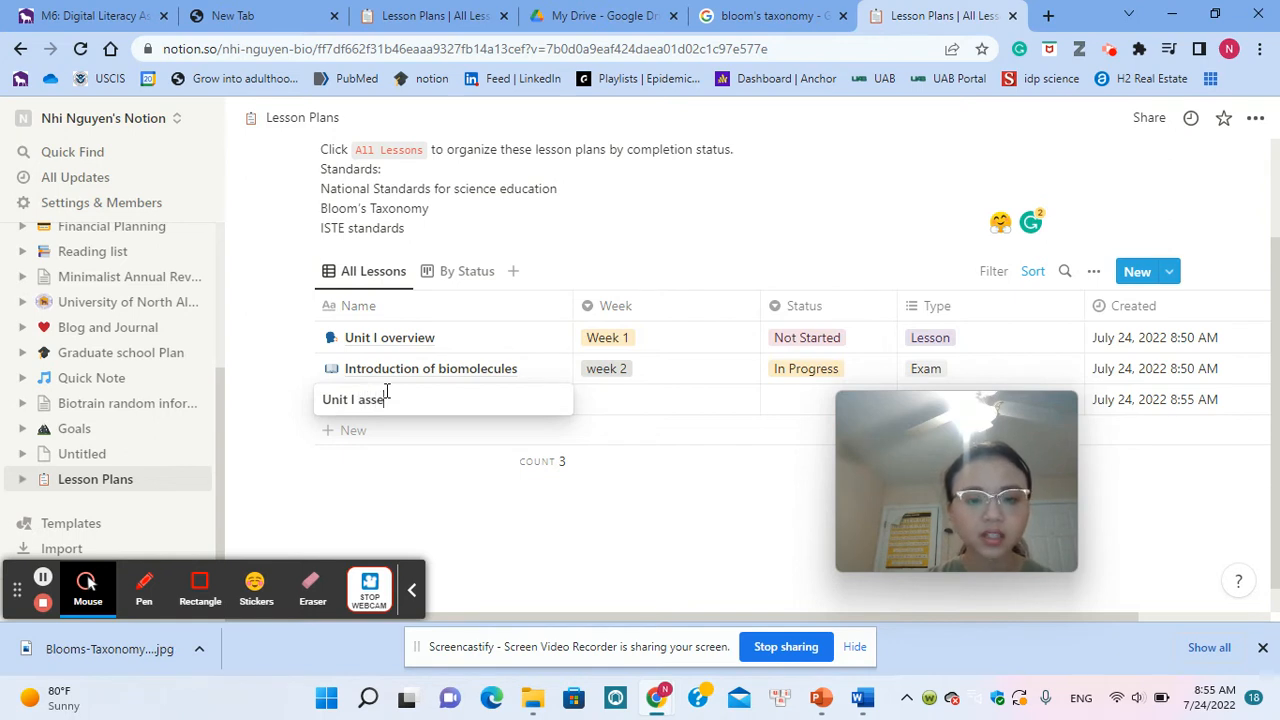
type("ssment")
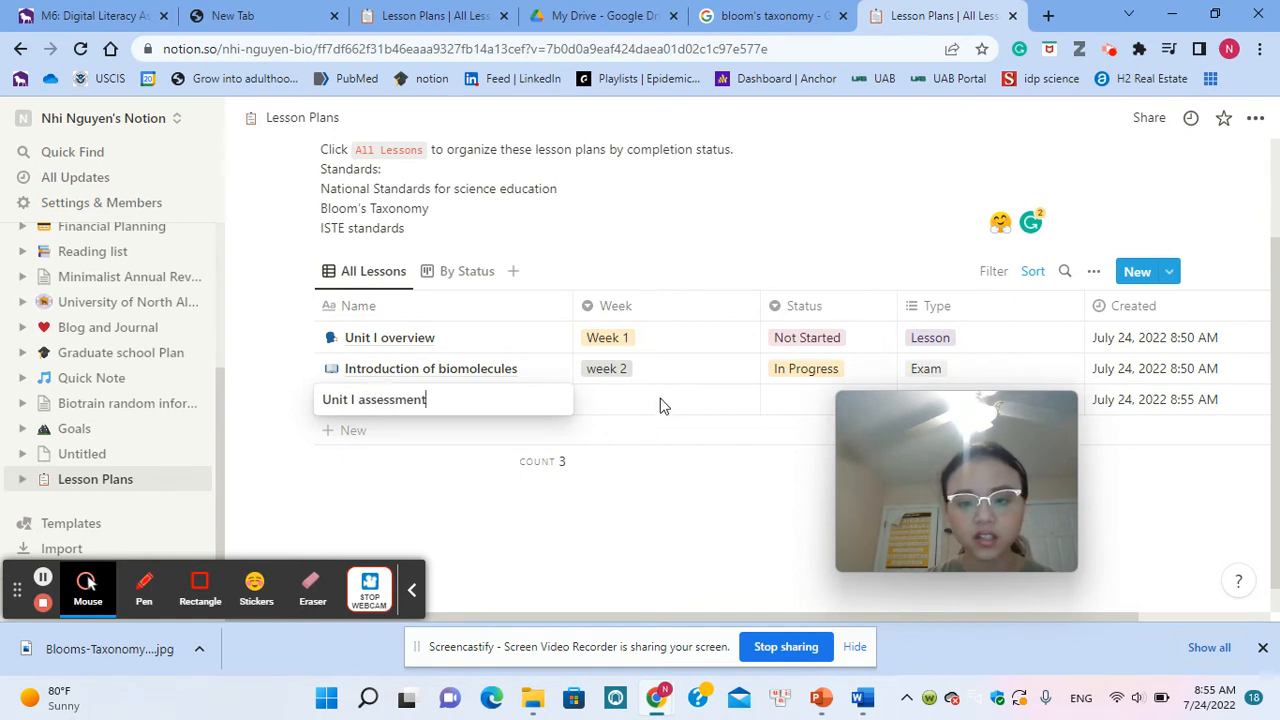
Step: Assign the existing "week 2" option to the Unit I assessment lesson
left_click(686, 397)
left_click(686, 396)
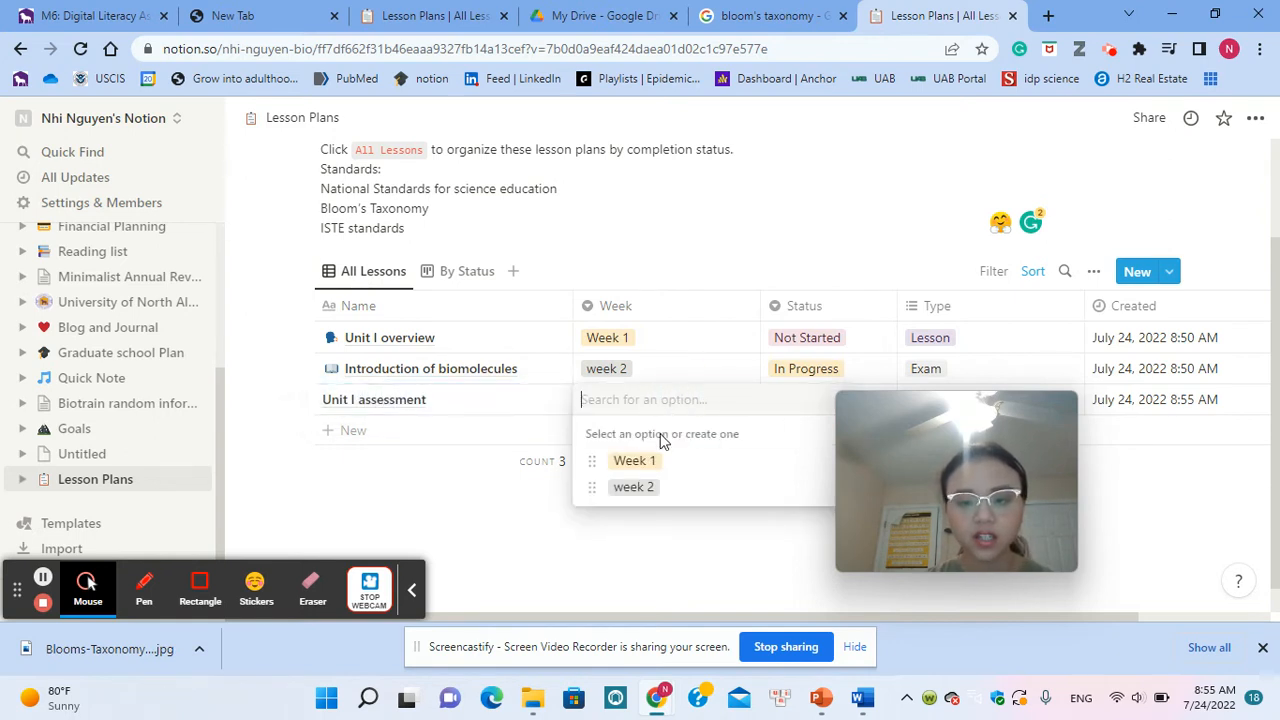
left_click(648, 494)
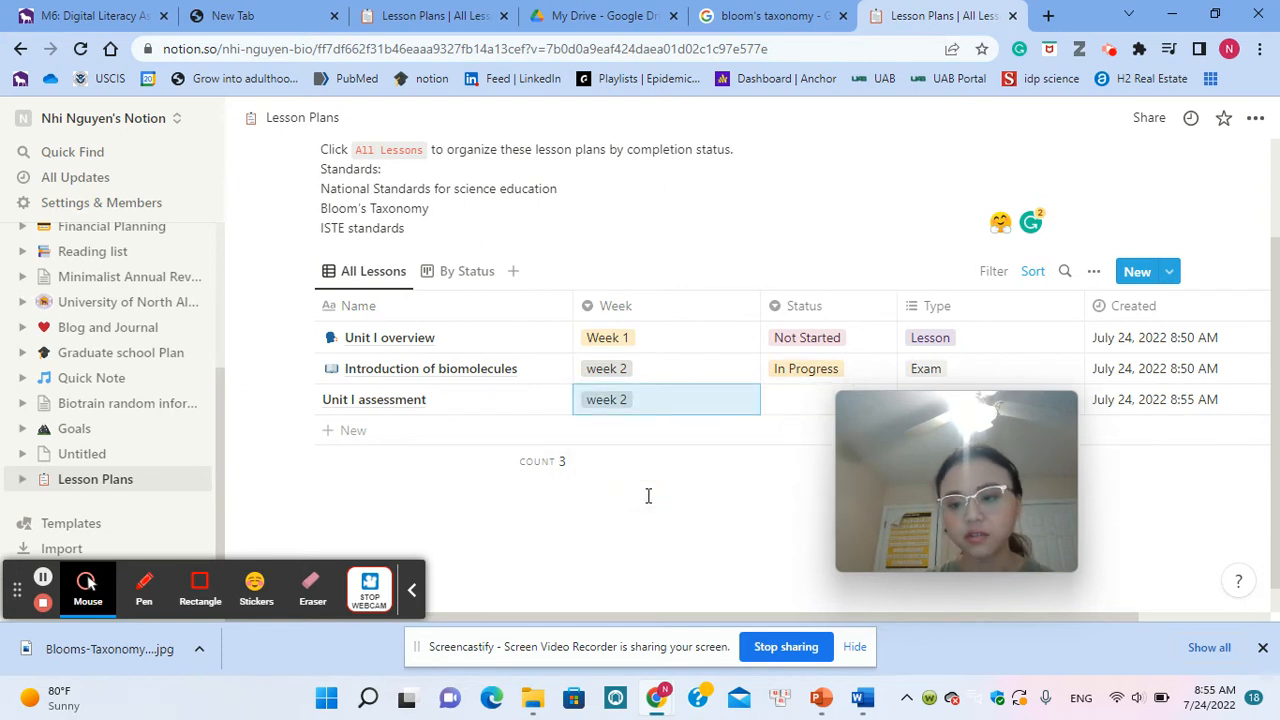
Step: Look through the Status options for the Unit I assessment lesson and close the list without choosing one
left_click(812, 410)
left_click_drag(961, 417, 533, 393)
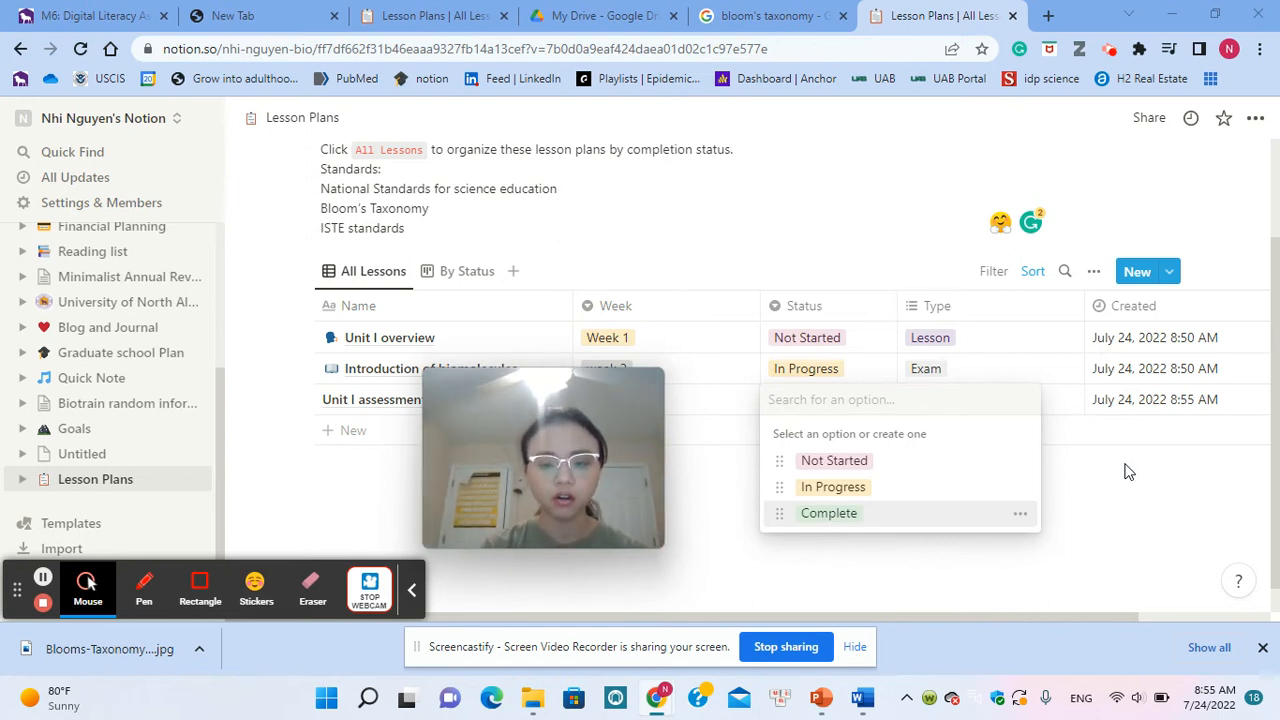
left_click(1107, 513)
Step: Create the Type options "review" and "project" and assign both to the Unit I assessment lesson
left_click(983, 405)
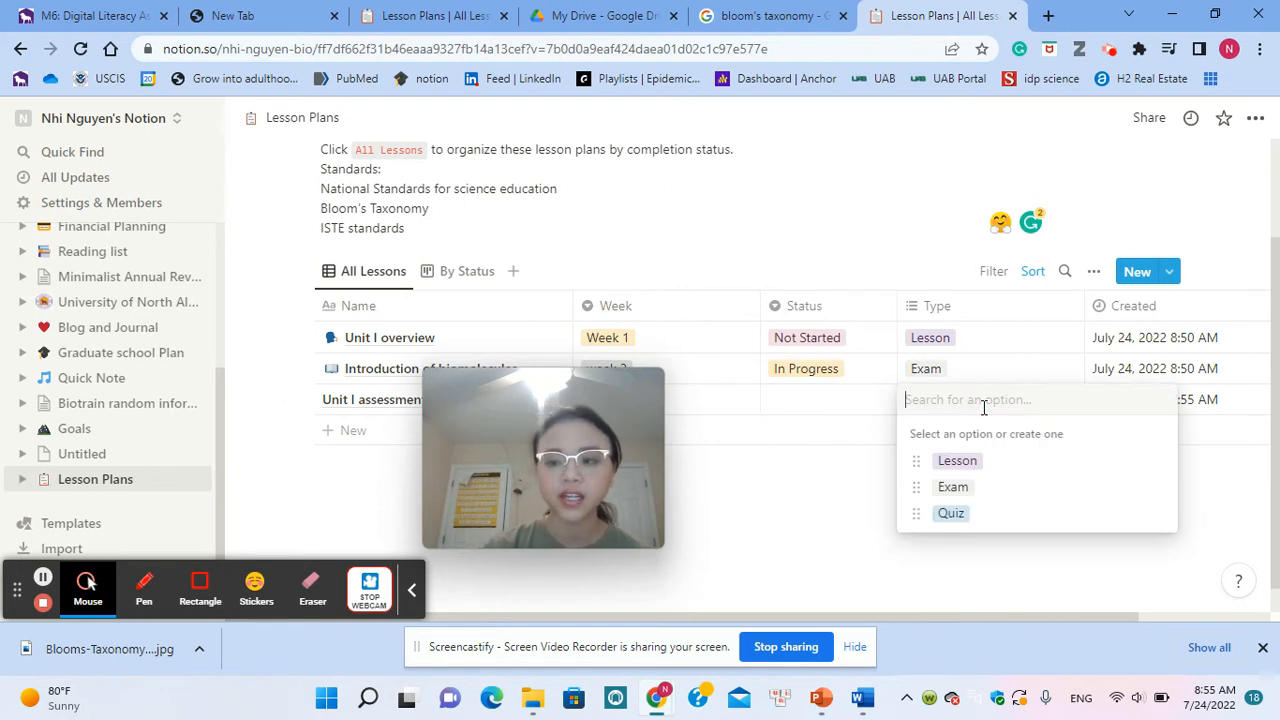
type("review")
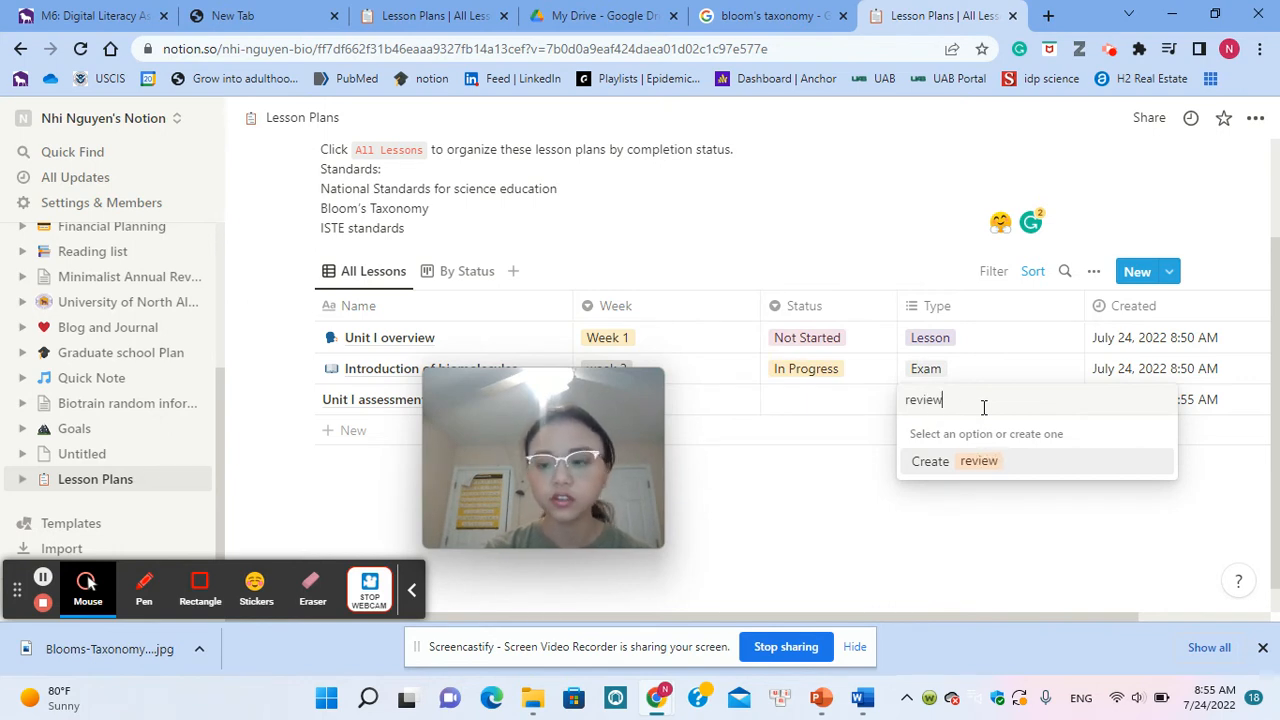
key("Return")
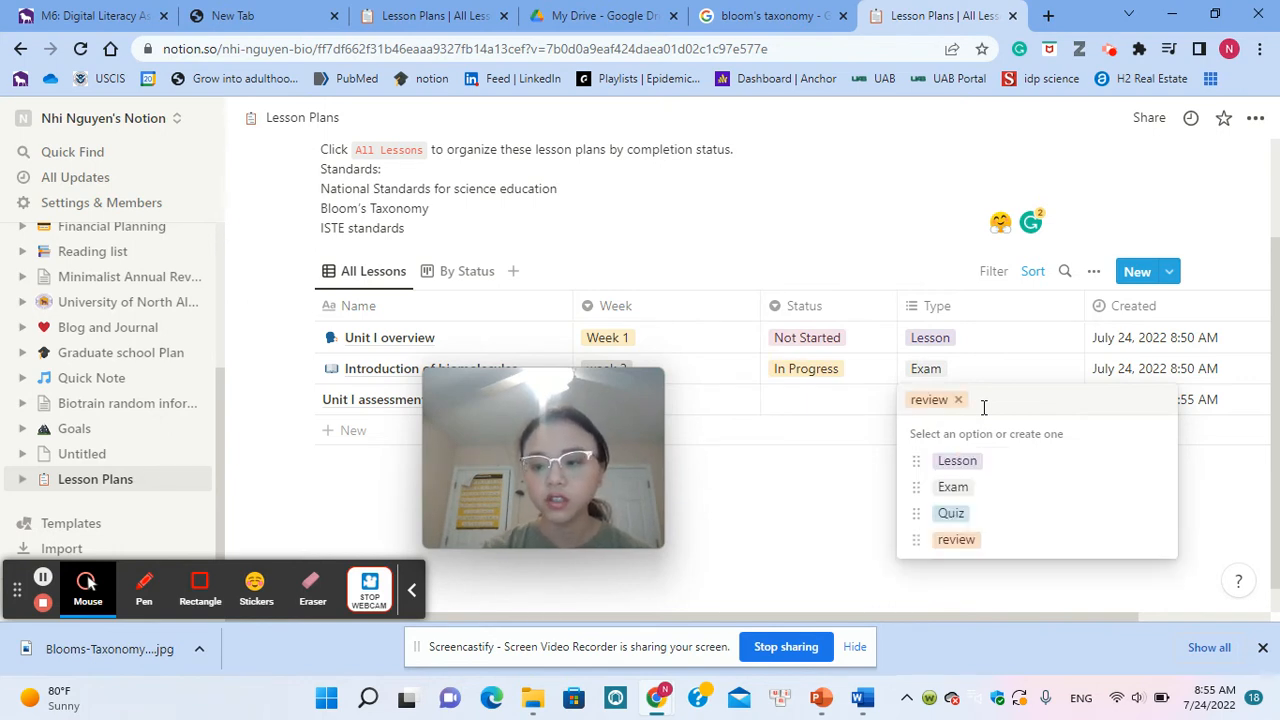
type("project")
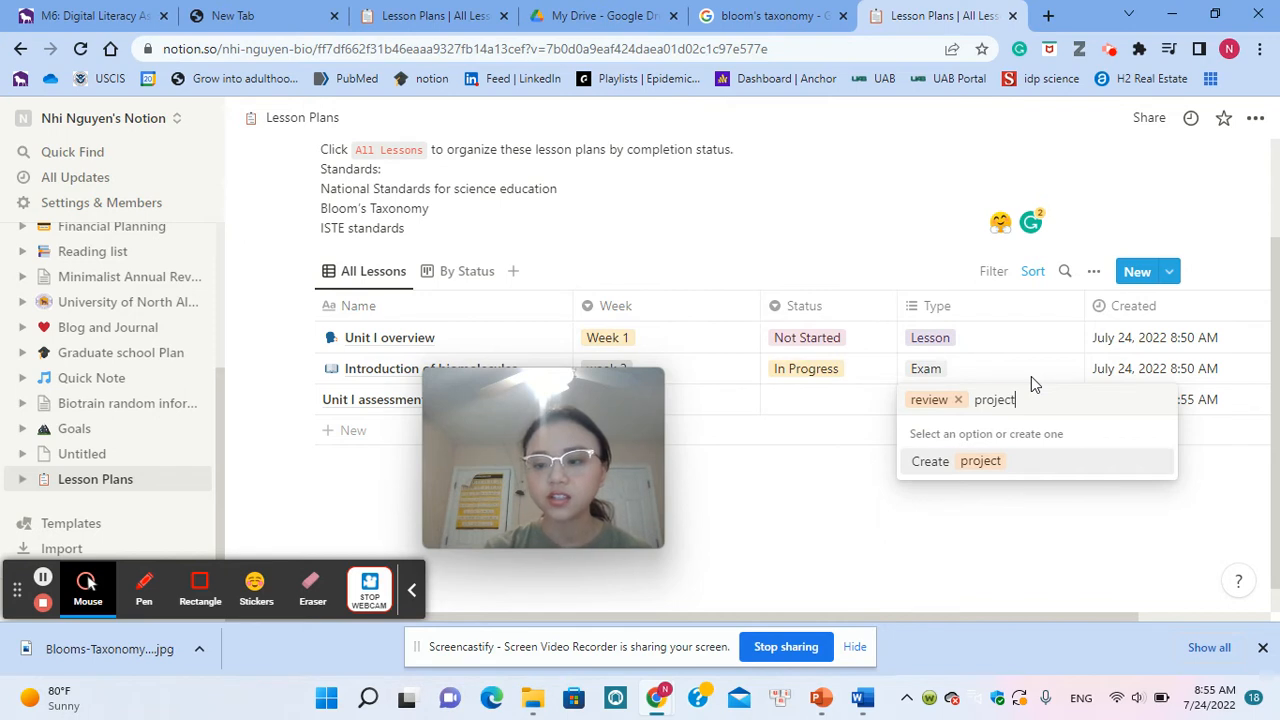
key("Return")
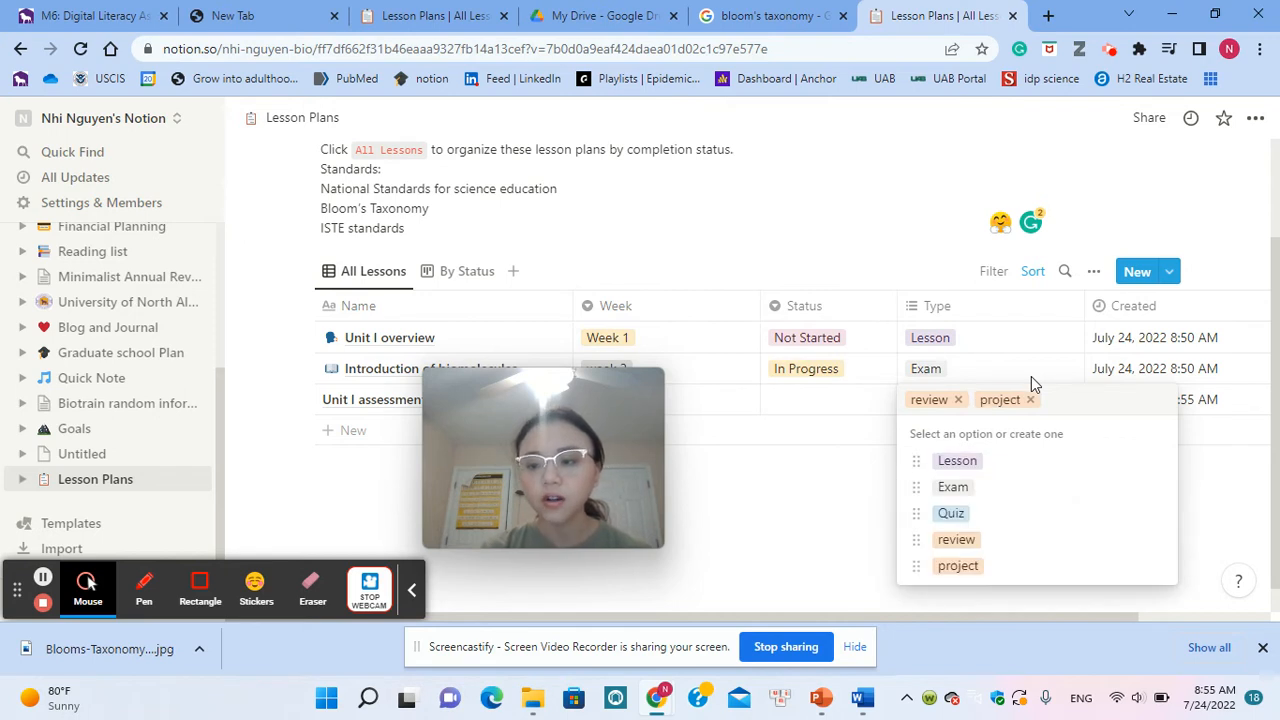
Step: Look through the column options of the Type property and close them without changing anything
left_click(957, 305)
left_click(957, 305)
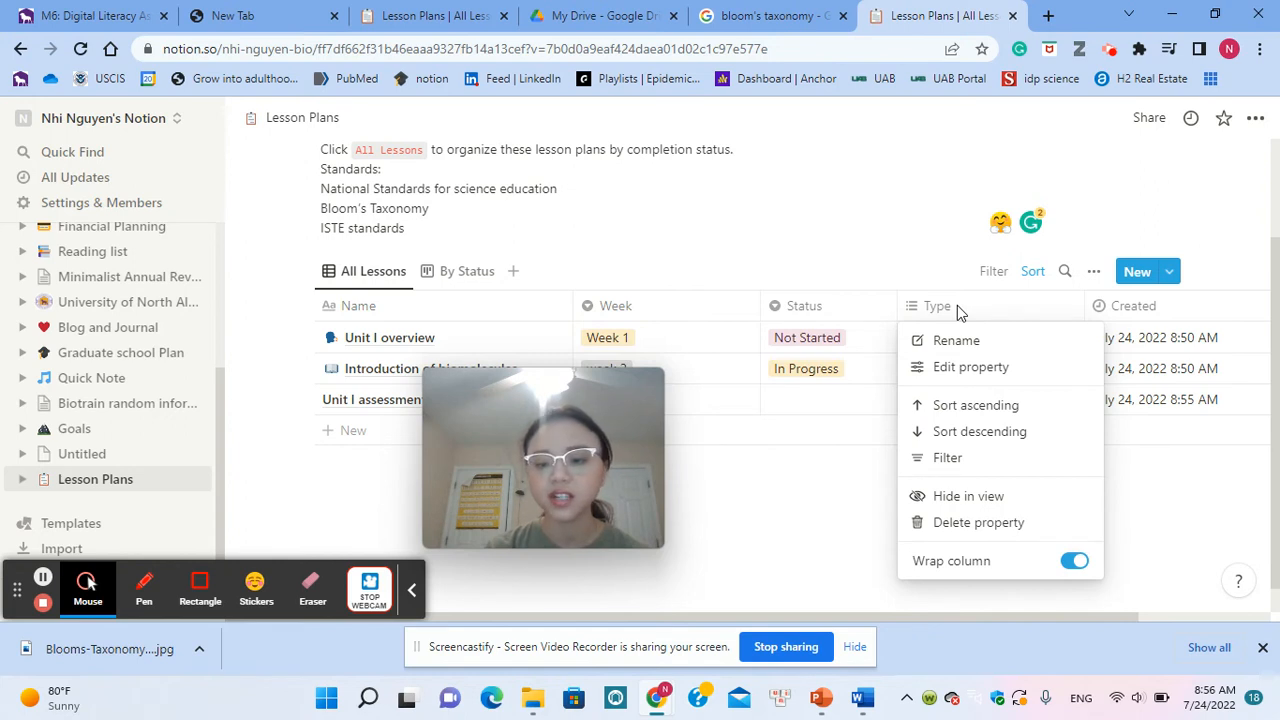
left_click(800, 572)
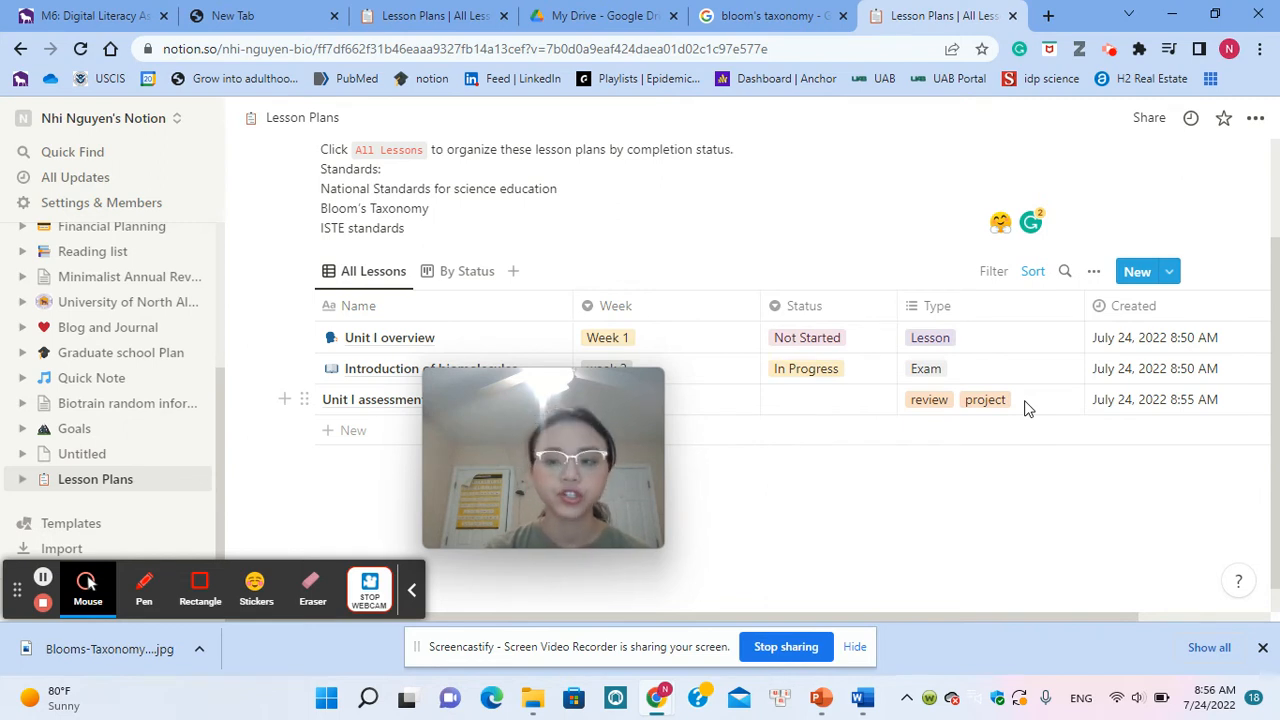
mouse_move(604, 390)
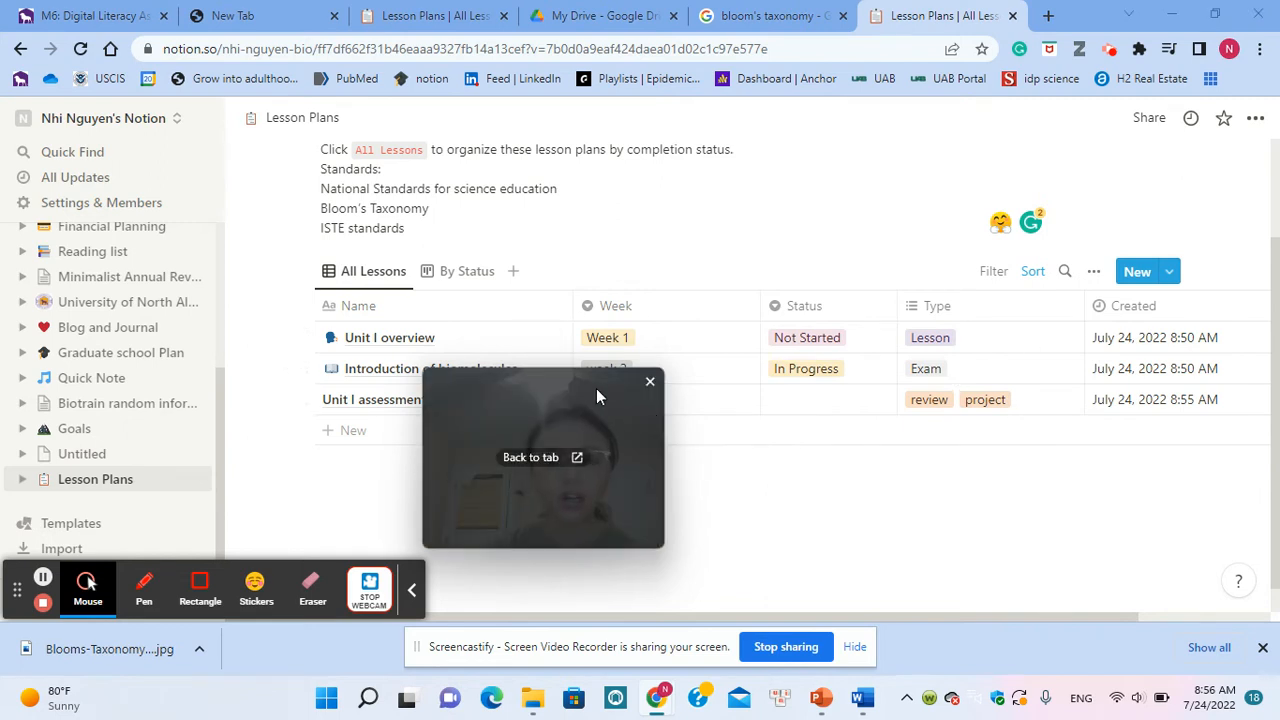
left_click_drag(597, 395, 732, 222)
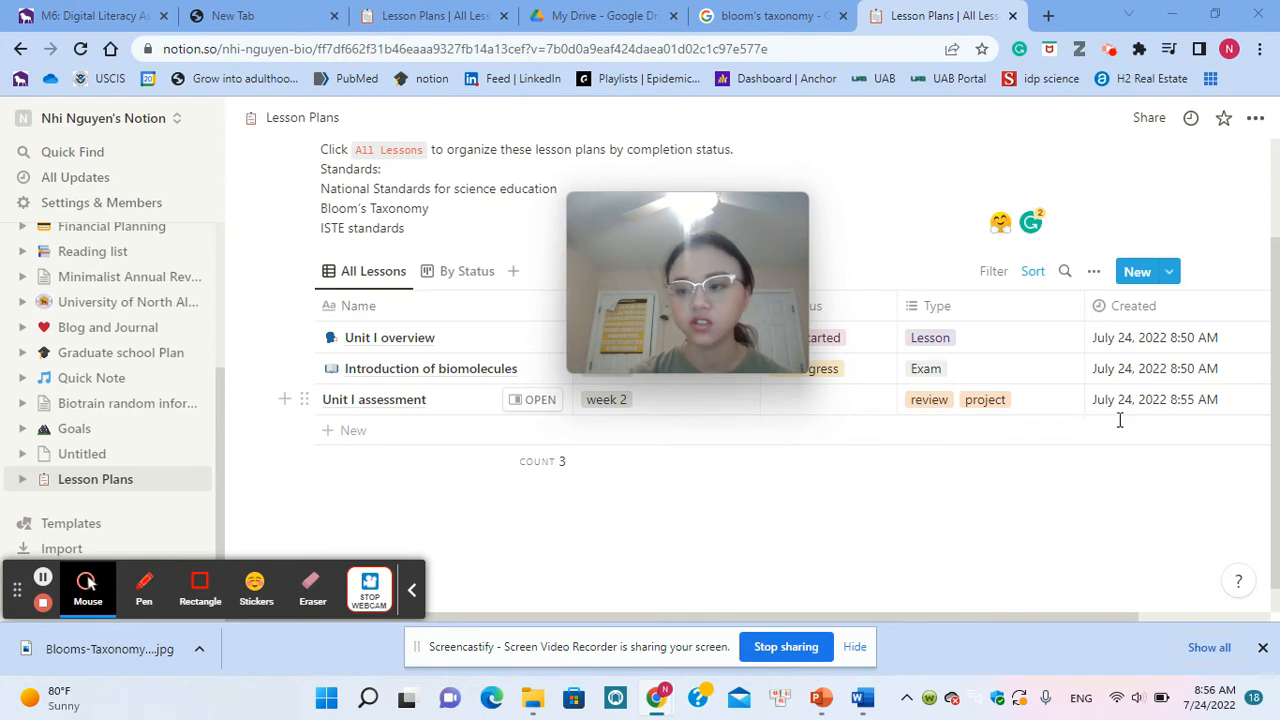
Step: Change the Created property's type to Last edited time and close its settings
scroll(1243, 471, "right", 3)
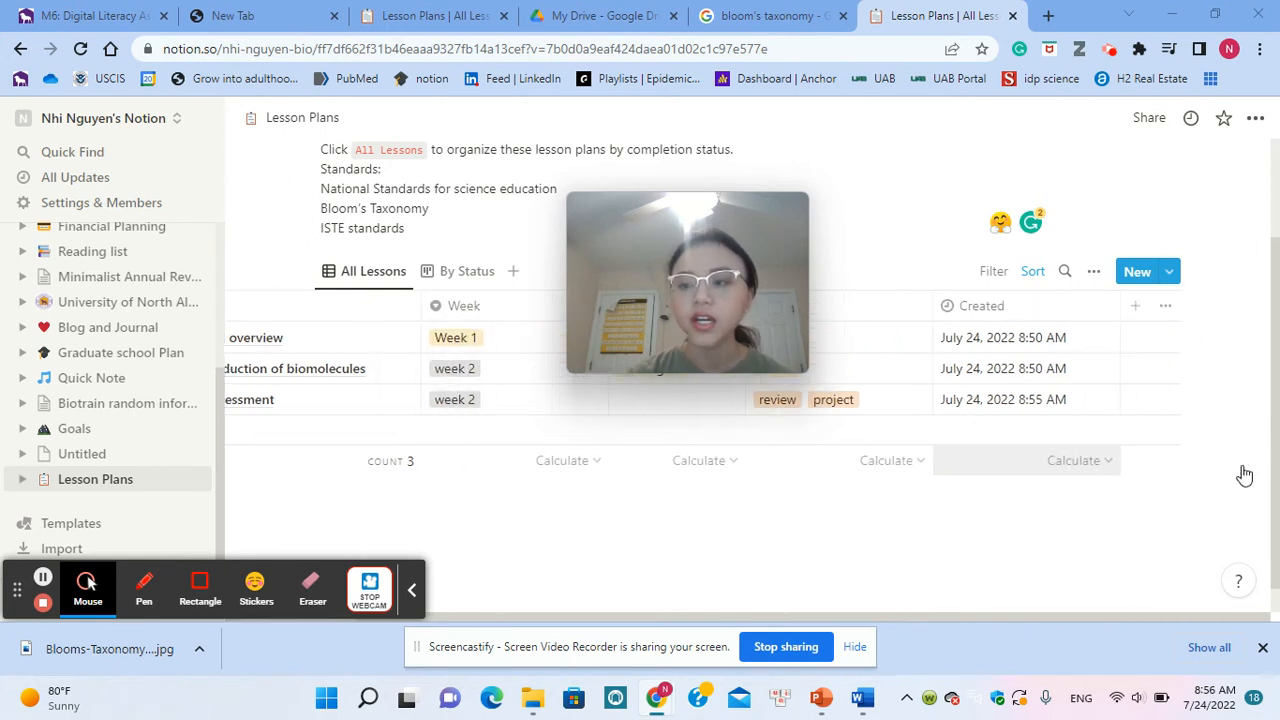
left_click(1018, 306)
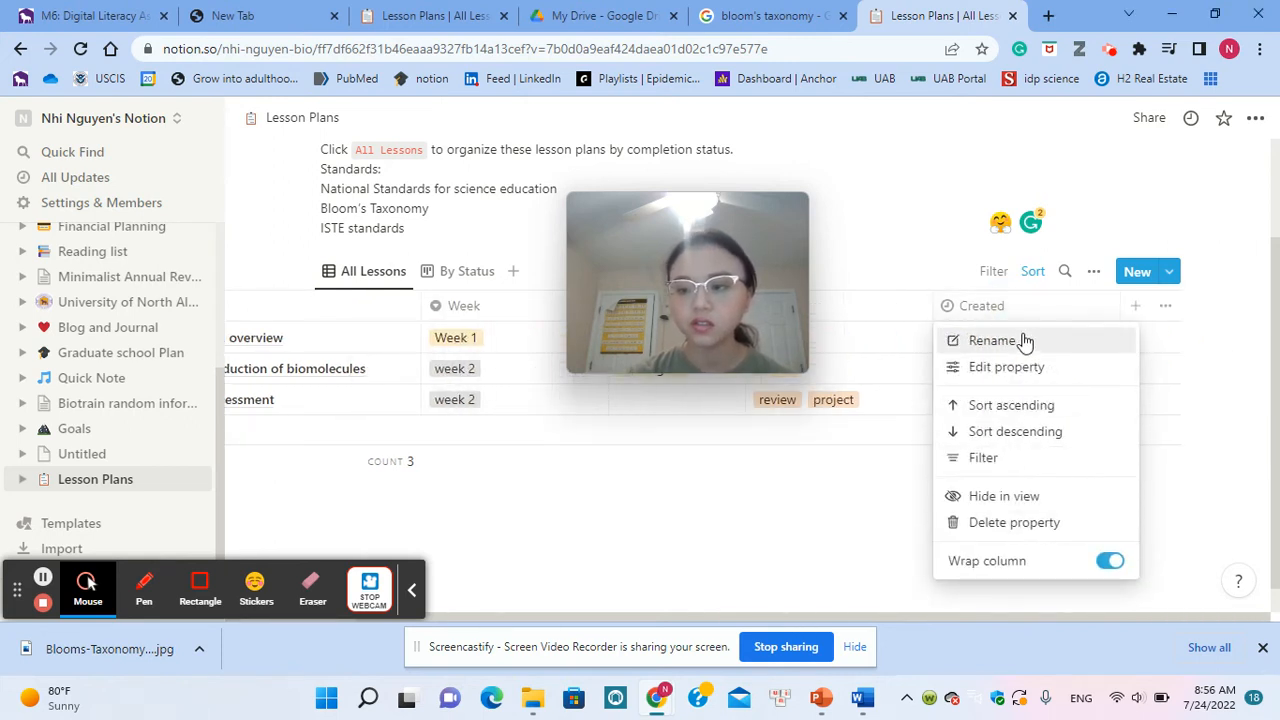
left_click(1010, 367)
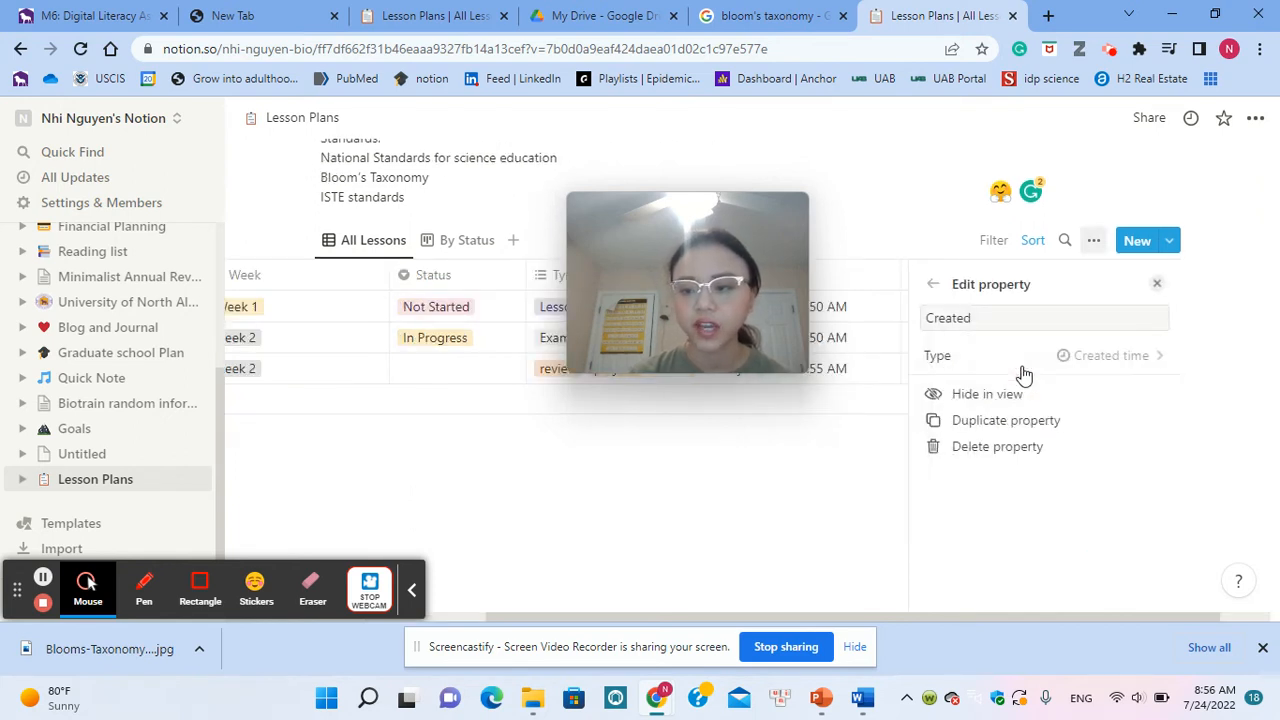
left_click(1108, 360)
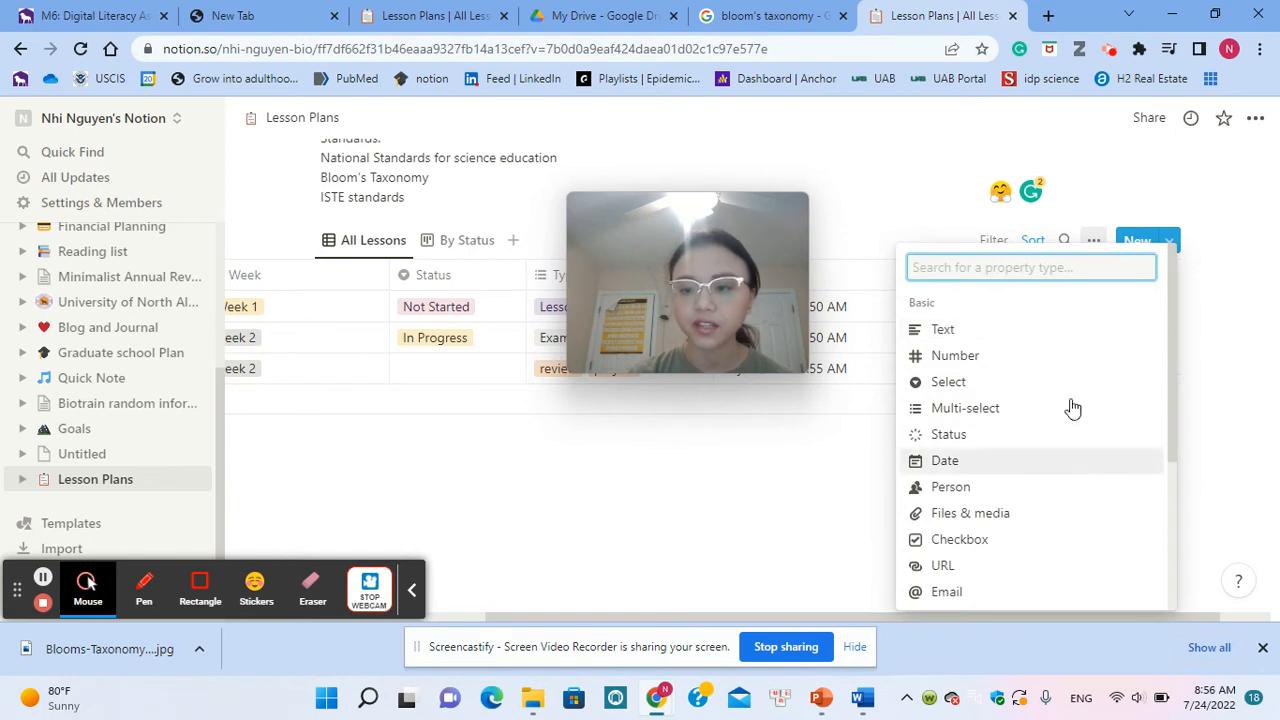
scroll(1016, 462, "down", 3)
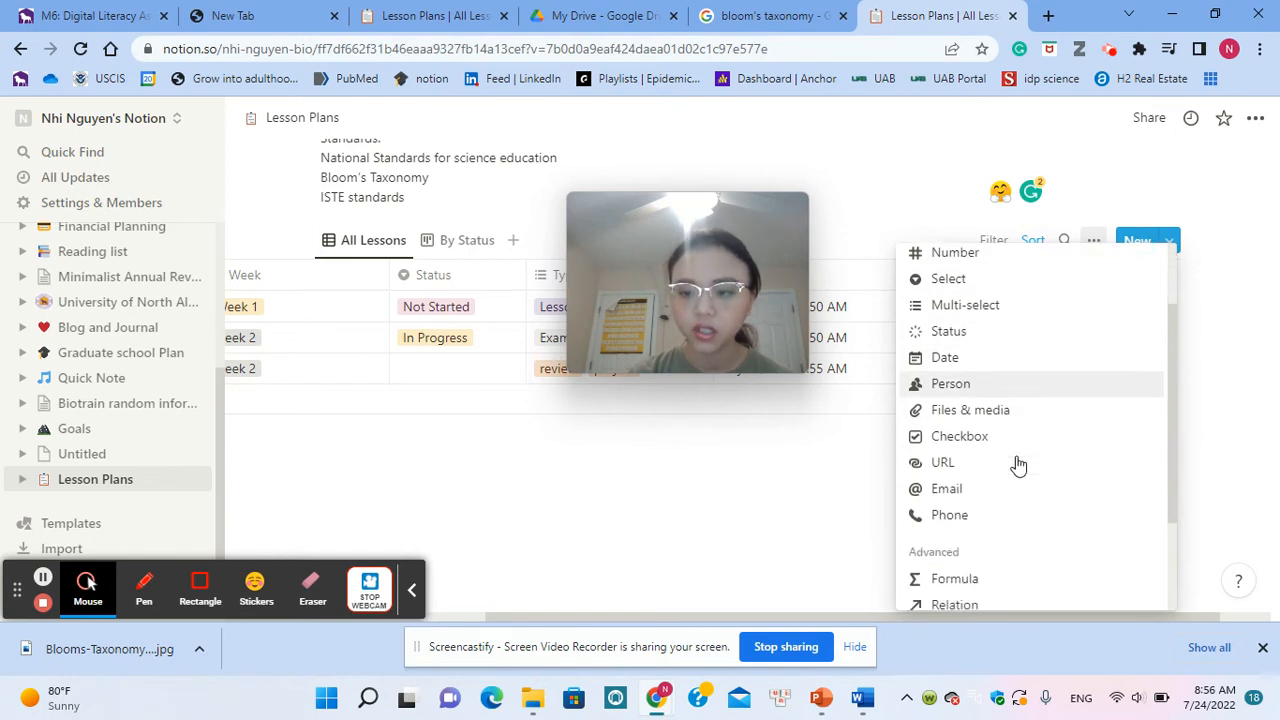
scroll(1016, 460, "down", 2)
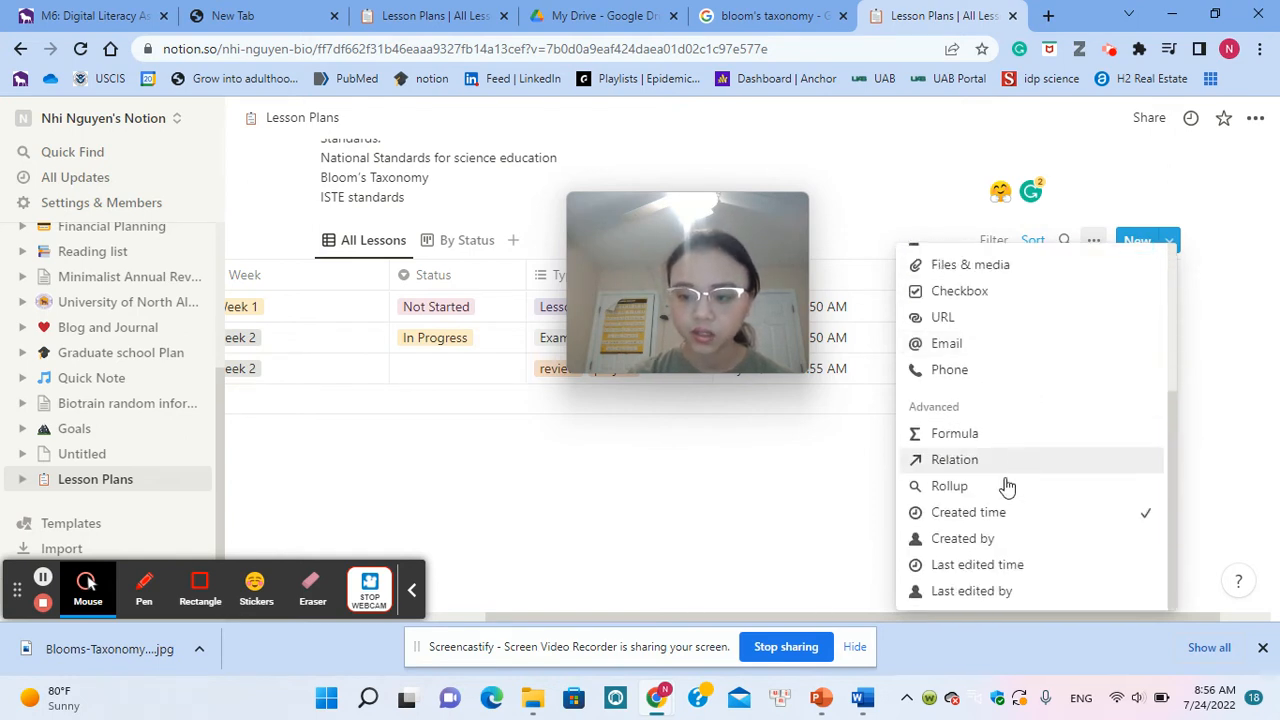
left_click(975, 566)
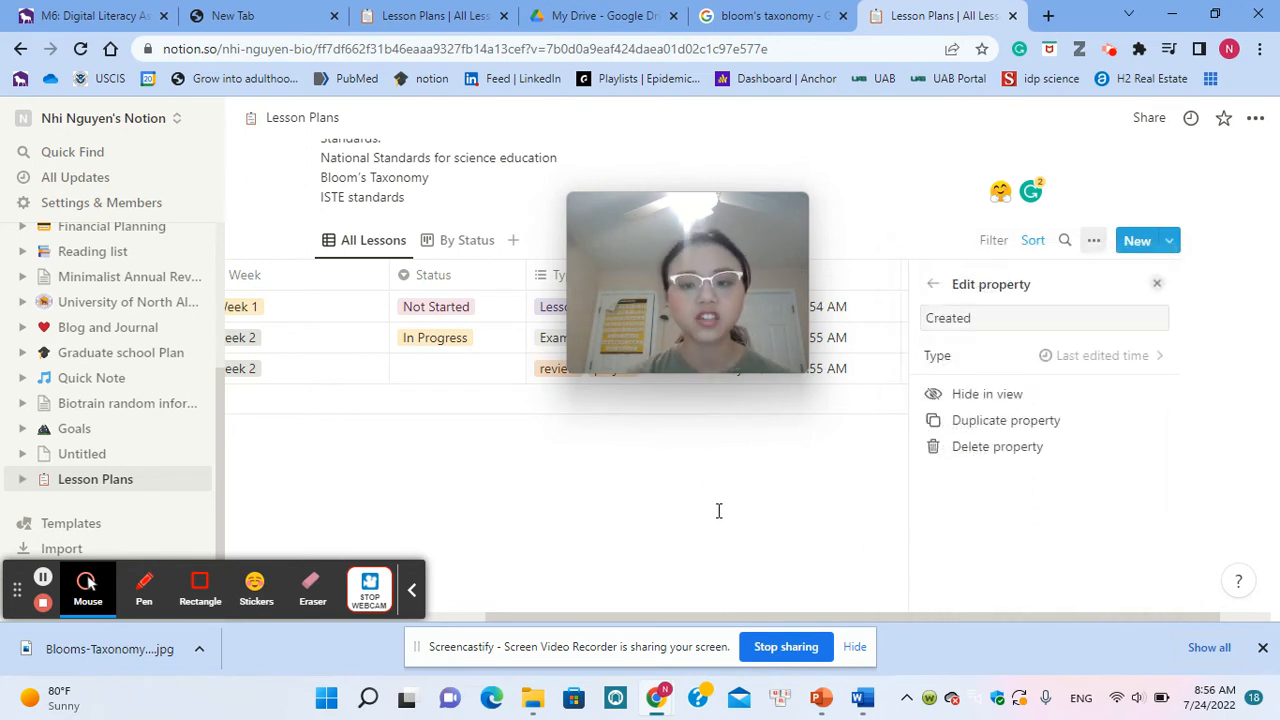
left_click(706, 597)
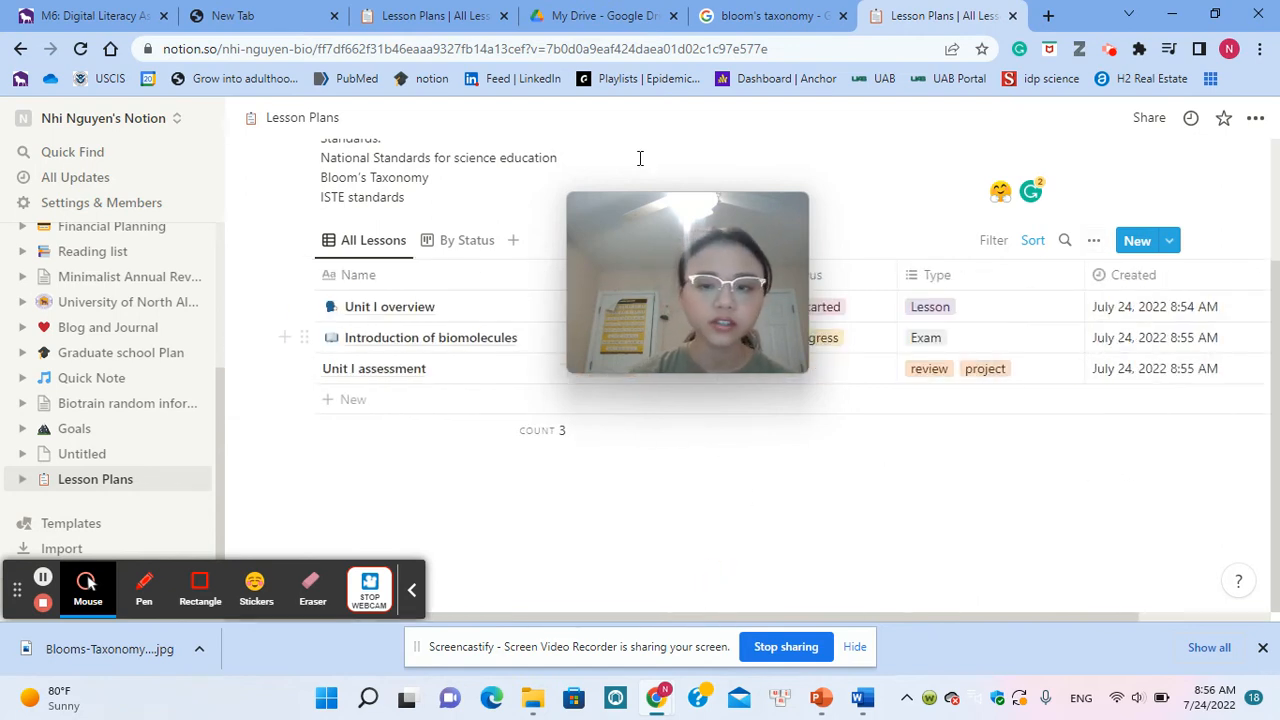
Step: Open the Unit I overview lesson beside the table and examine its properties, template tip and Learning Objectives questions
left_click_drag(691, 243, 900, 427)
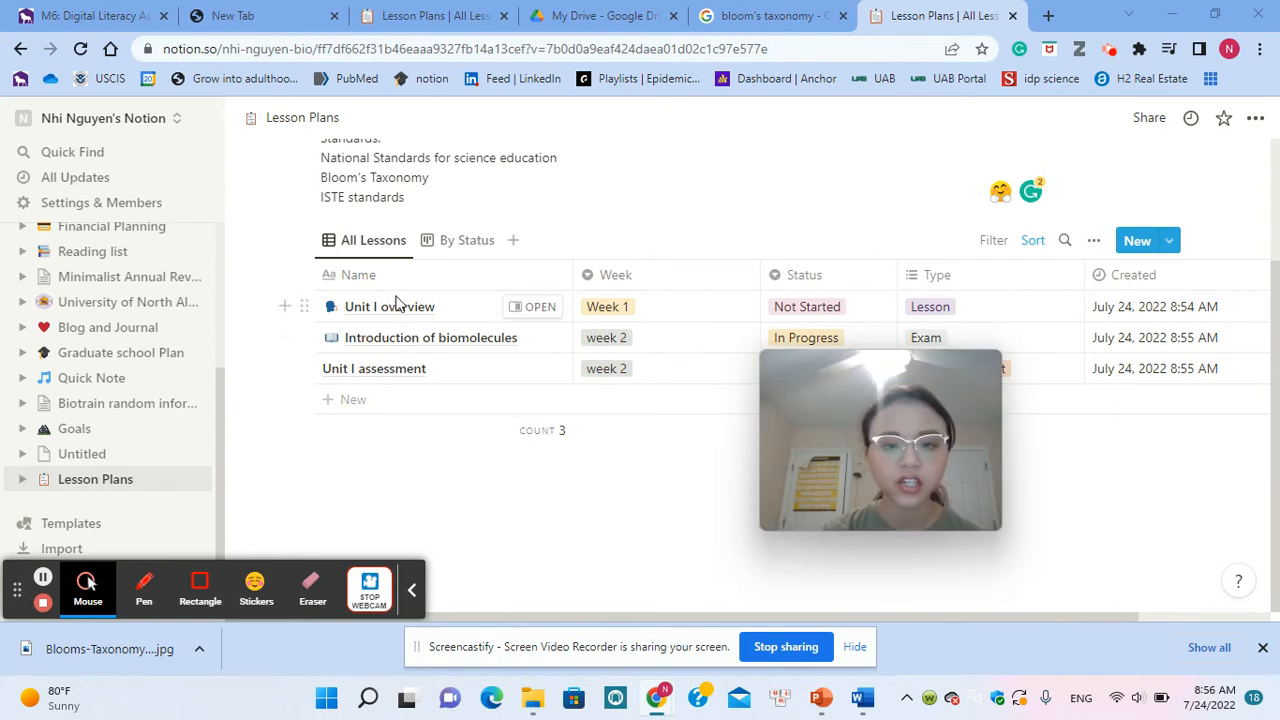
left_click(535, 309)
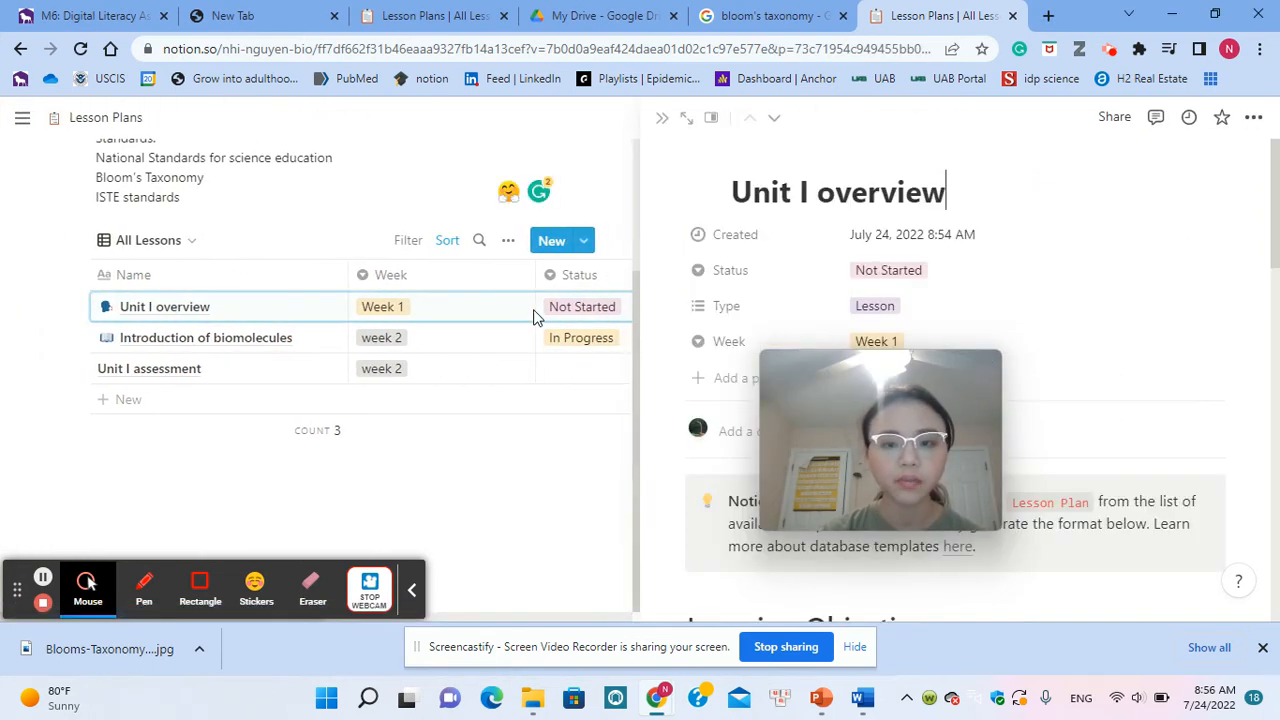
left_click_drag(946, 402, 520, 158)
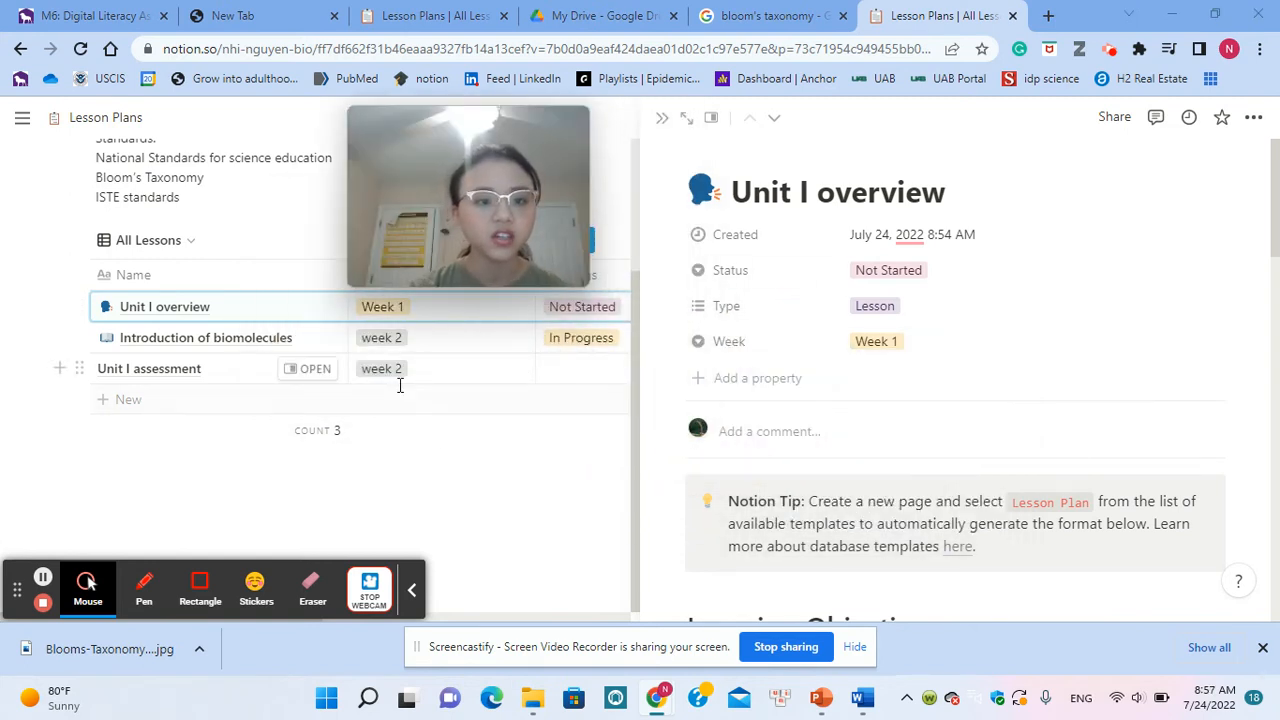
scroll(400, 385, "up", 2)
scroll(266, 360, "down", 2)
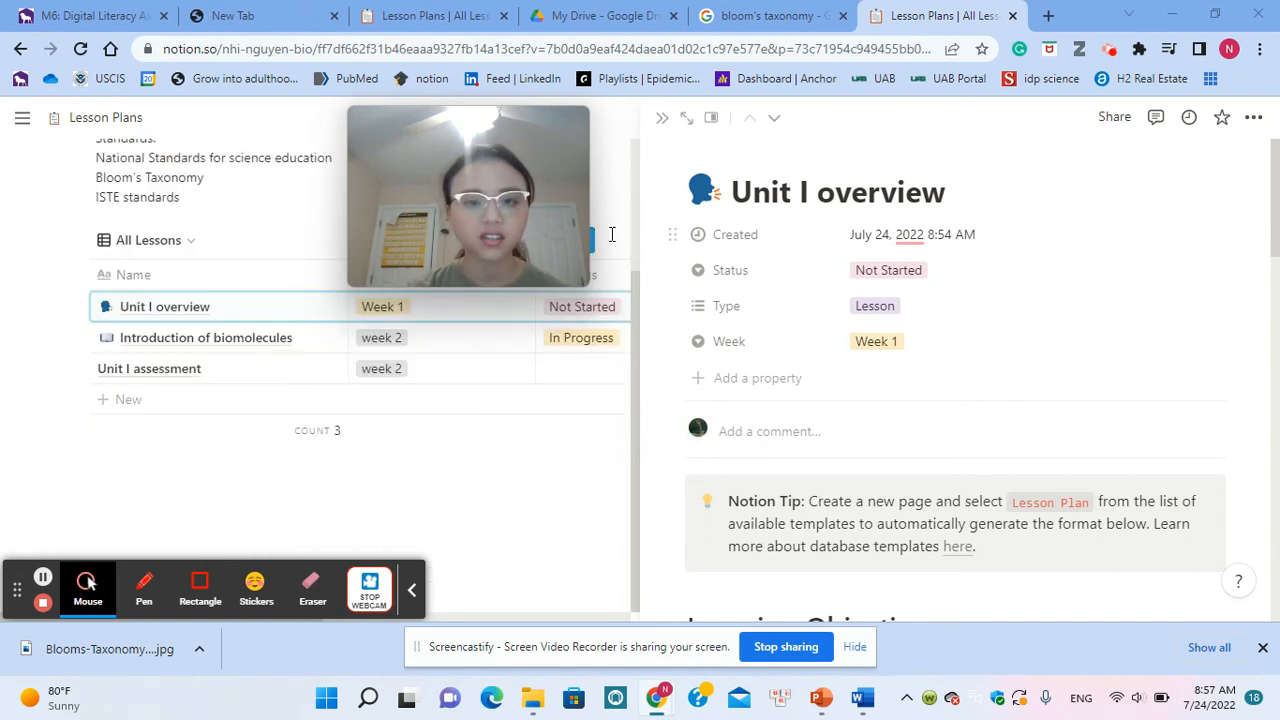
scroll(1023, 363, "down", 3)
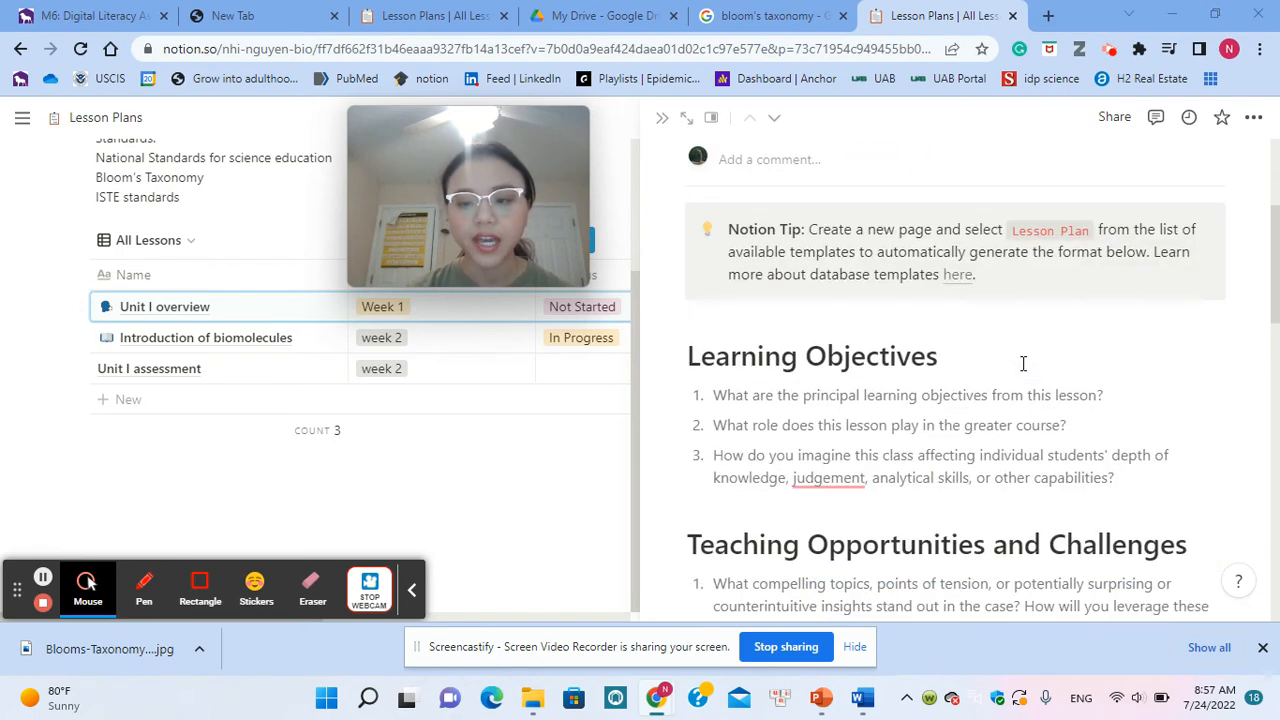
scroll(1023, 363, "up", 2)
scroll(1023, 363, "down", 3)
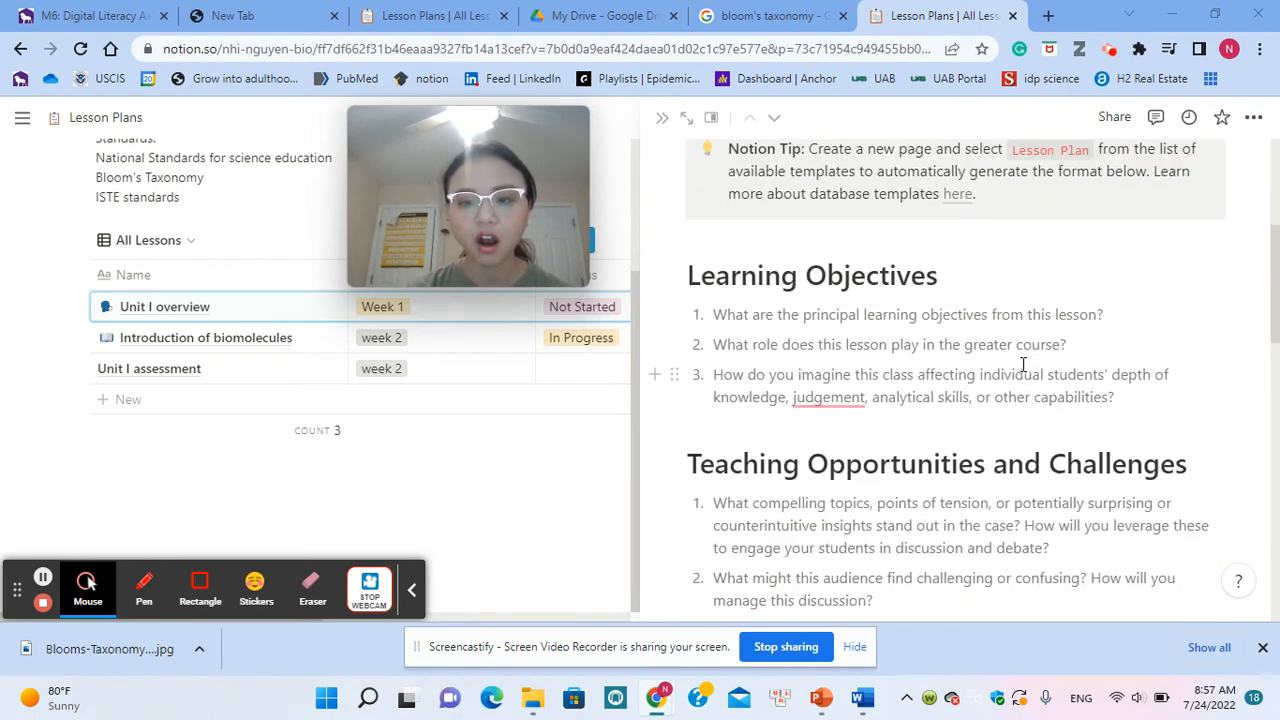
scroll(1023, 363, "down", 2)
scroll(1023, 363, "up", 6)
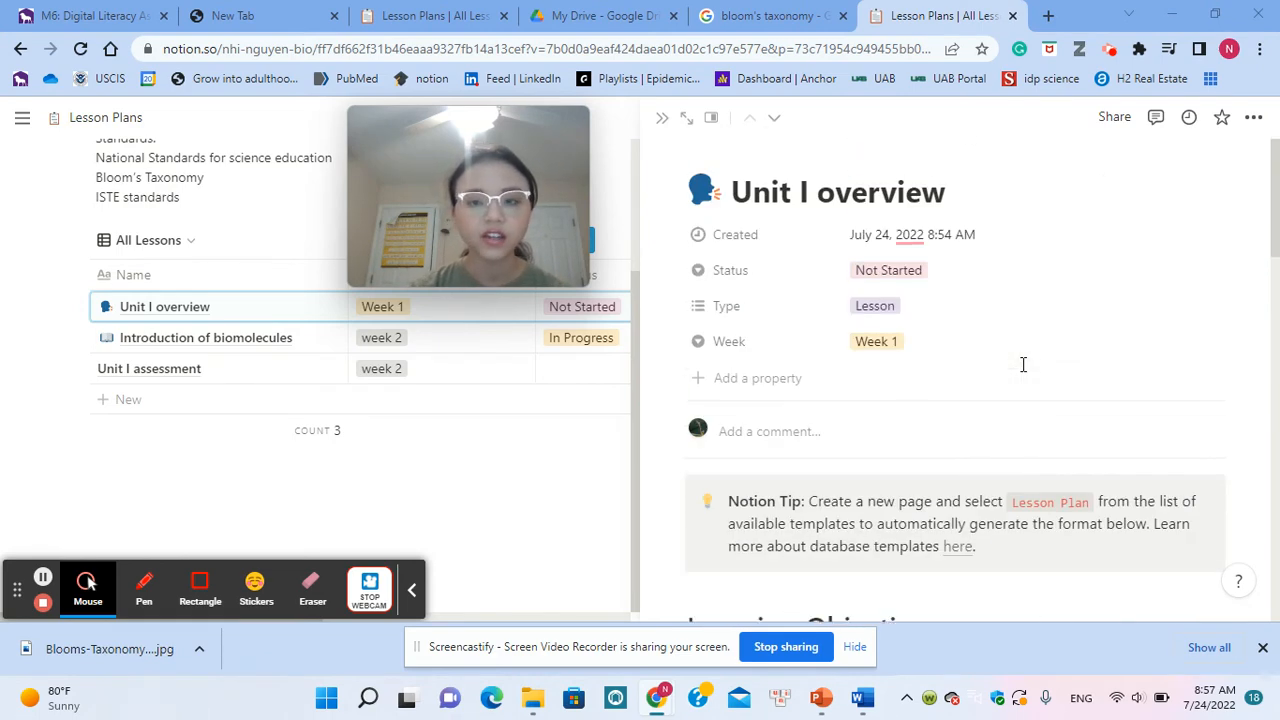
scroll(300, 349, "up", 2)
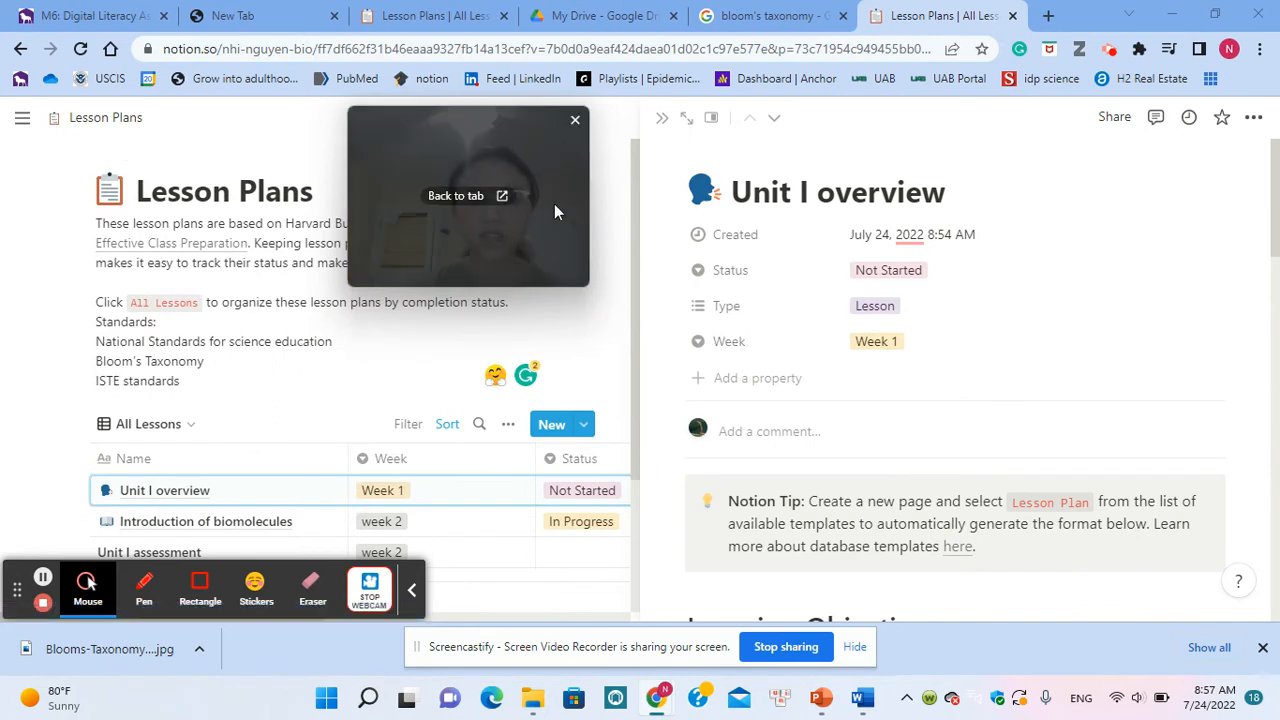
Step: Read the Lesson Plans description, then review the Unit I overview sections from Learning Objectives through Class Design to Closing
left_click_drag(553, 204, 529, 403)
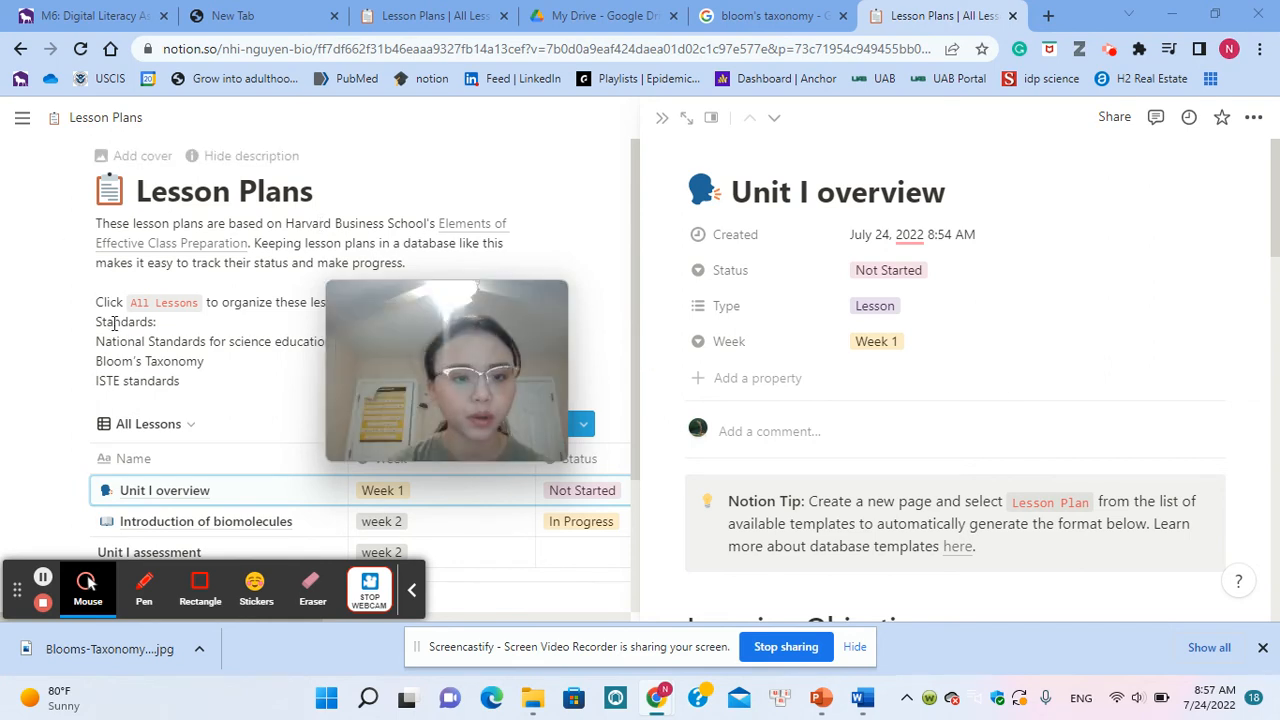
mouse_move(213, 252)
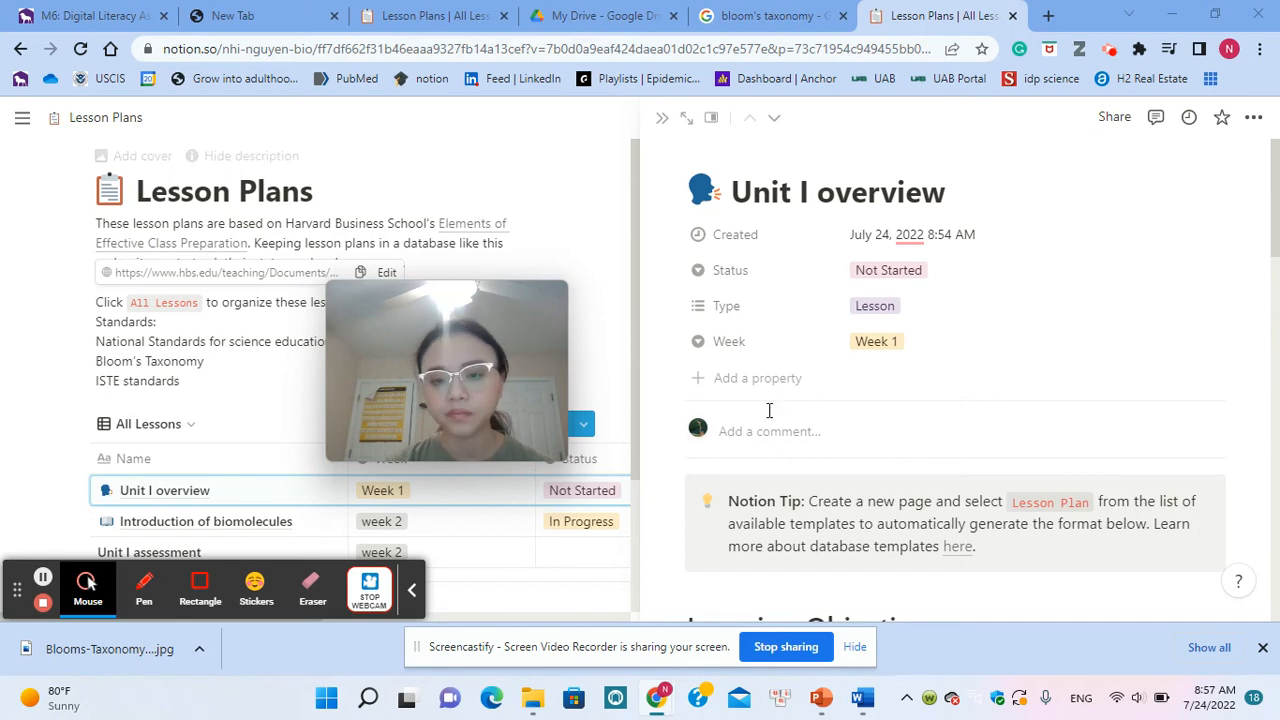
scroll(780, 423, "down", 5)
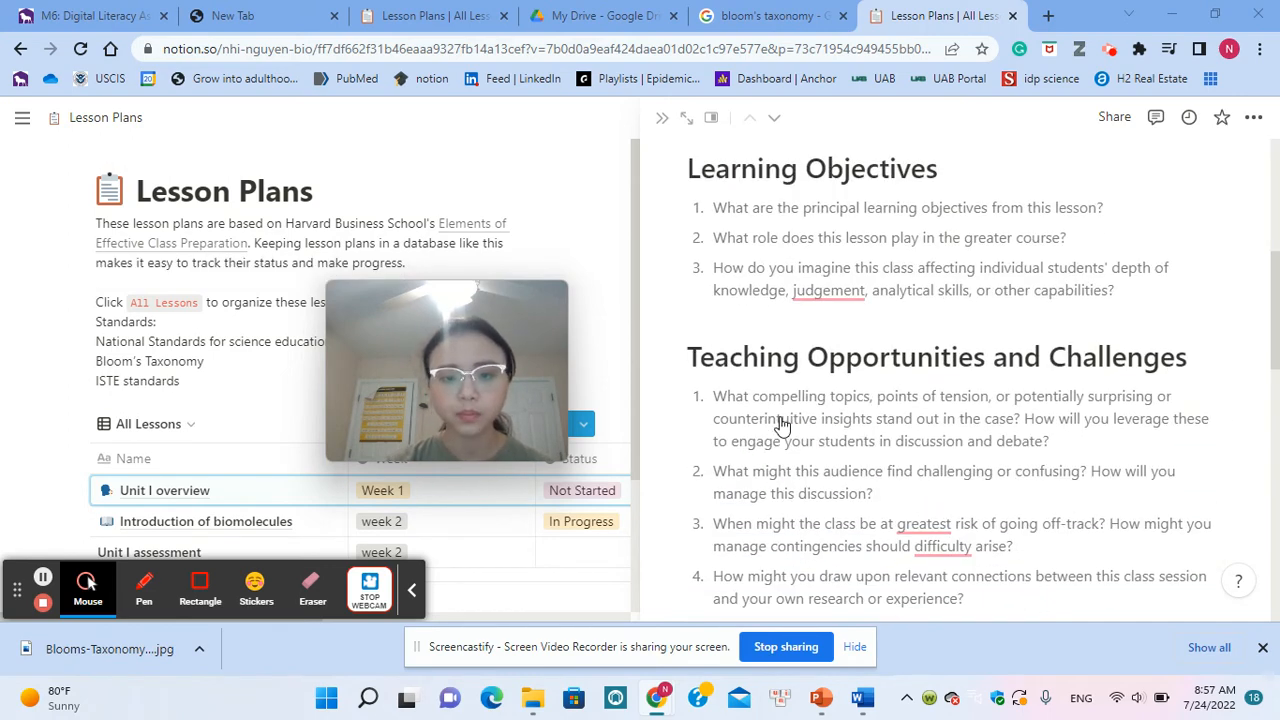
scroll(783, 425, "down", 9)
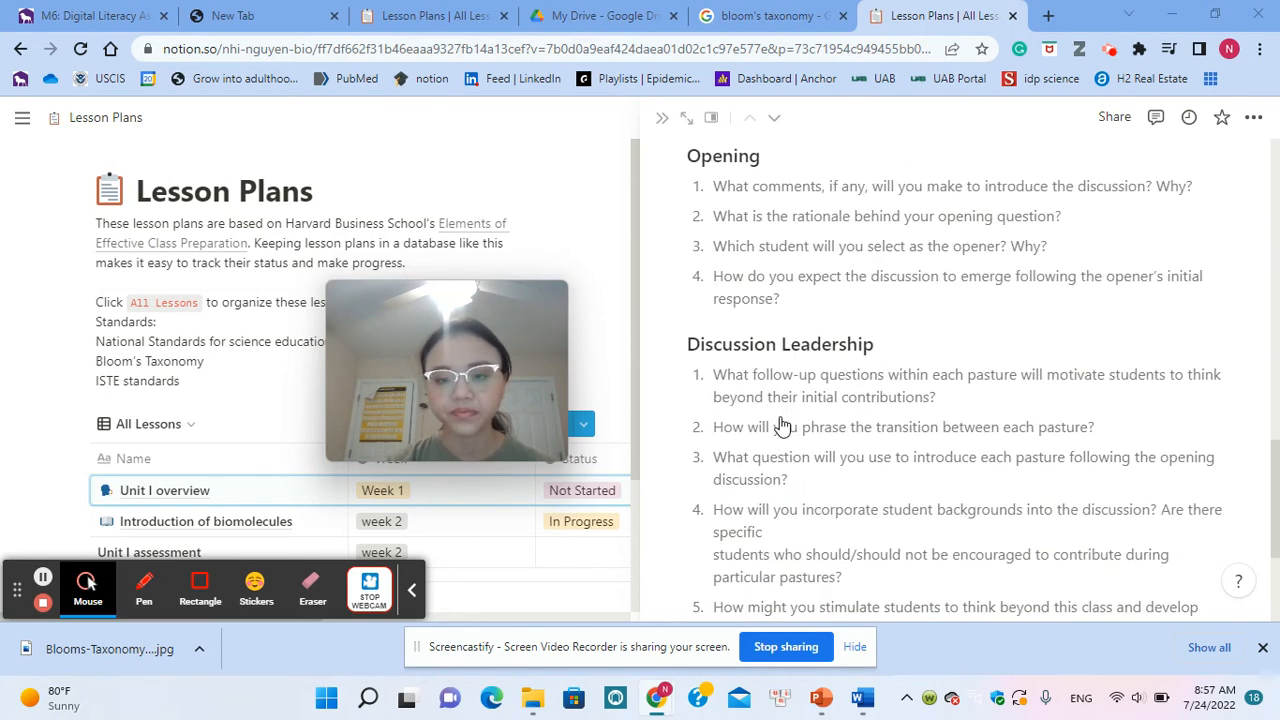
scroll(783, 425, "down", 3)
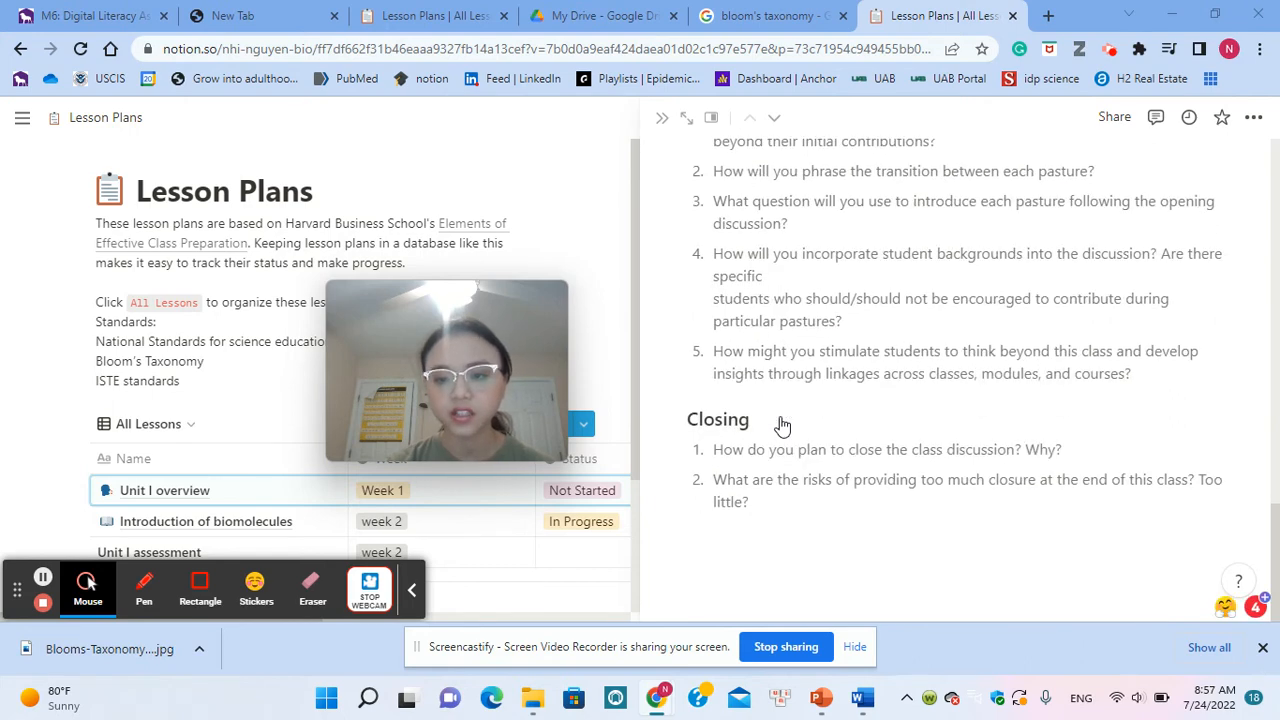
scroll(783, 425, "up", 10)
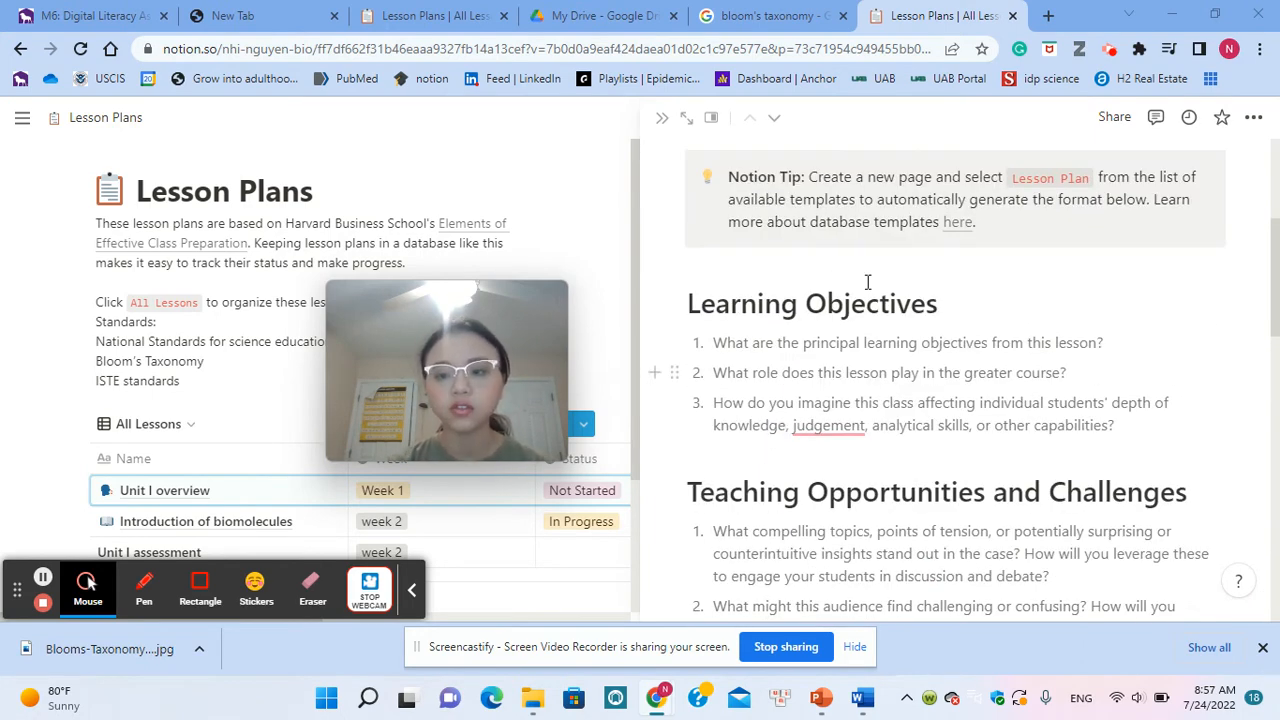
scroll(941, 451, "down", 2)
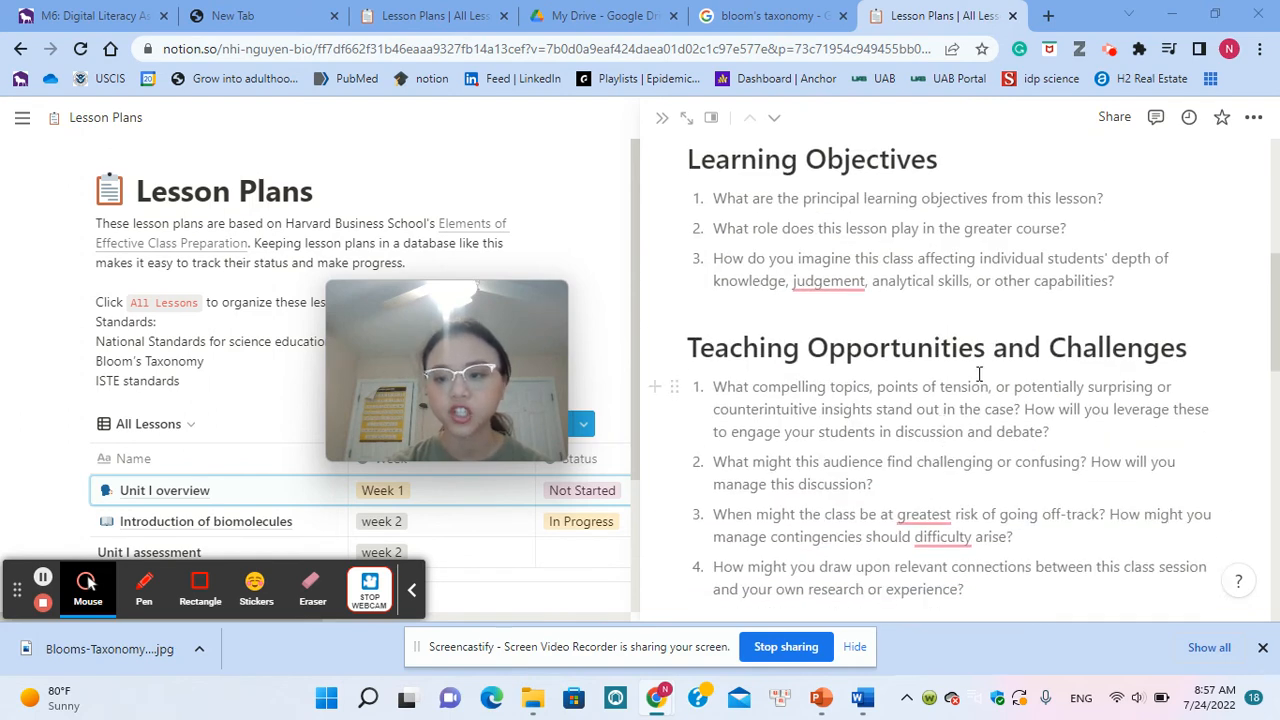
scroll(993, 389, "down", 3)
scroll(825, 451, "down", 5)
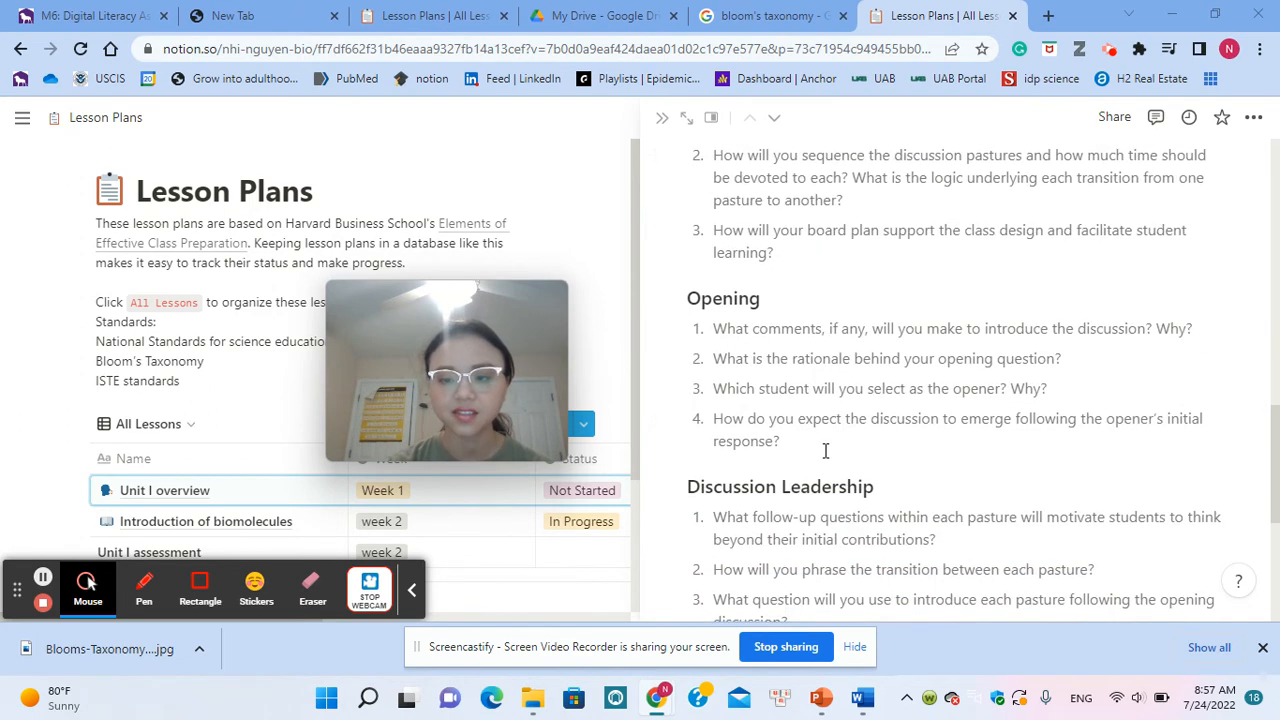
scroll(137, 472, "down", 2)
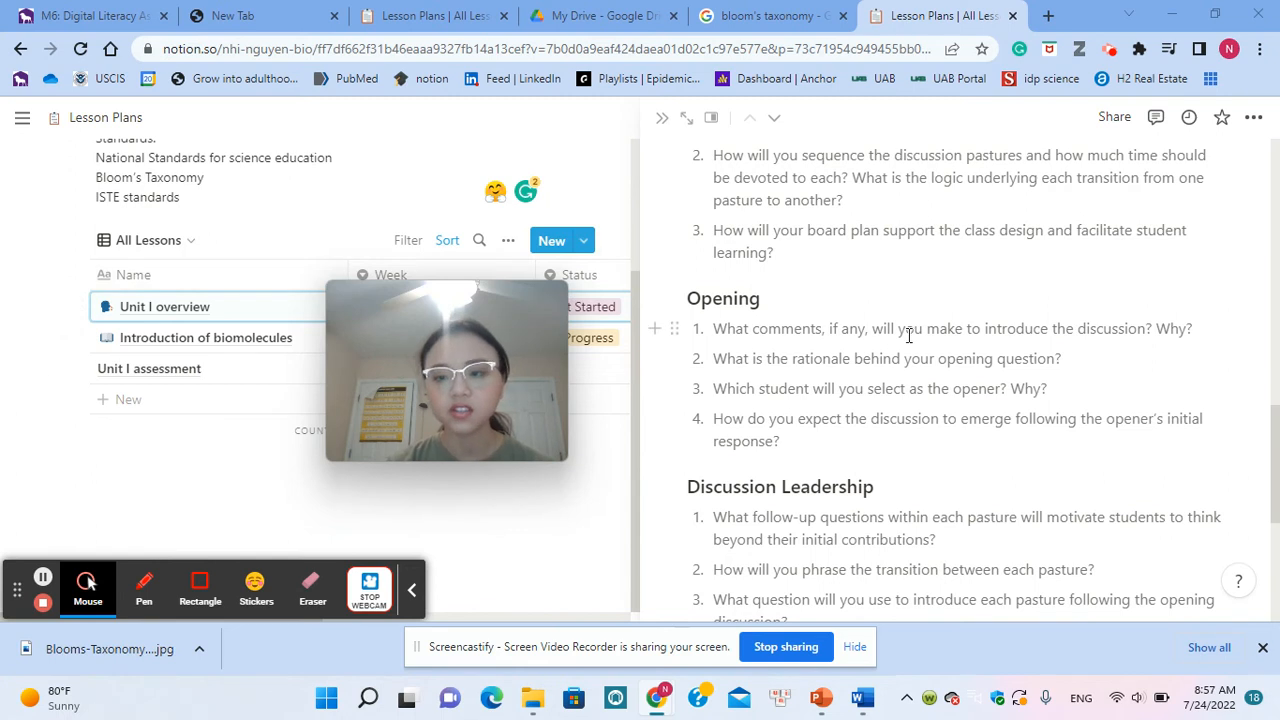
scroll(908, 336, "up", 2)
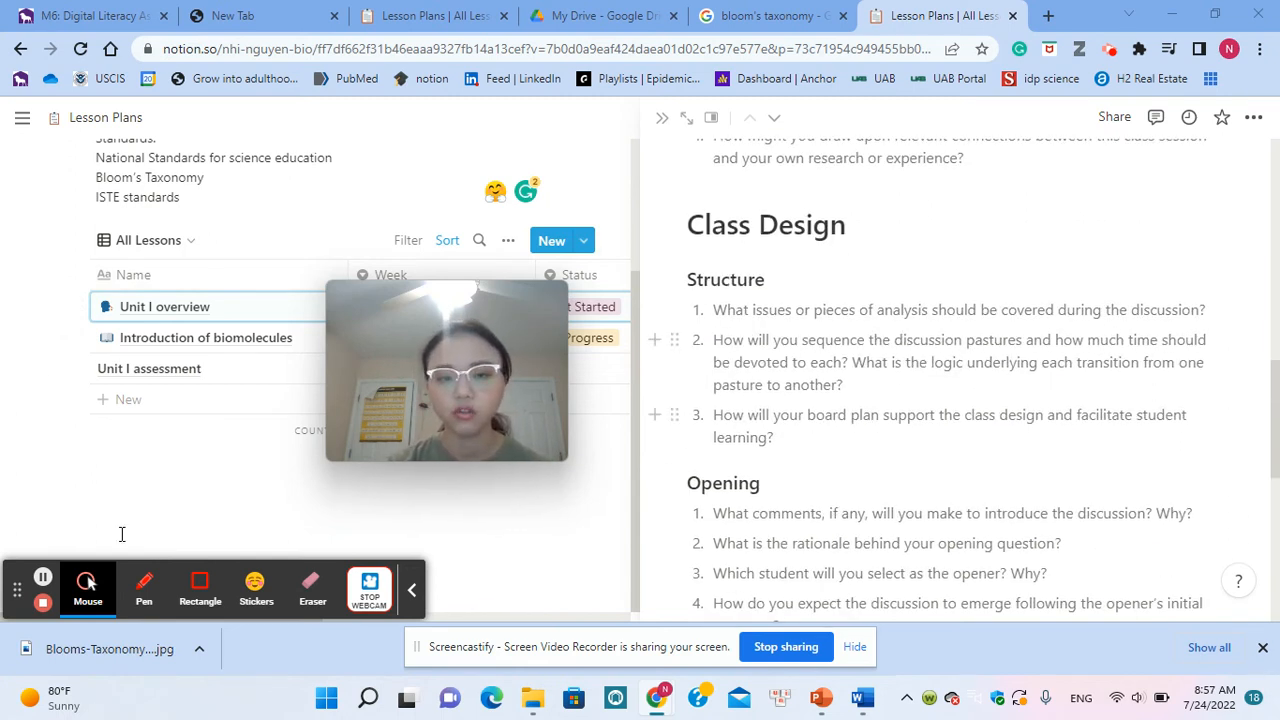
Step: Open the Unit I assessment lesson, apply the Lesson Plan template to it, and review the inserted sections
left_click(149, 370)
left_click(175, 497)
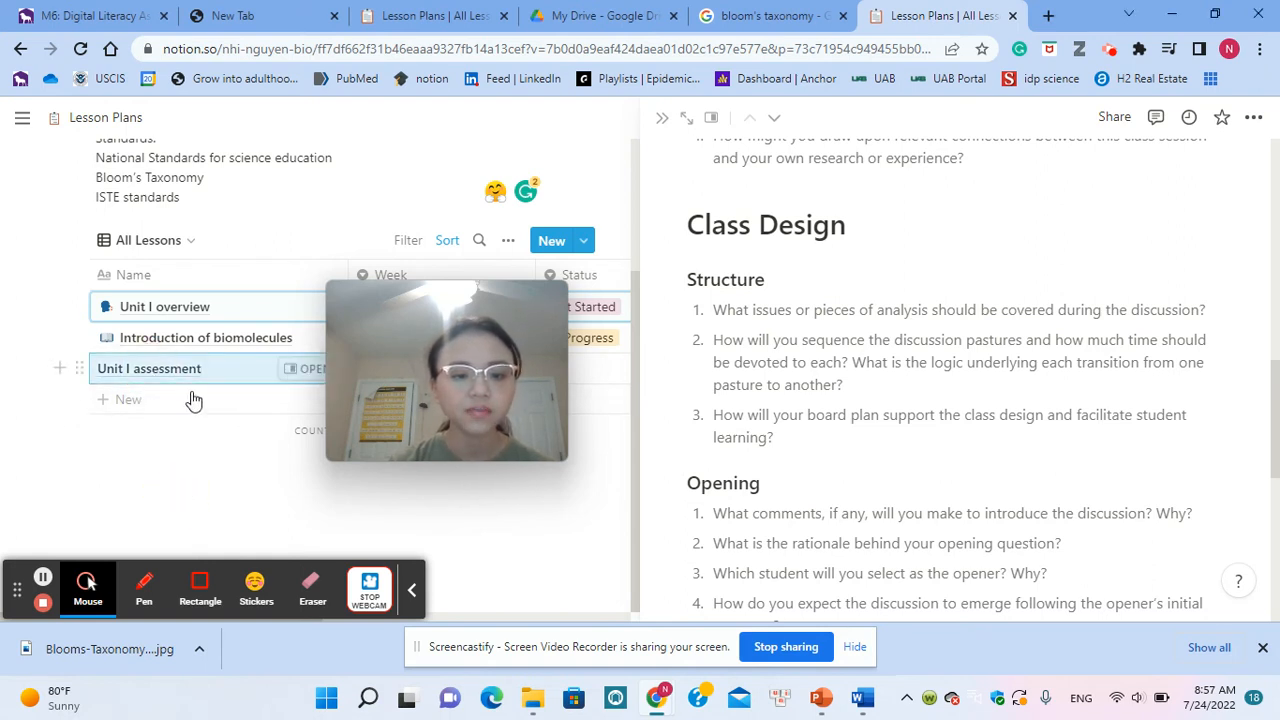
left_click(290, 369)
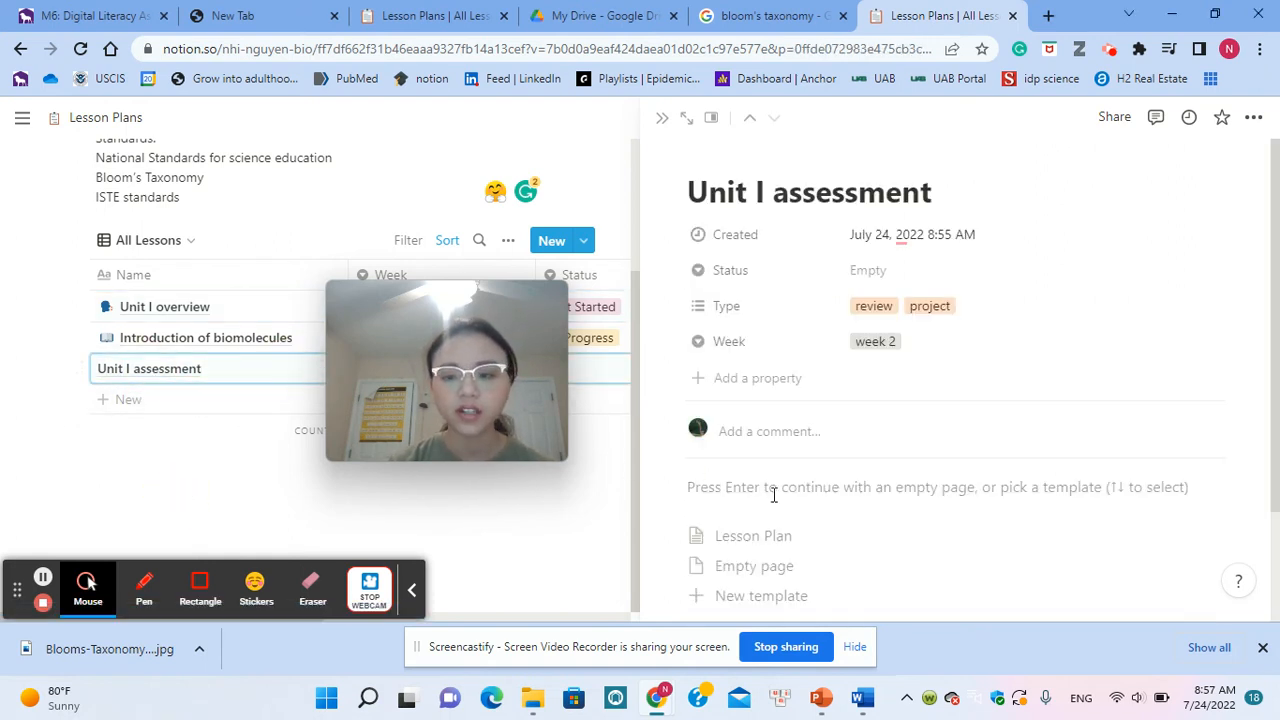
scroll(774, 495, "down", 2)
scroll(774, 495, "up", 1)
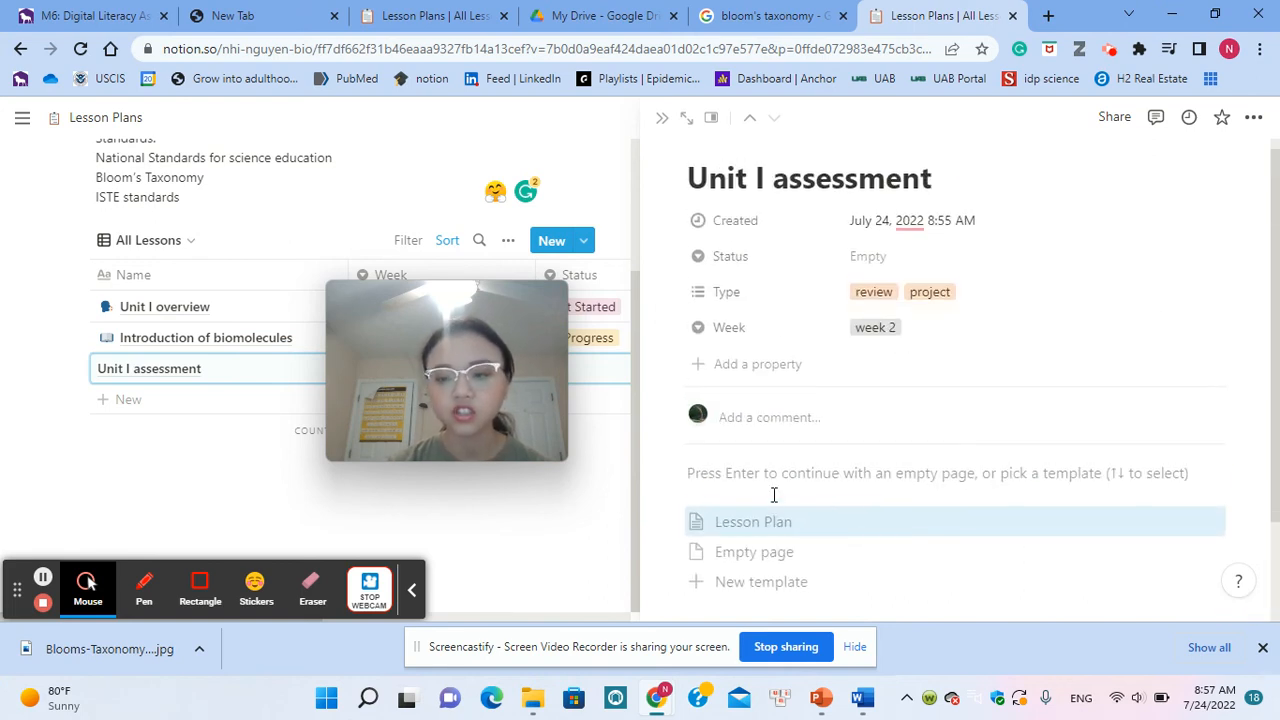
scroll(1071, 603, "down", 2)
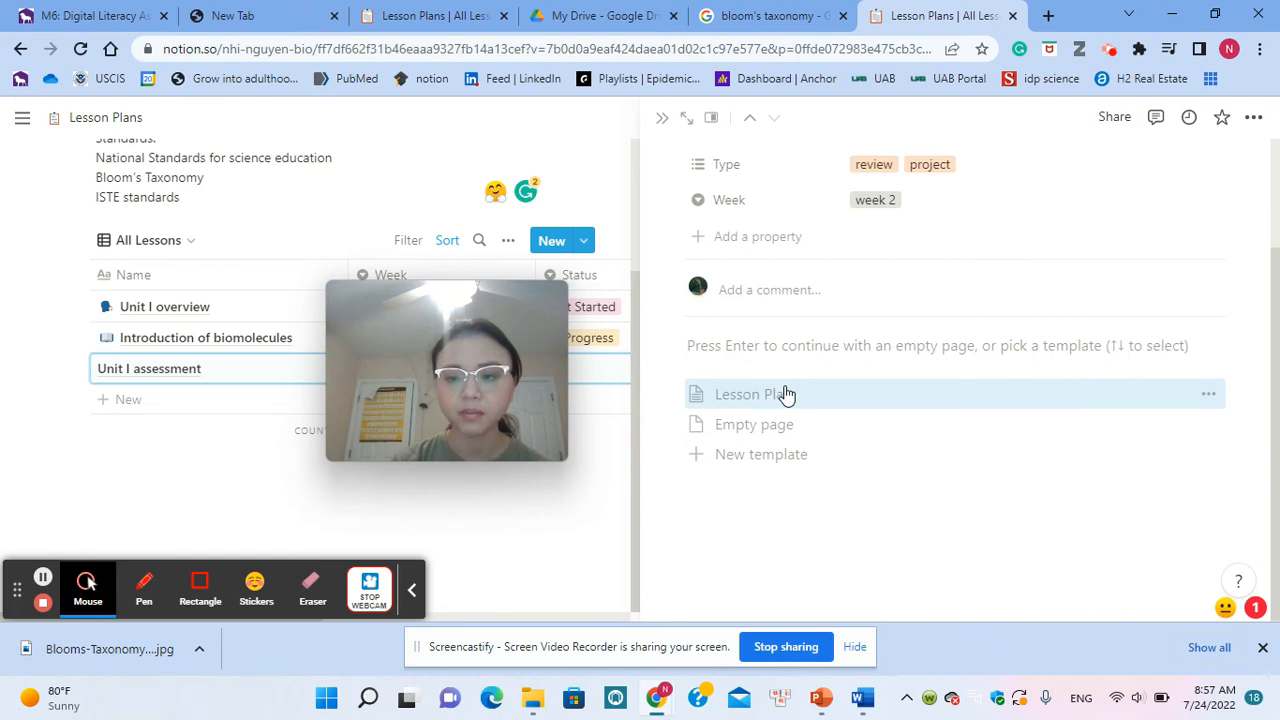
left_click(786, 395)
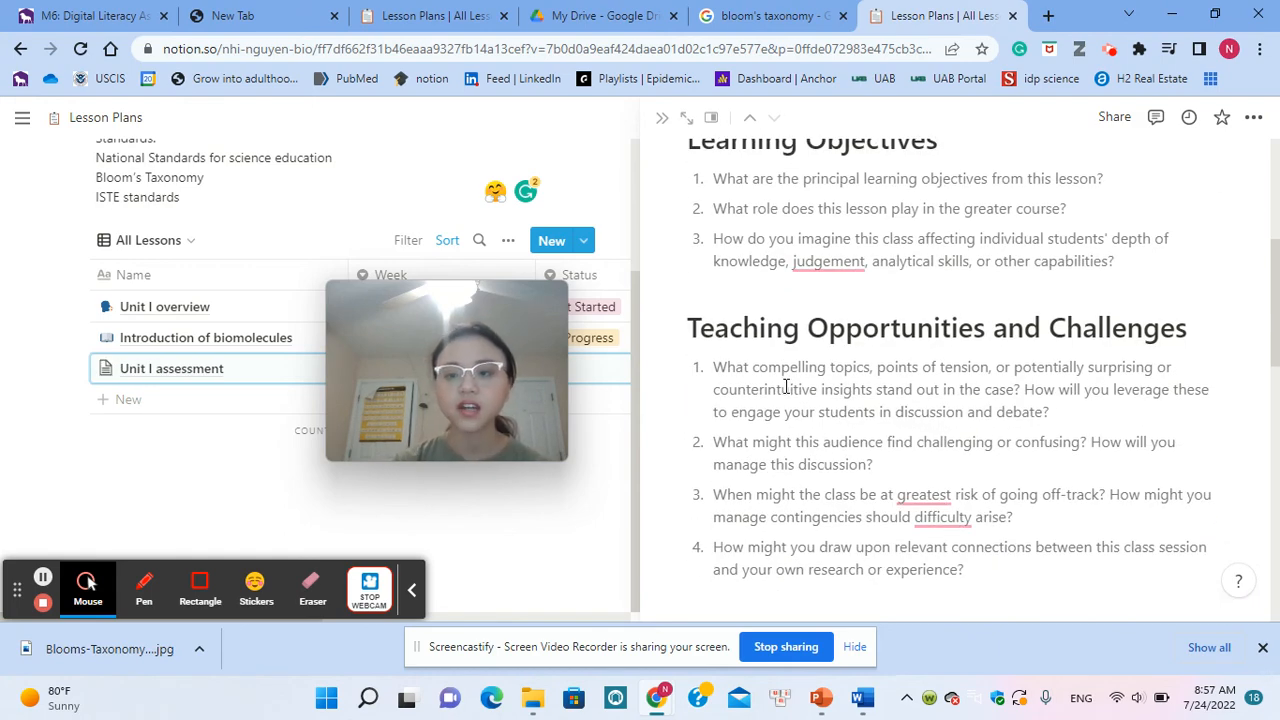
scroll(786, 387, "down", 10)
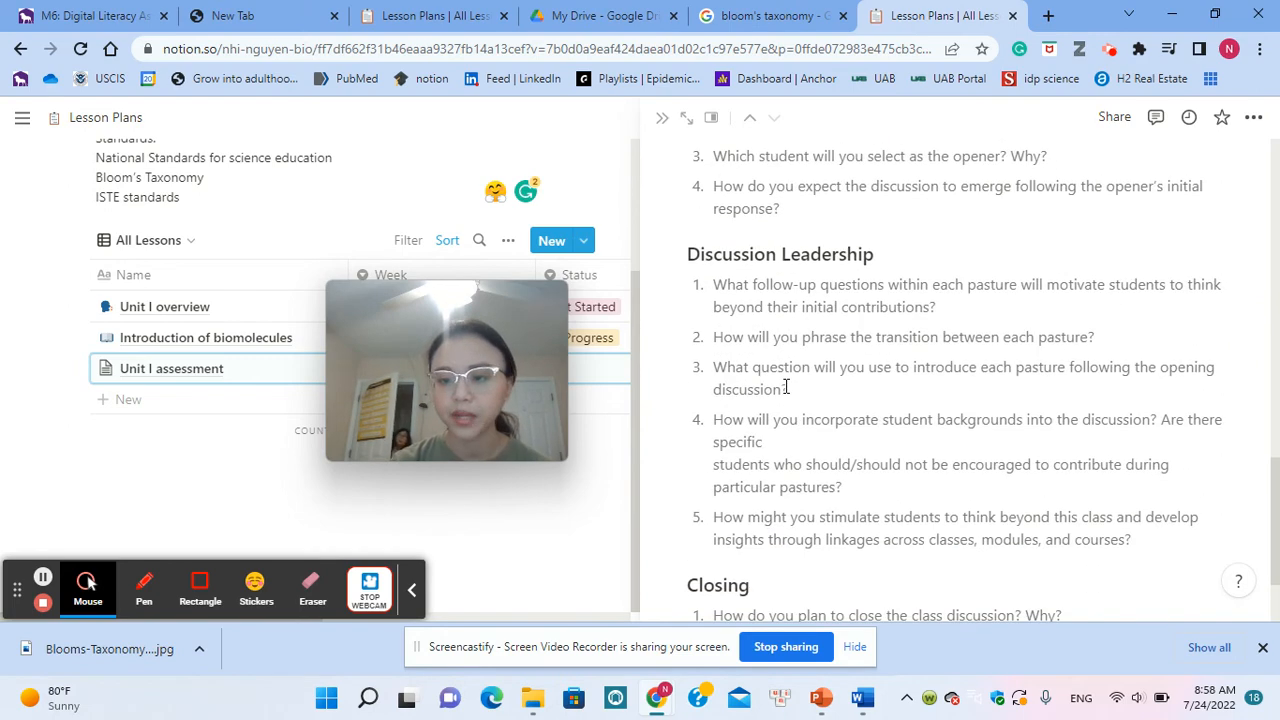
scroll(786, 387, "down", 3)
scroll(869, 561, "up", 15)
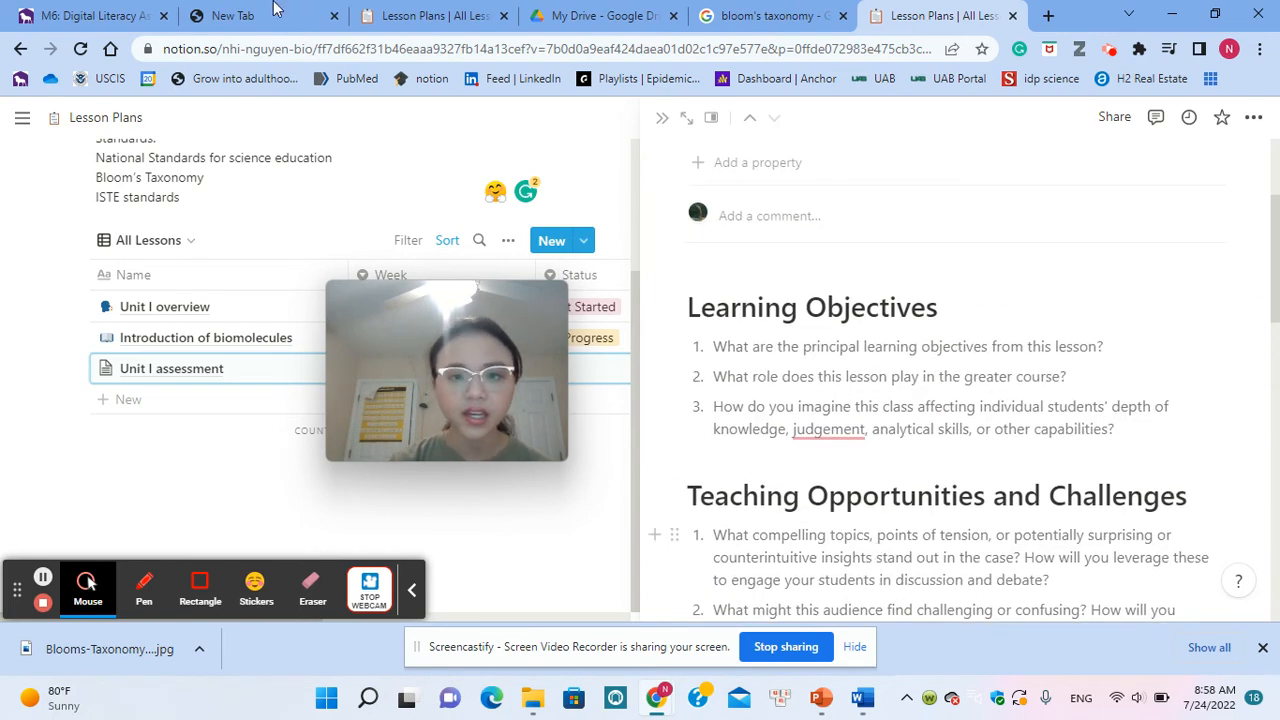
Step: Switch to the Lesson Plan - Biochemistry - 400 level page and review the All Lessons table columns from Name through Standards
left_click(407, 10)
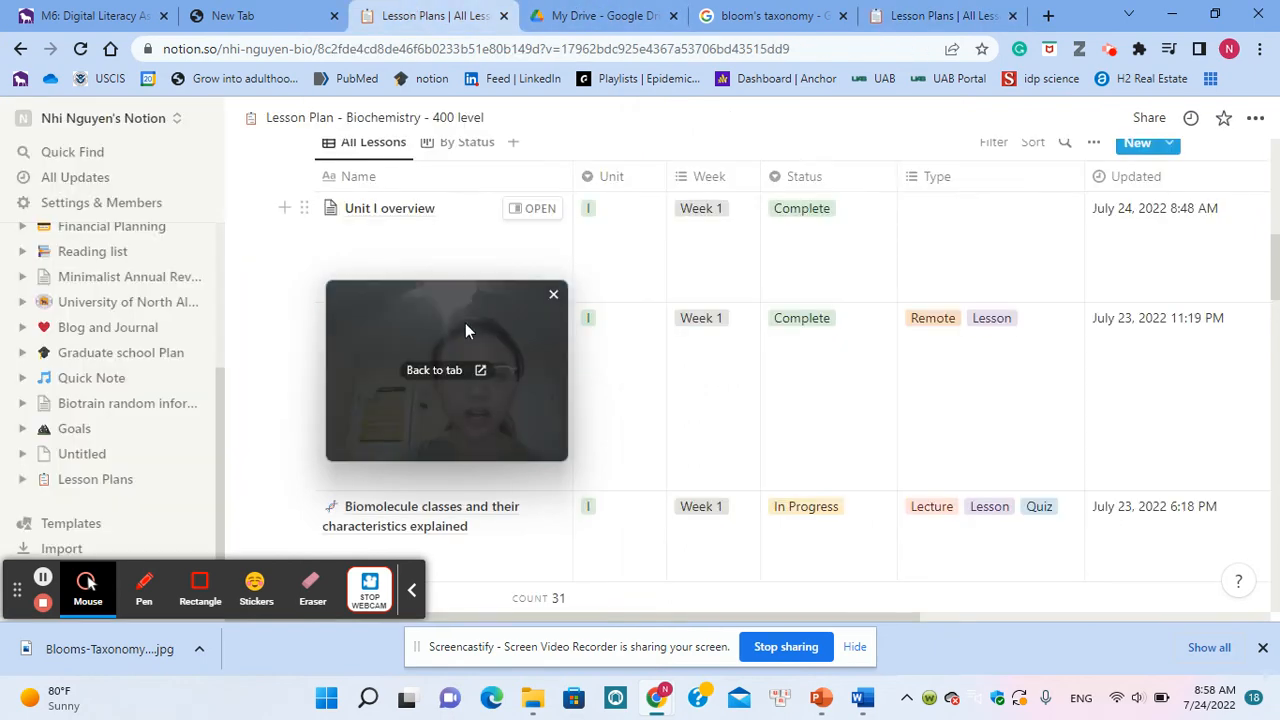
left_click_drag(511, 322, 929, 347)
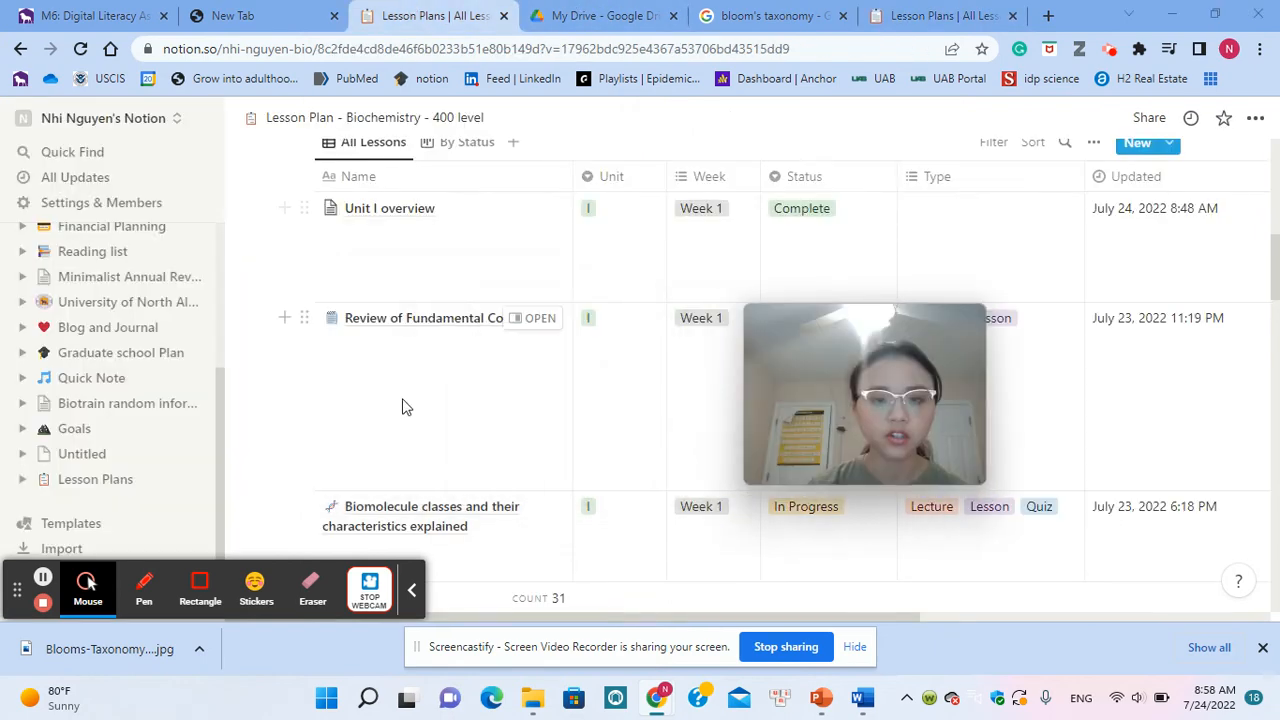
scroll(403, 404, "up", 3)
scroll(403, 404, "down", 3)
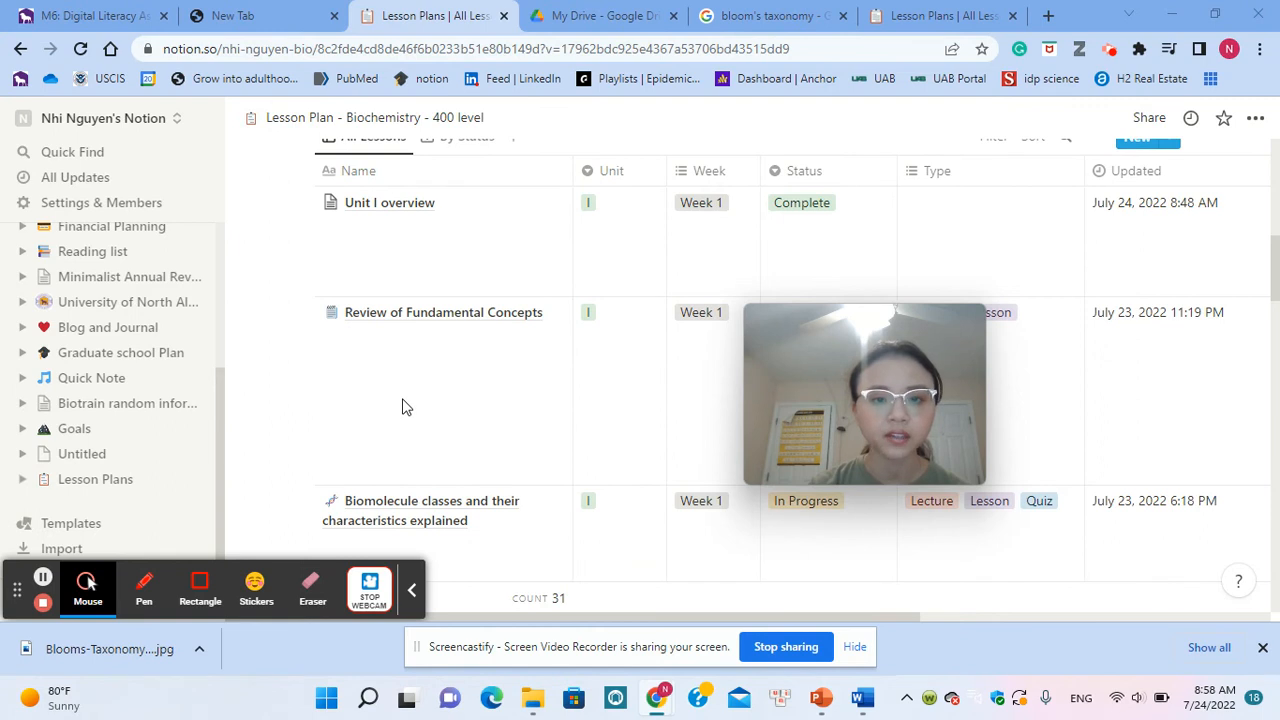
scroll(403, 404, "down", 2)
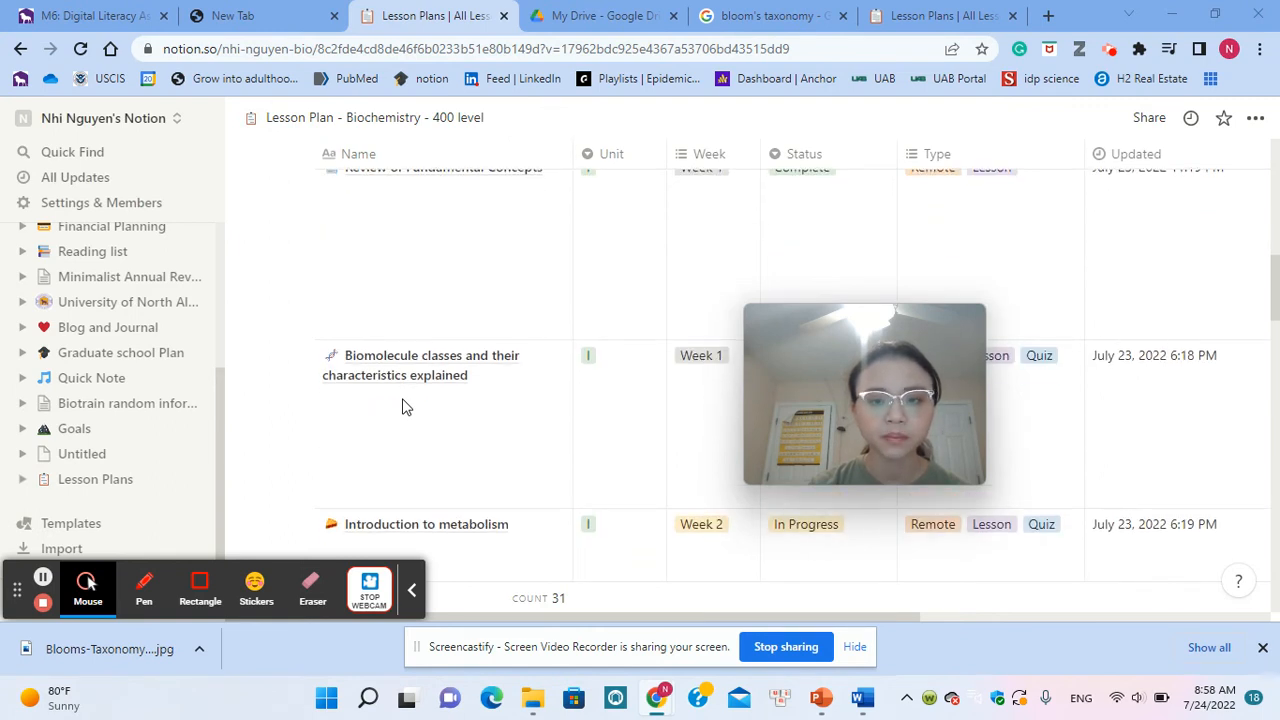
scroll(403, 404, "up", 2)
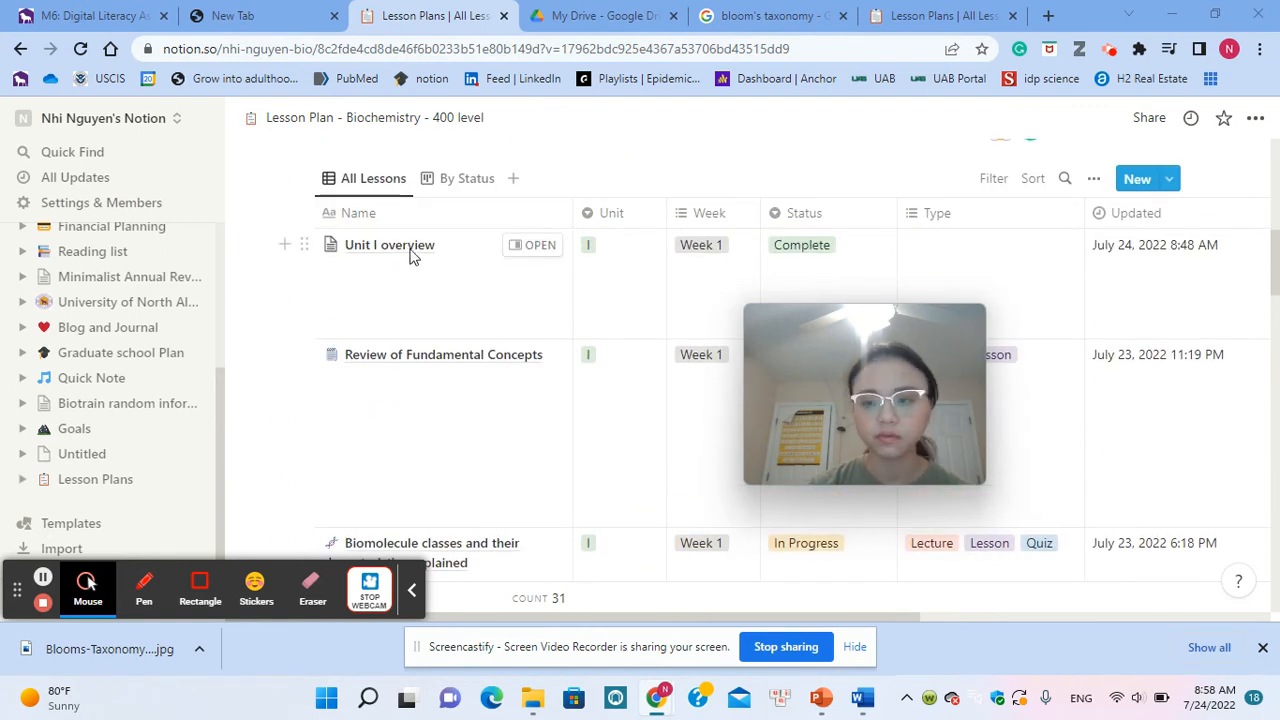
scroll(540, 285, "right", 3)
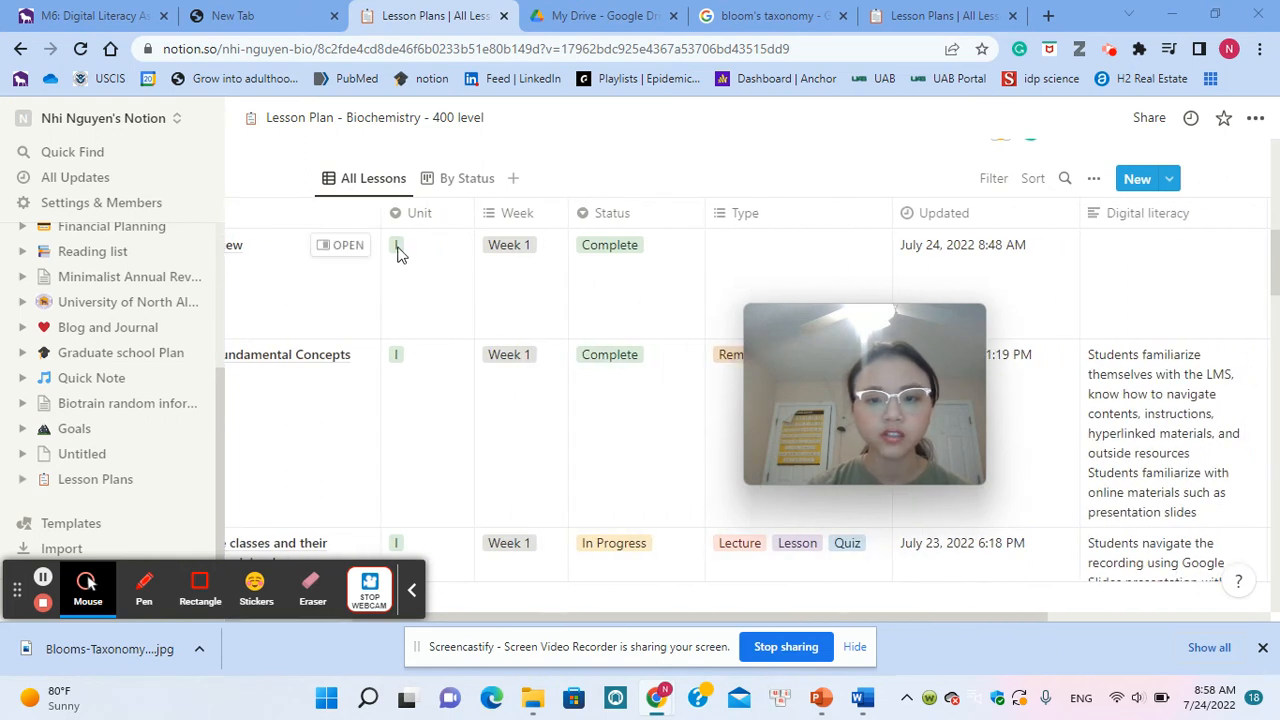
scroll(574, 266, "right", 3)
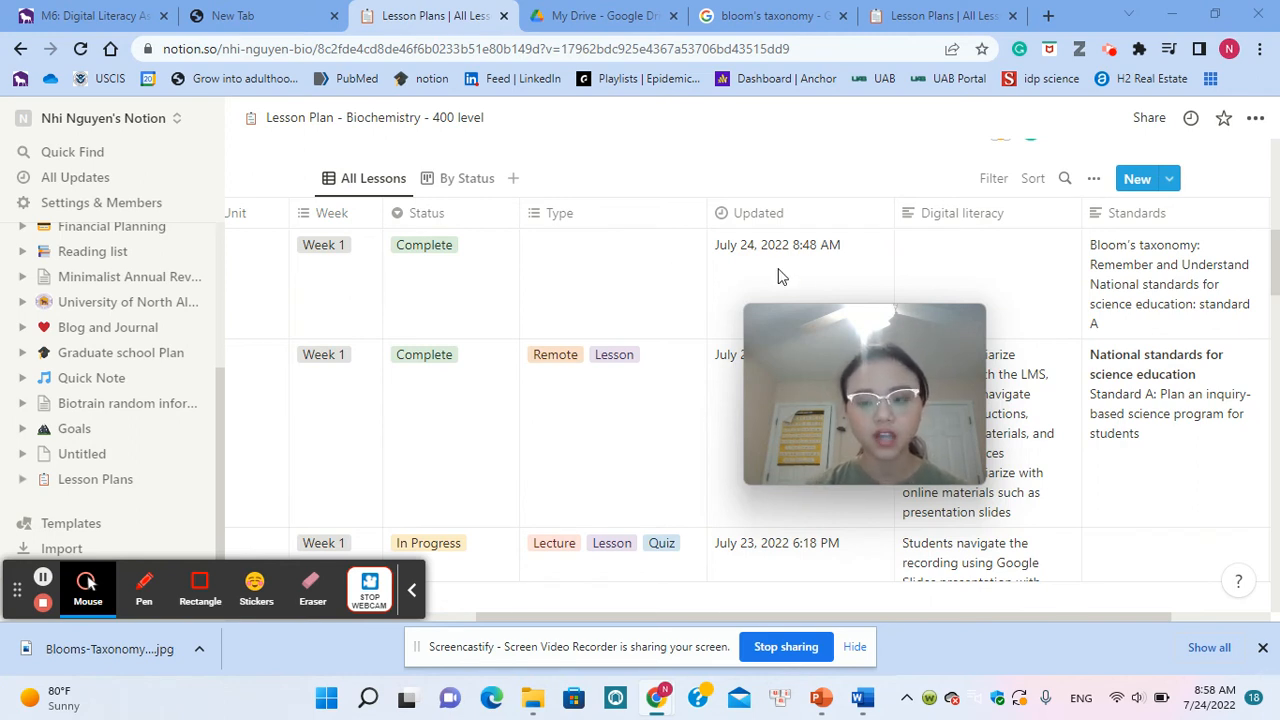
scroll(629, 285, "right", 1)
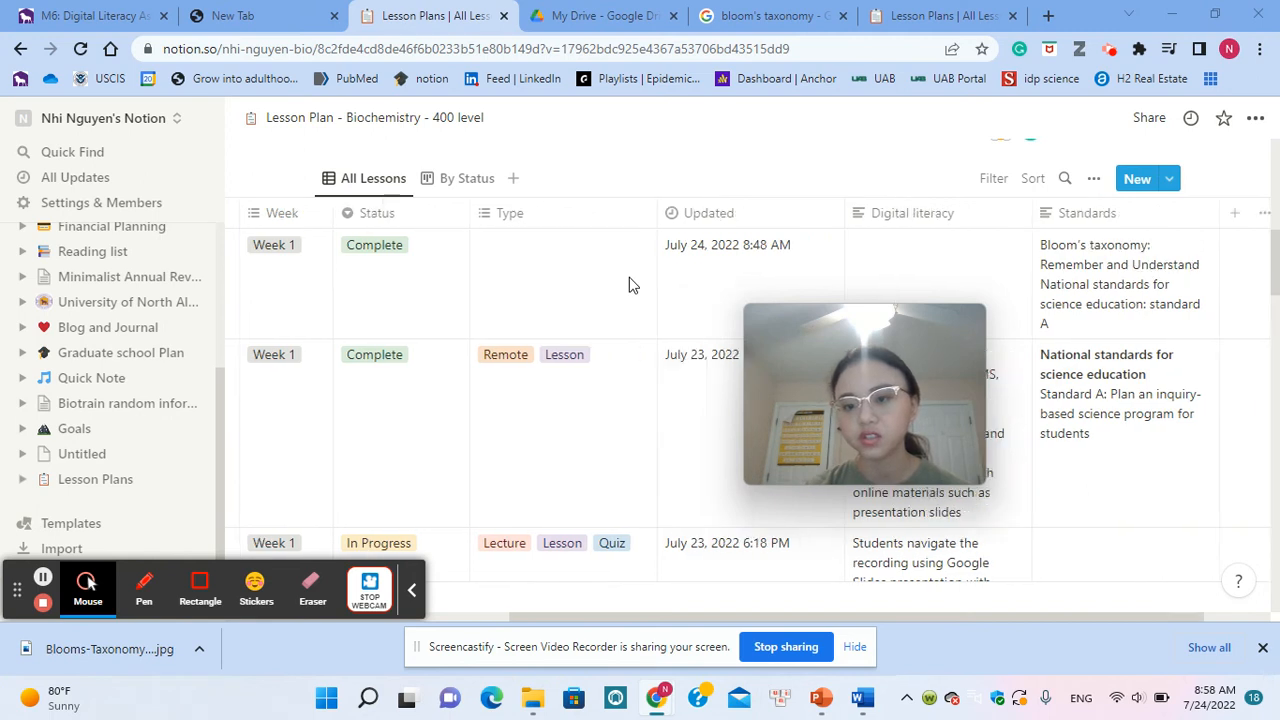
scroll(629, 285, "right", 2)
left_click_drag(917, 392, 543, 403)
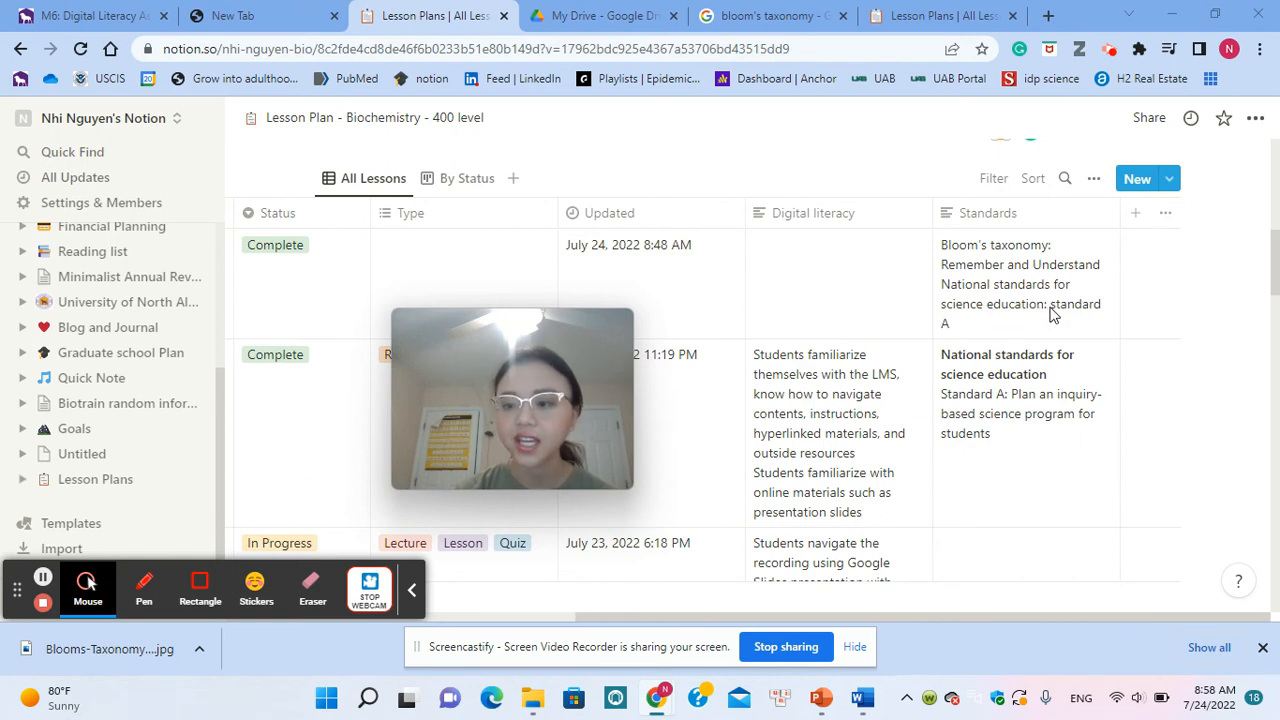
Step: Bold the labels "National standards for science education" and "Bloom's taxonomy" in the Standards cell of Unit I overview
left_click(970, 298)
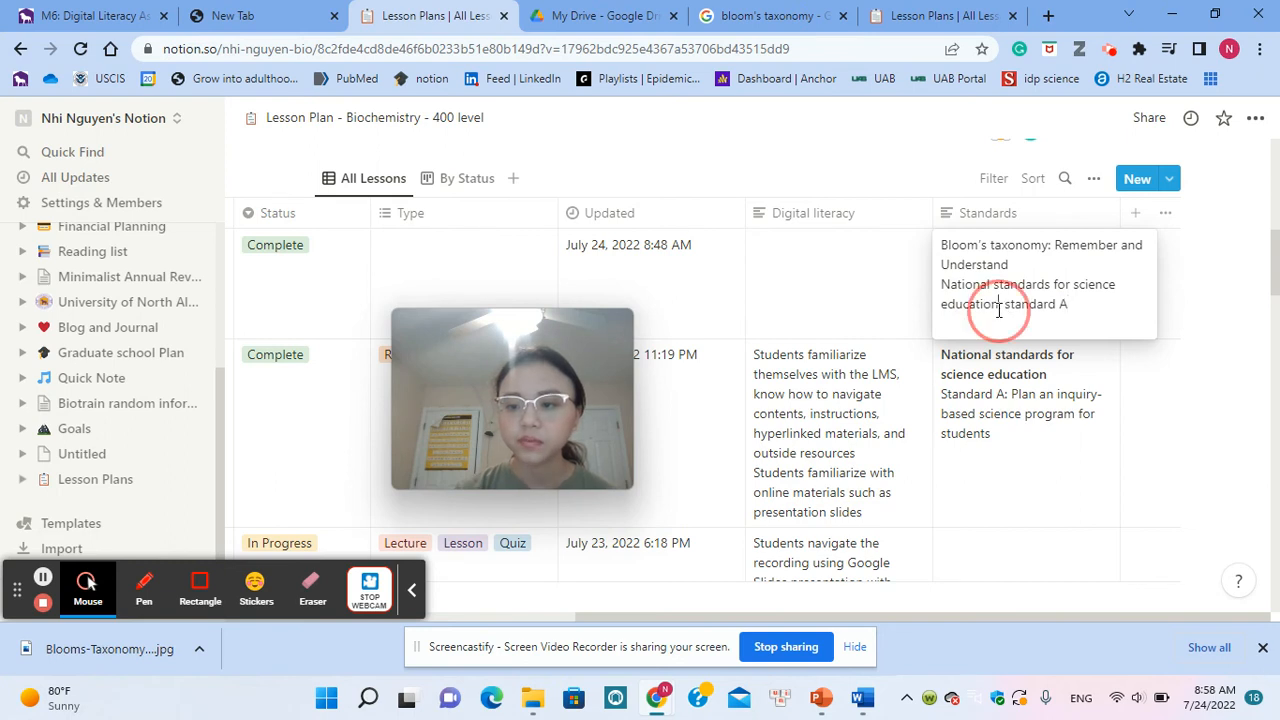
left_click_drag(998, 306, 941, 290)
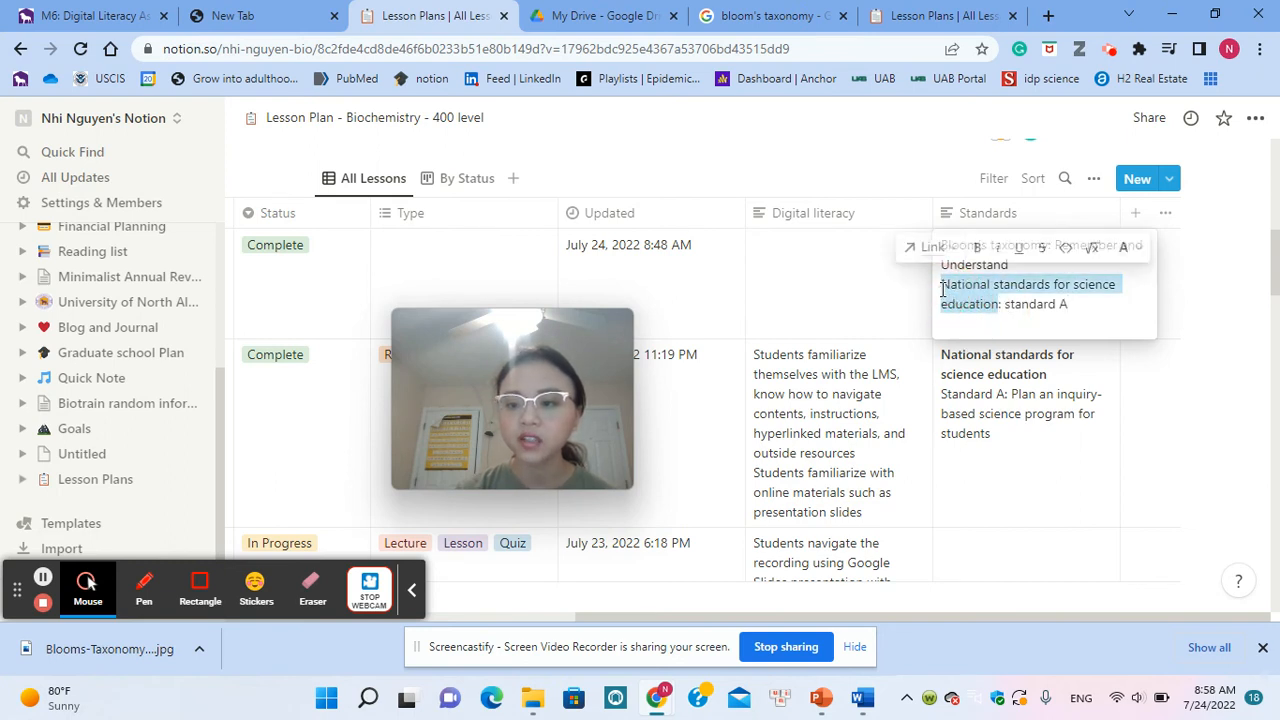
left_click(979, 249)
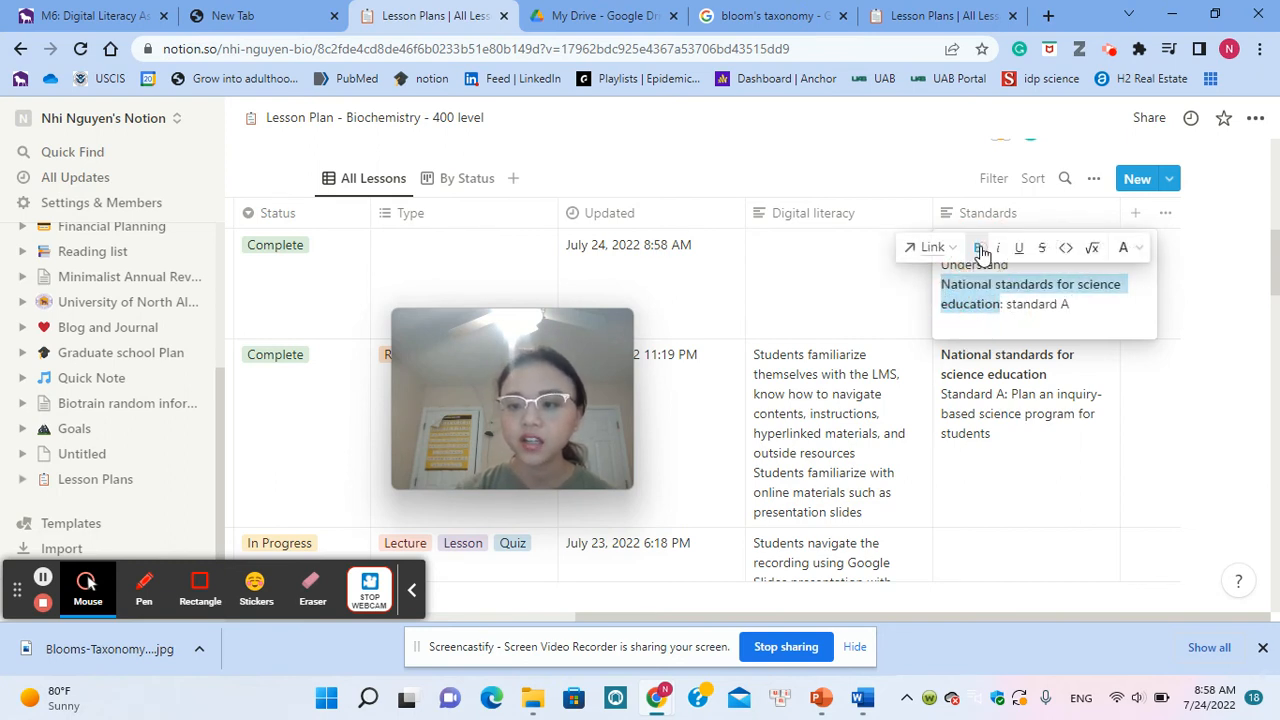
left_click(1118, 330)
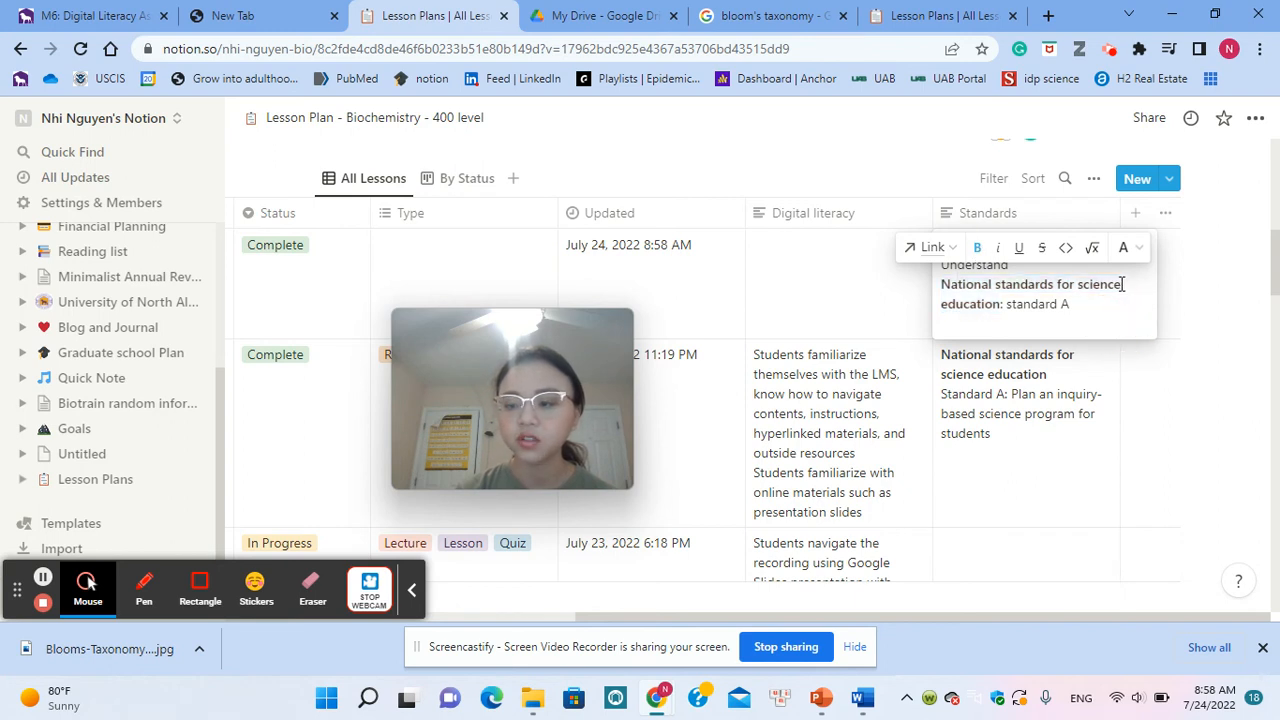
left_click(1122, 284)
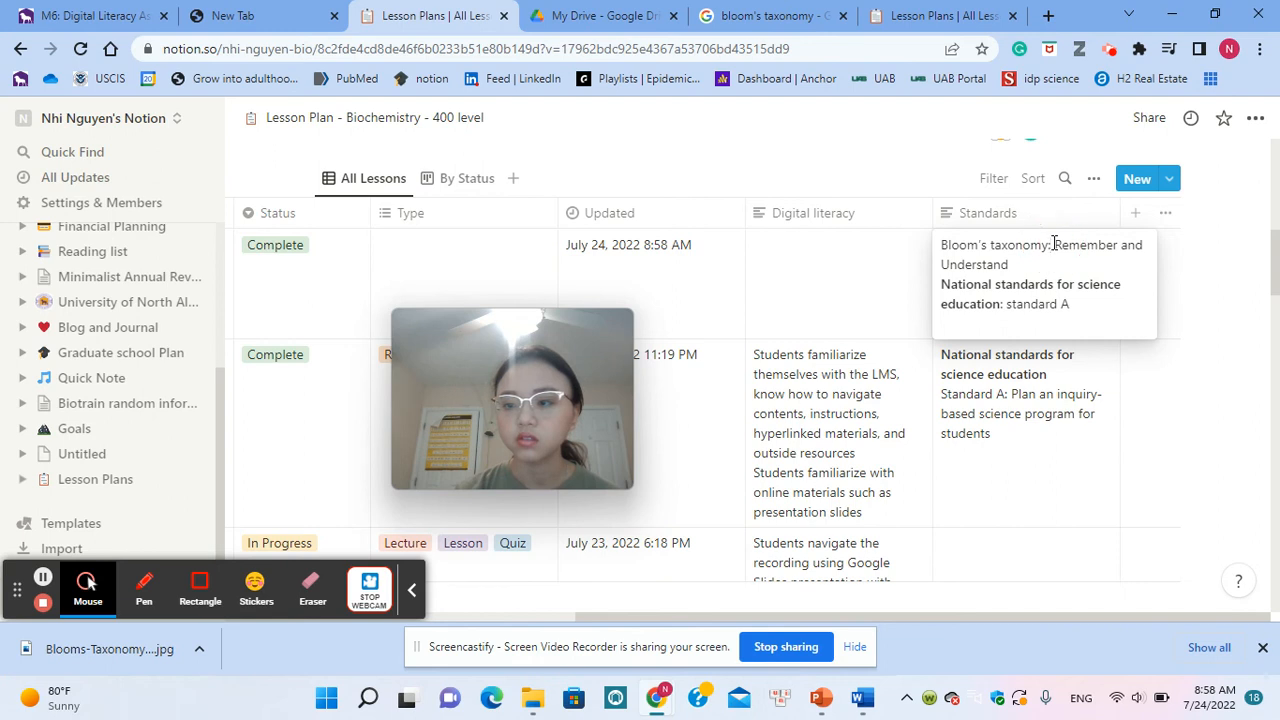
left_click_drag(1050, 247, 944, 245)
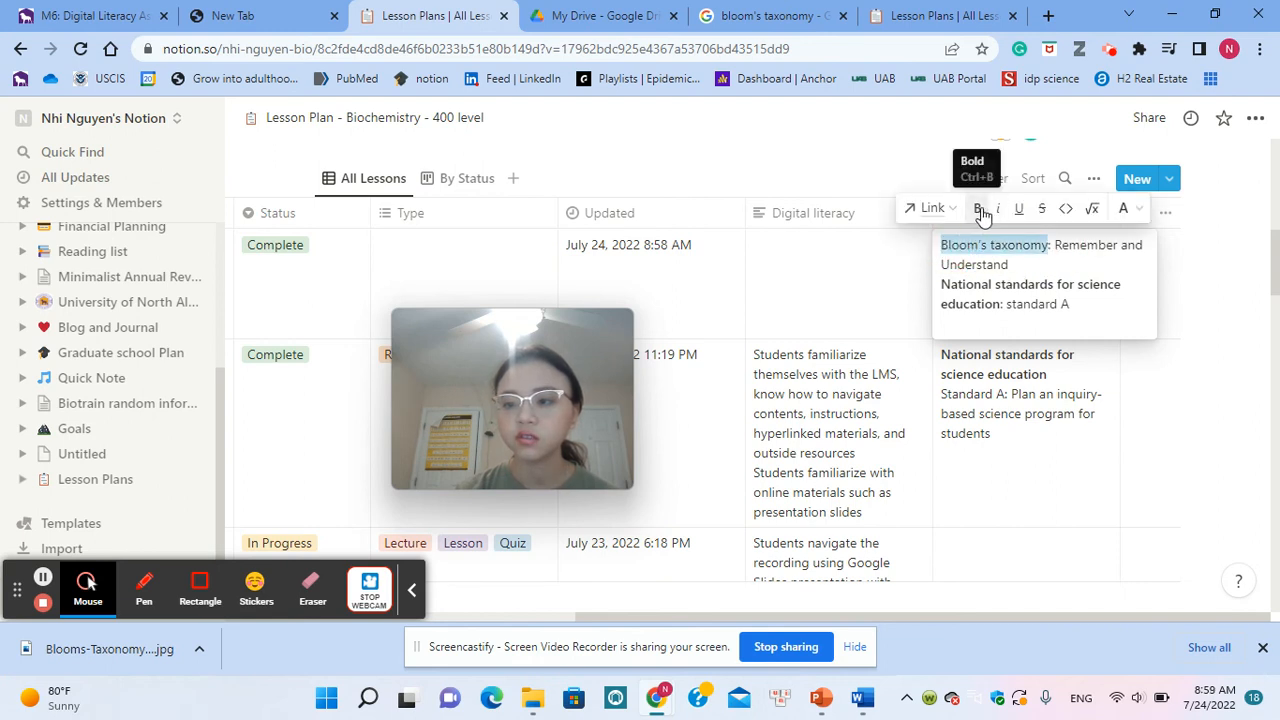
left_click(978, 208)
left_click(1118, 498)
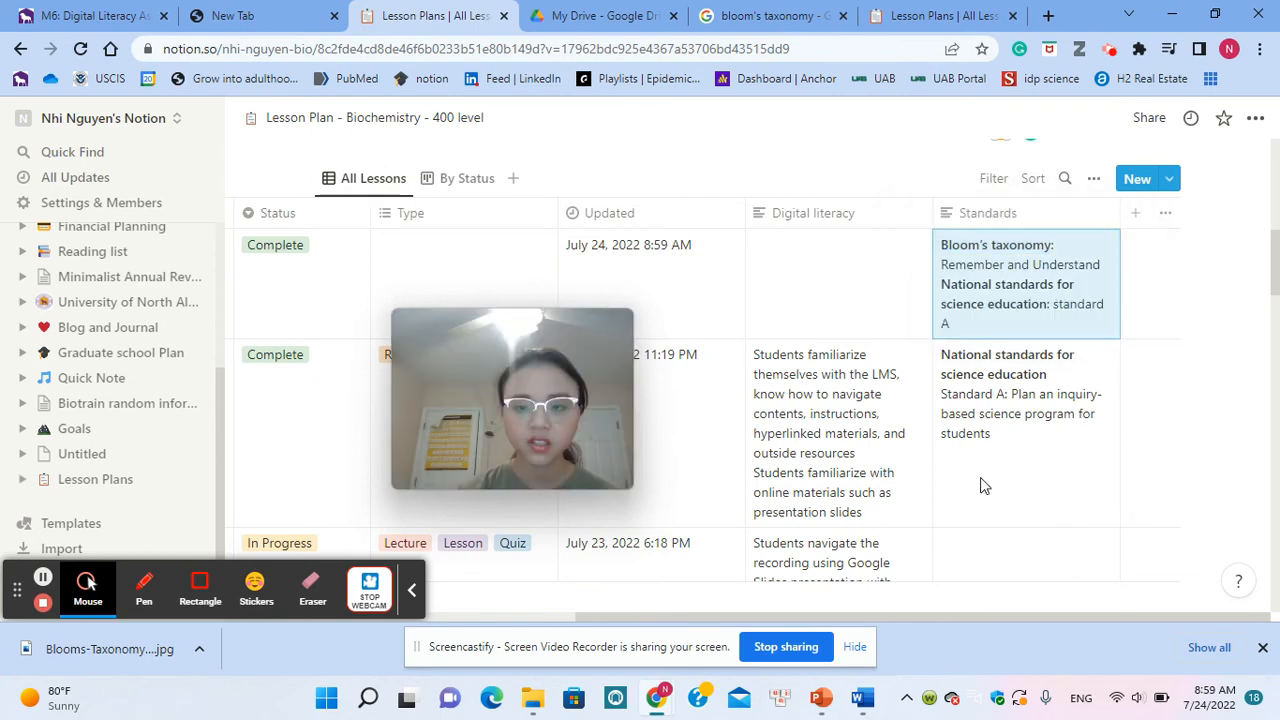
Step: Open the Unit I overview lesson, review its properties, Learning Objectives and Standards, and Student activities and digital literacy sections, and close it
scroll(998, 490, "left", 5)
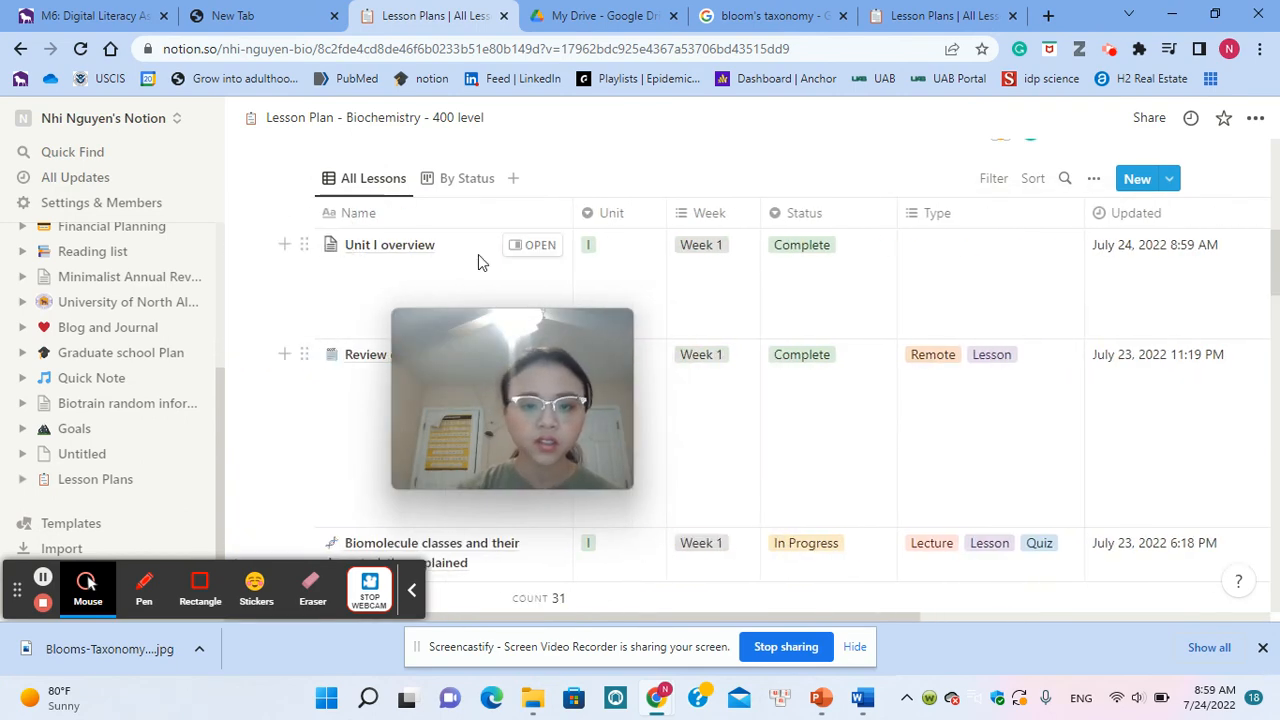
left_click(540, 245)
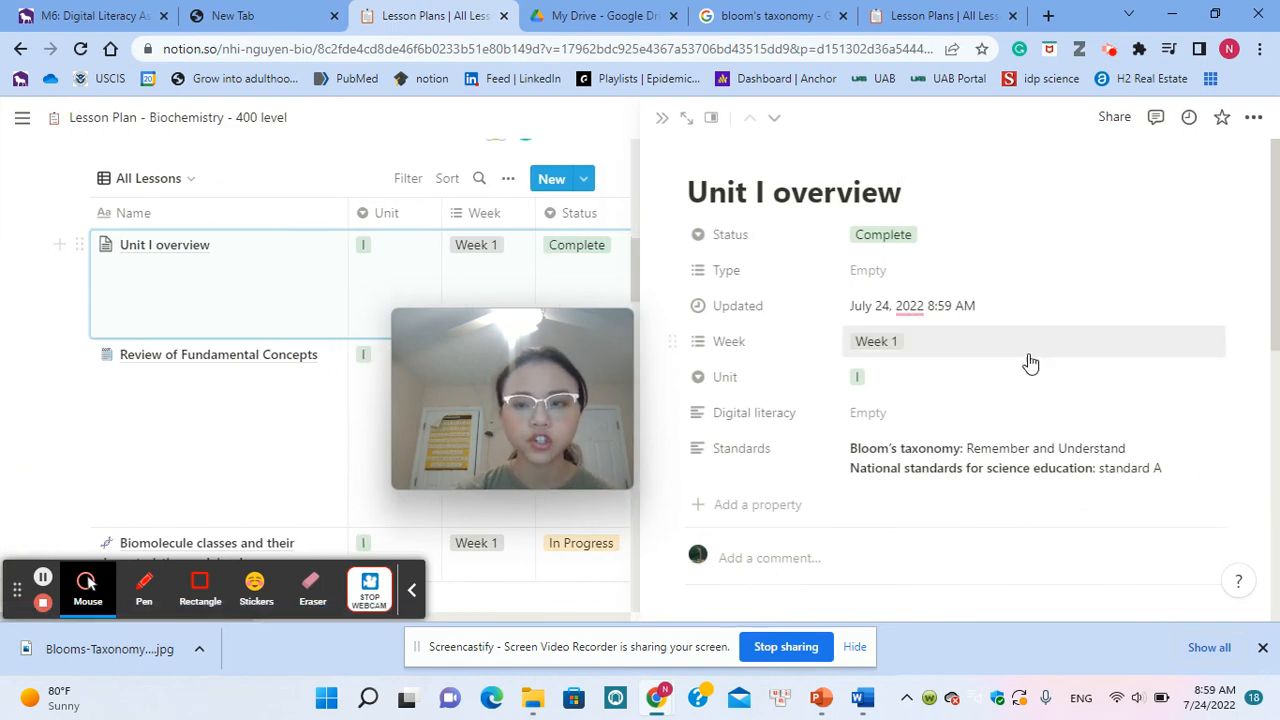
scroll(1028, 363, "down", 3)
scroll(1030, 363, "up", 3)
scroll(1030, 363, "down", 3)
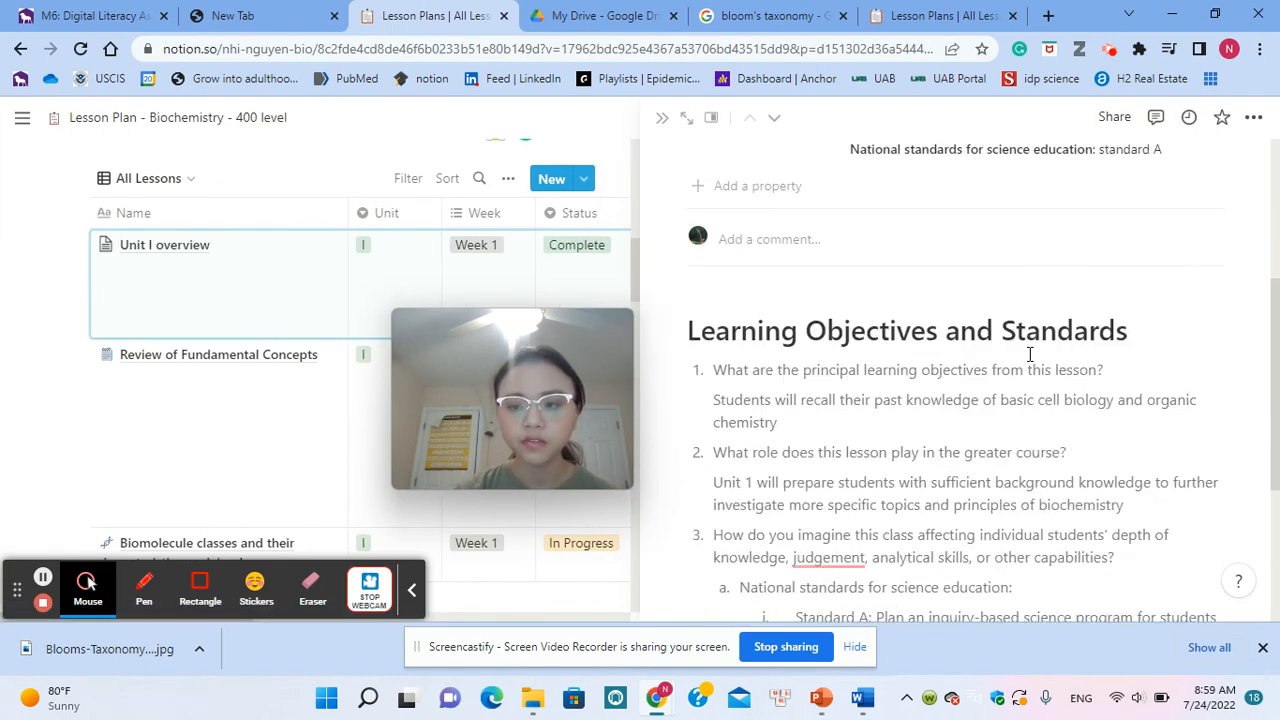
scroll(1030, 357, "up", 2)
scroll(1030, 354, "down", 2)
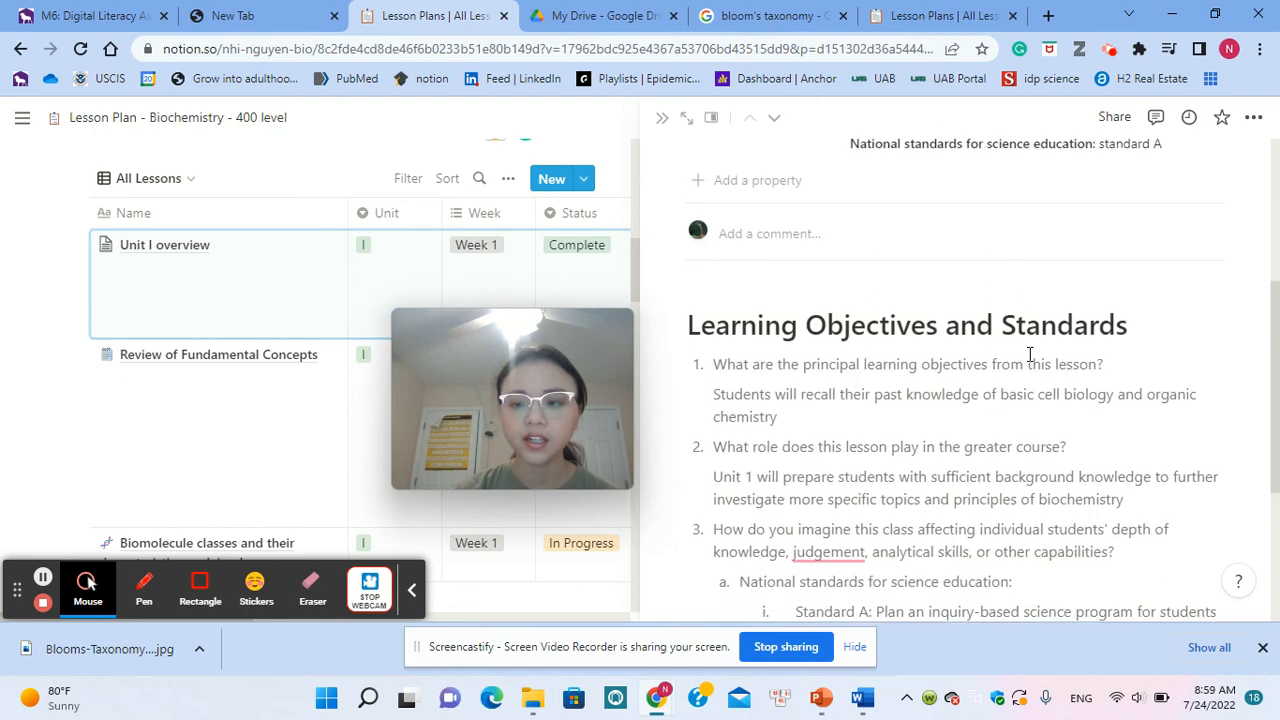
scroll(978, 357, "down", 3)
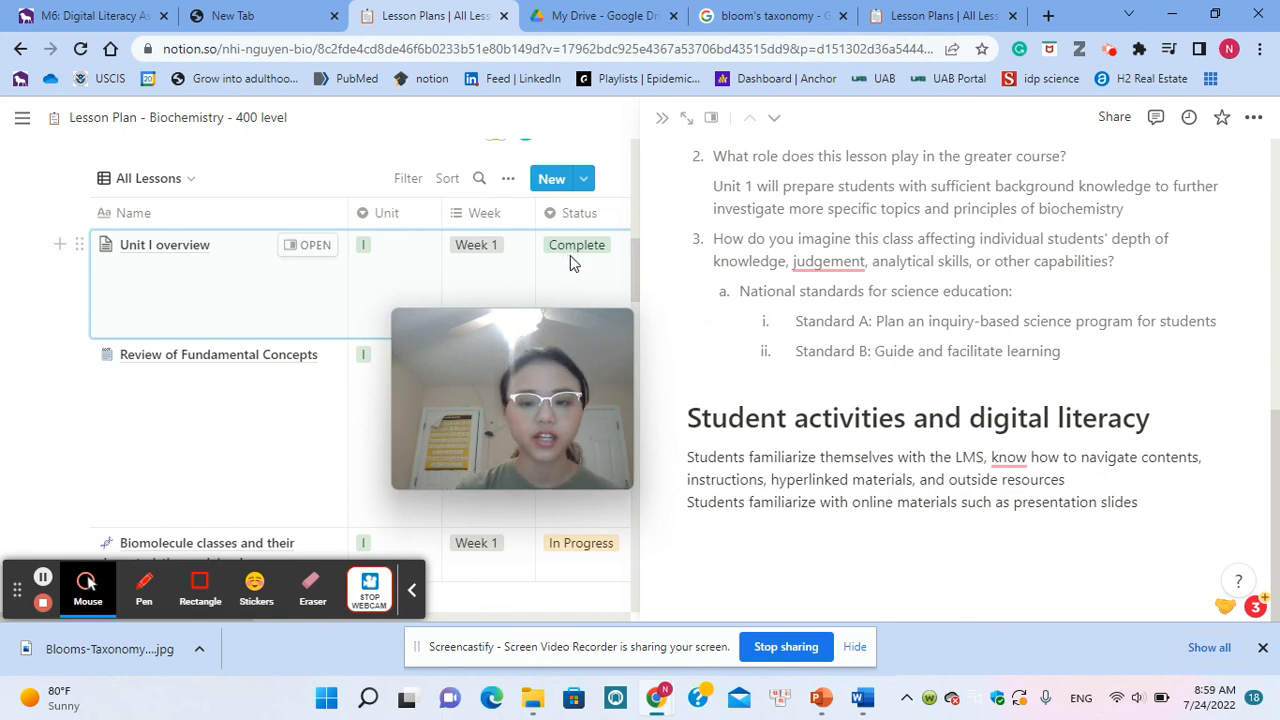
mouse_move(568, 324)
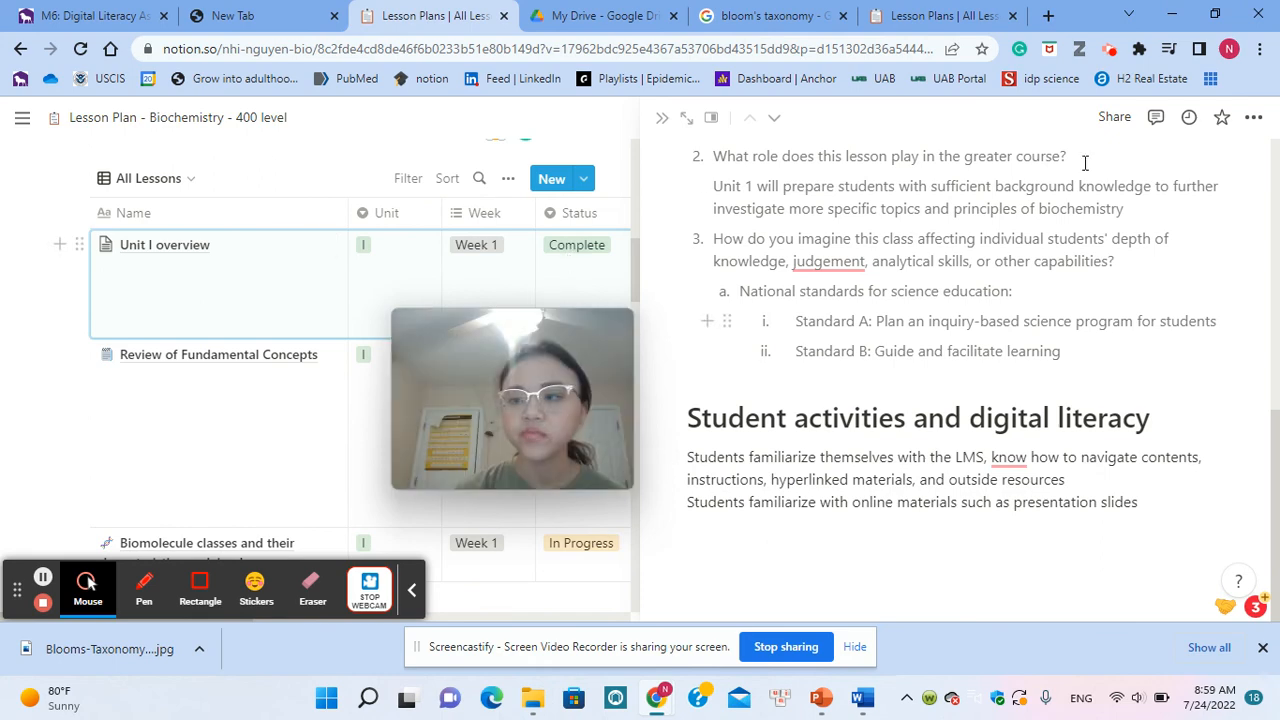
left_click(666, 118)
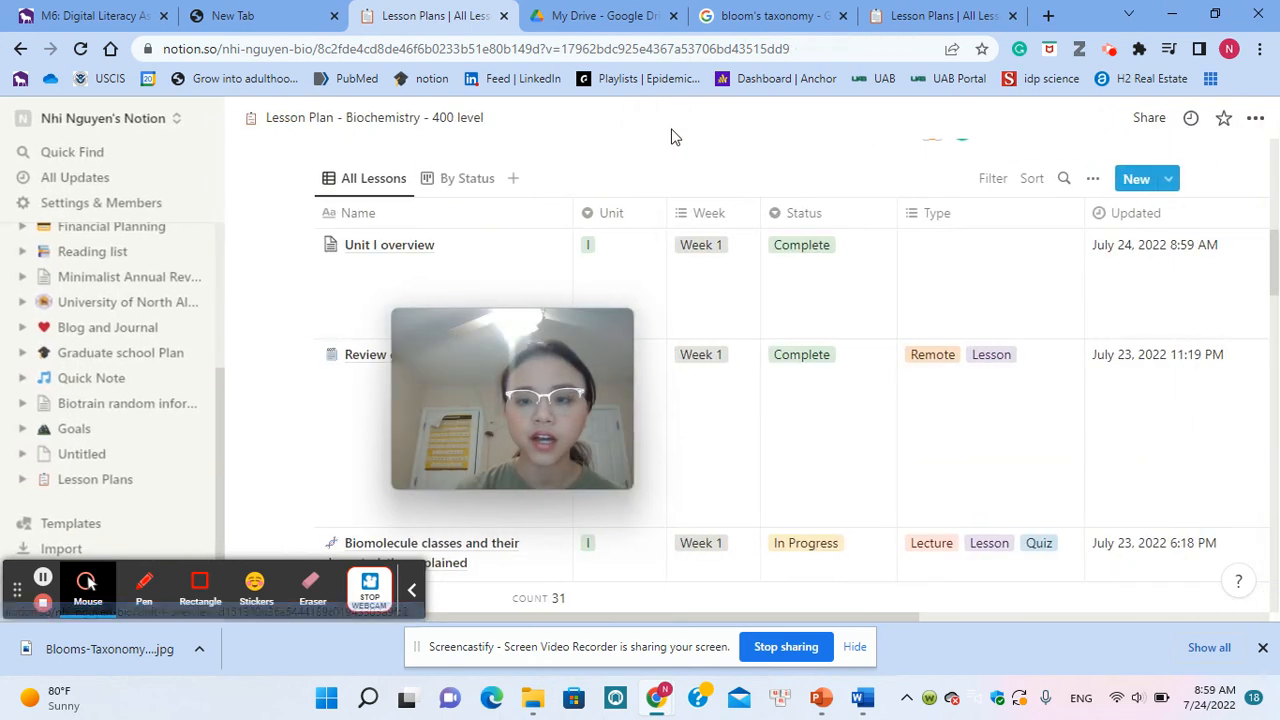
Step: Examine the remaining Unit I and first Unit II lessons, comparing their Week, Status, Type, Digital literacy and Standards entries
left_click_drag(471, 357, 326, 194)
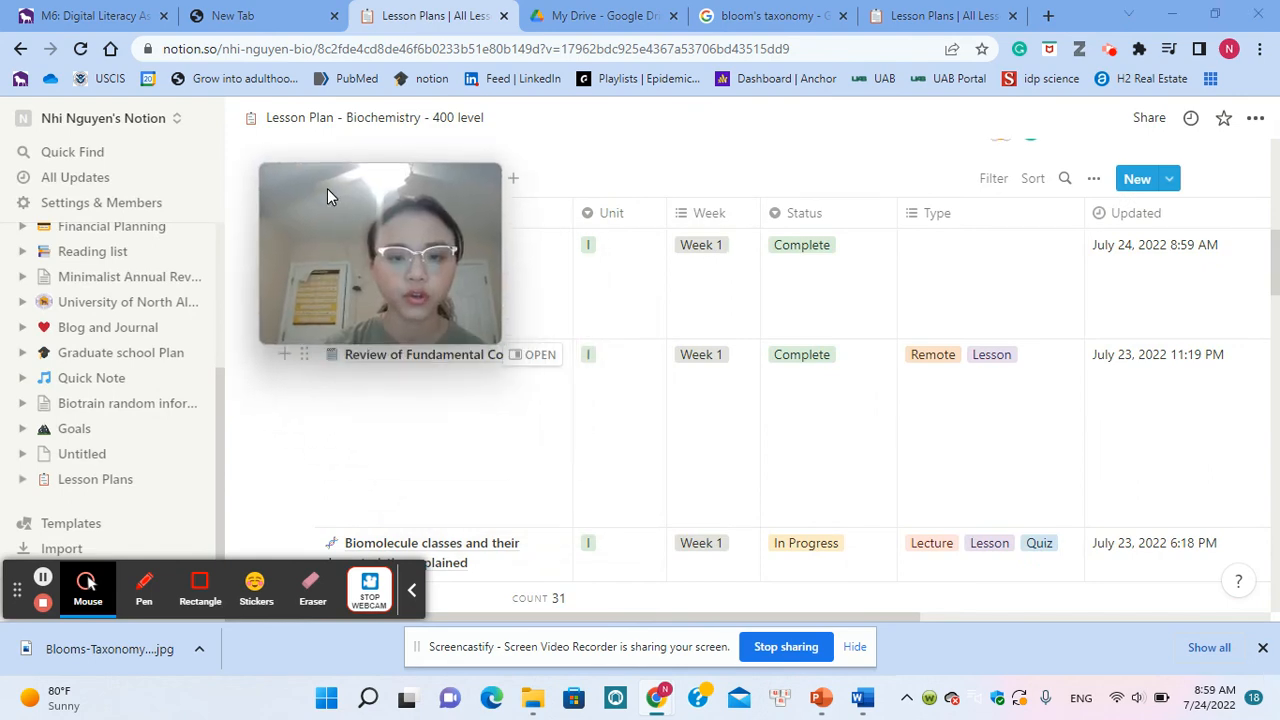
scroll(577, 449, "down", 3)
scroll(580, 448, "right", 2)
scroll(580, 448, "right", 1)
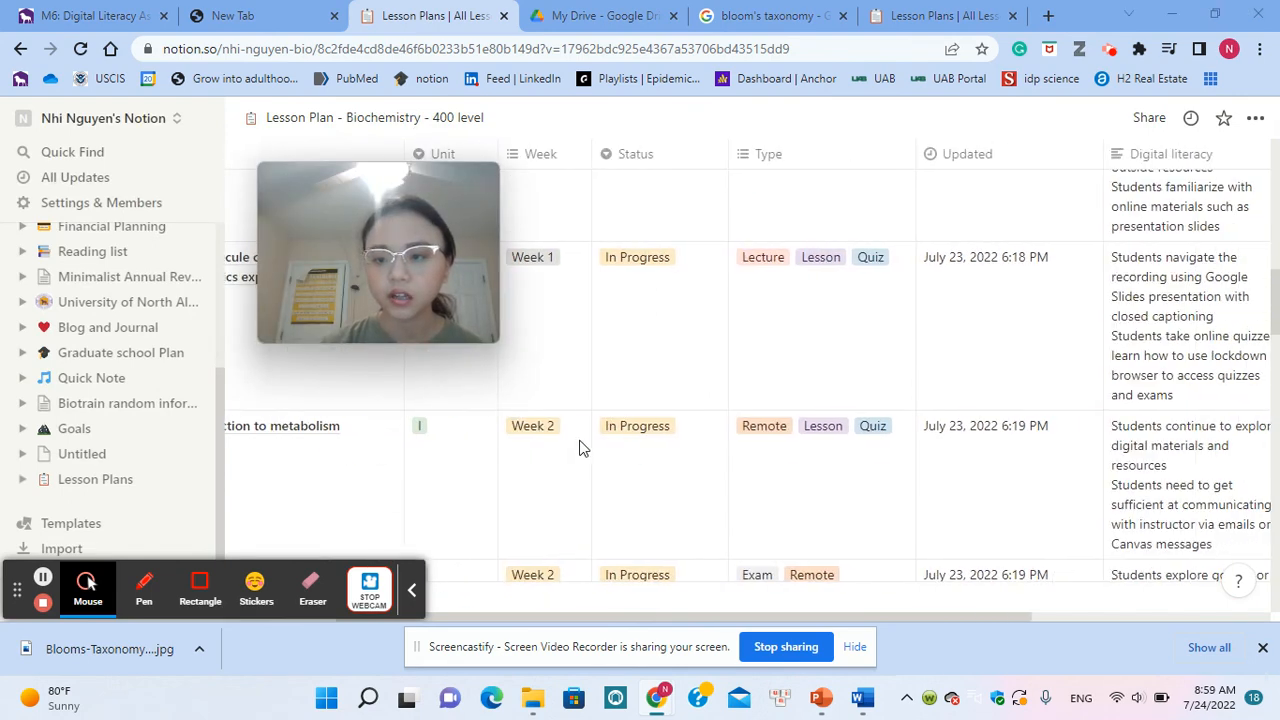
scroll(580, 448, "down", 3)
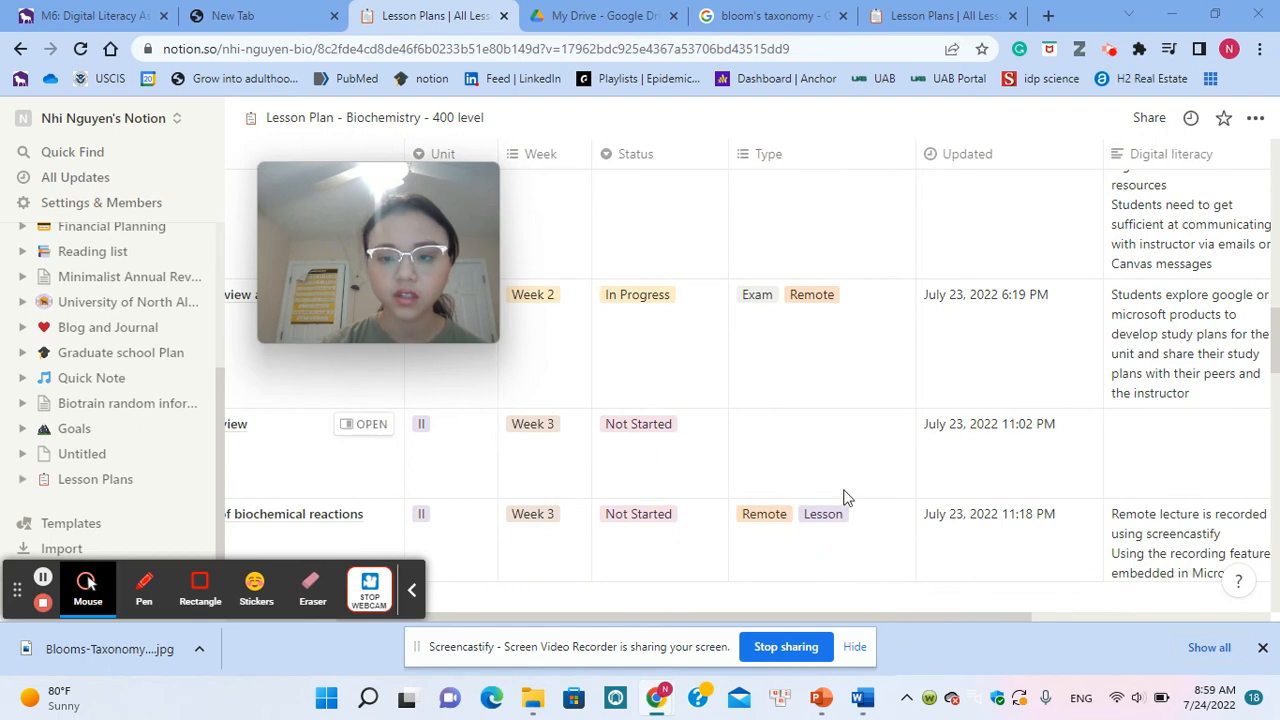
scroll(843, 497, "left", 3)
scroll(843, 497, "right", 5)
scroll(843, 497, "up", 2)
scroll(843, 497, "down", 3)
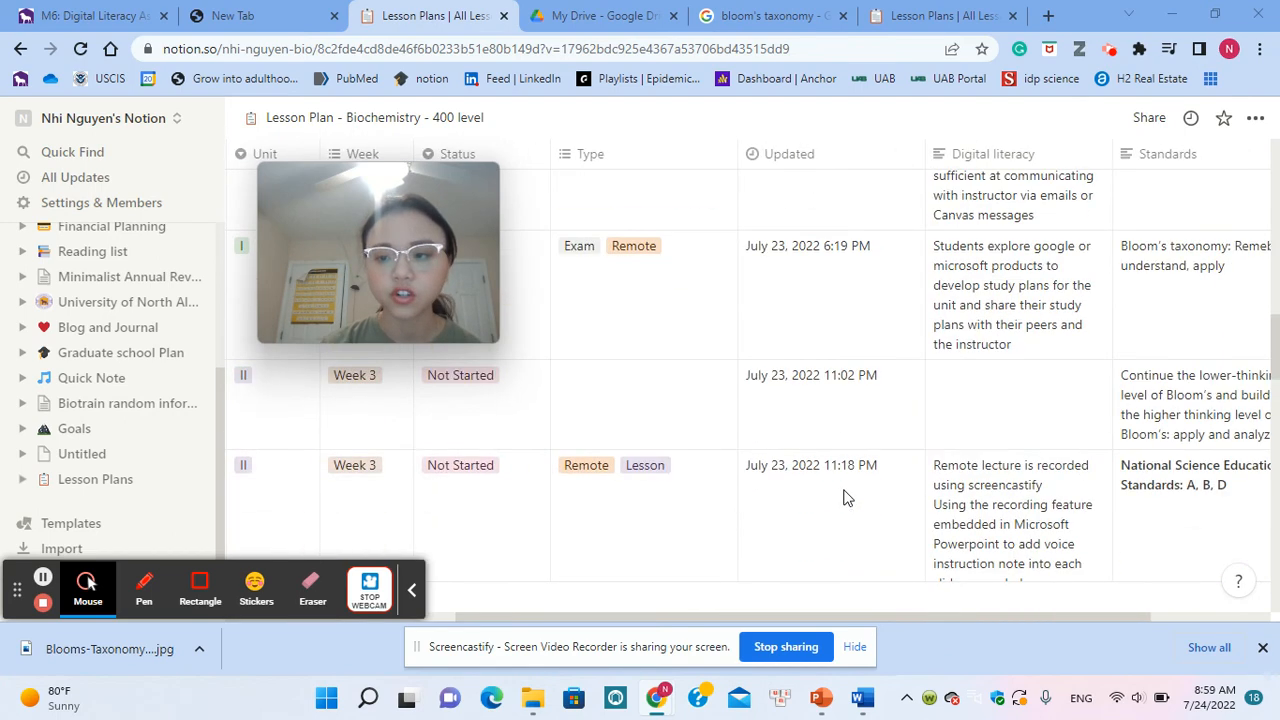
scroll(843, 497, "down", 1)
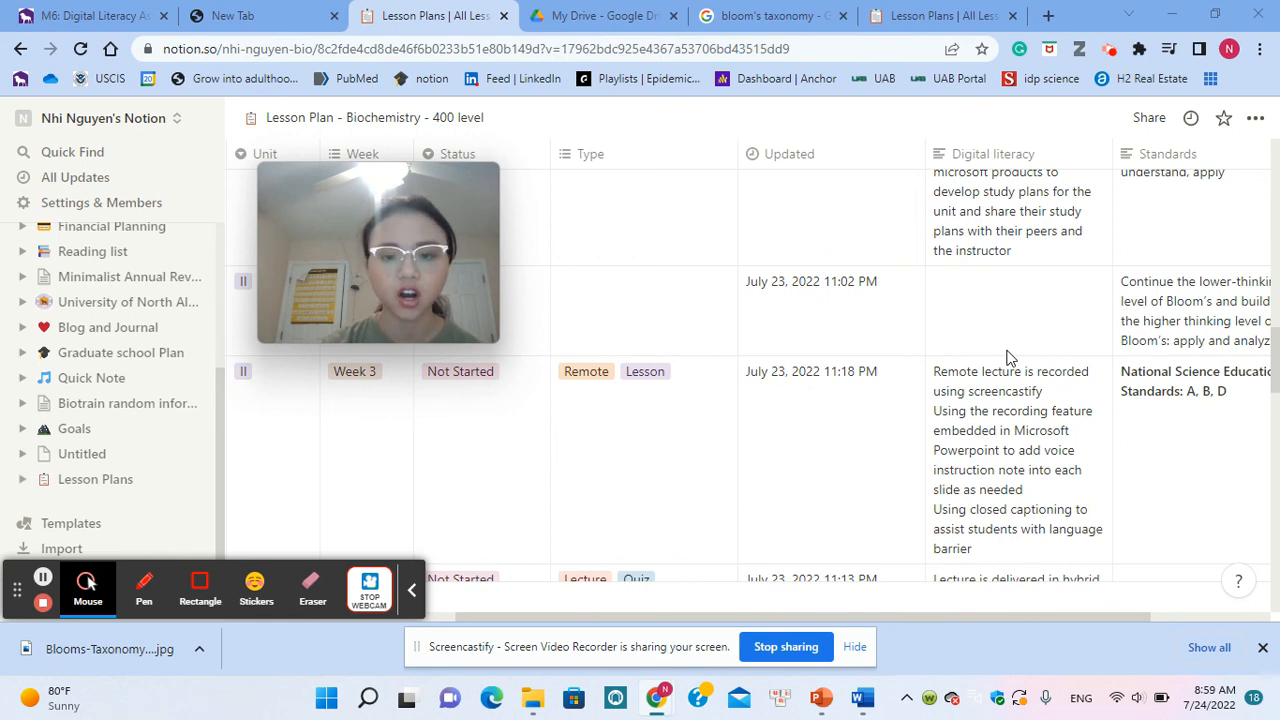
scroll(1008, 358, "left", 3)
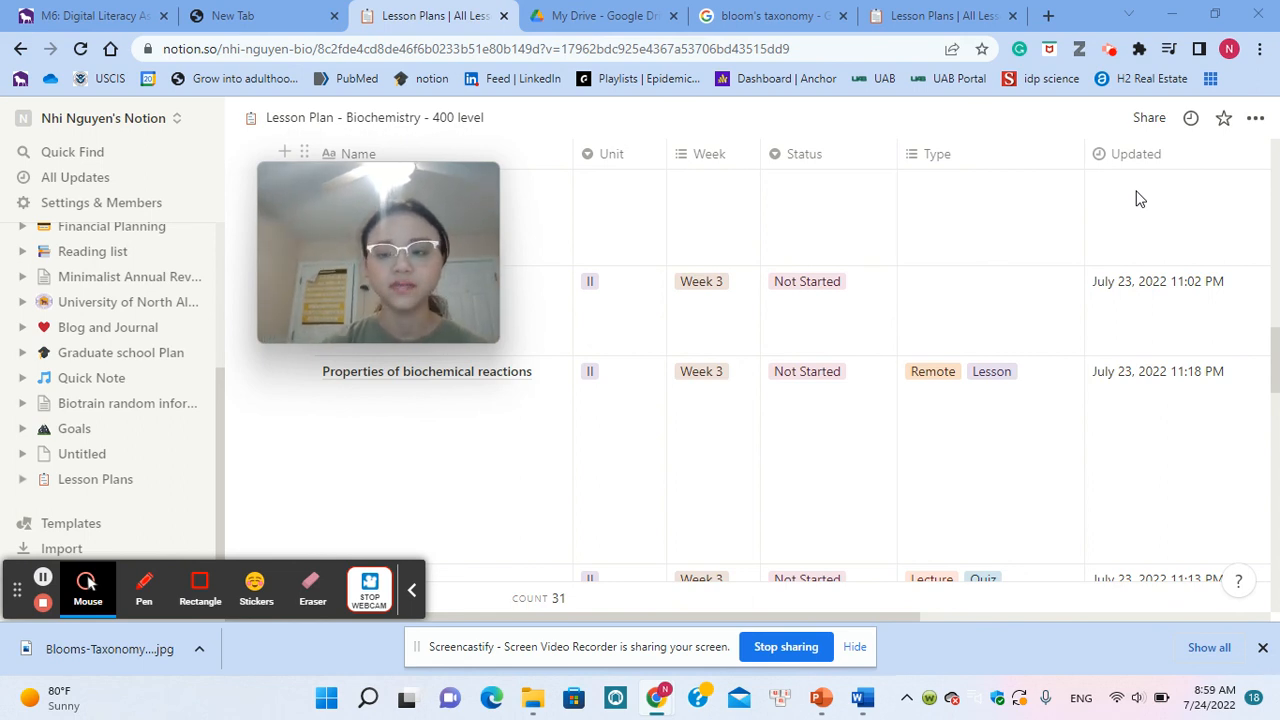
mouse_move(462, 230)
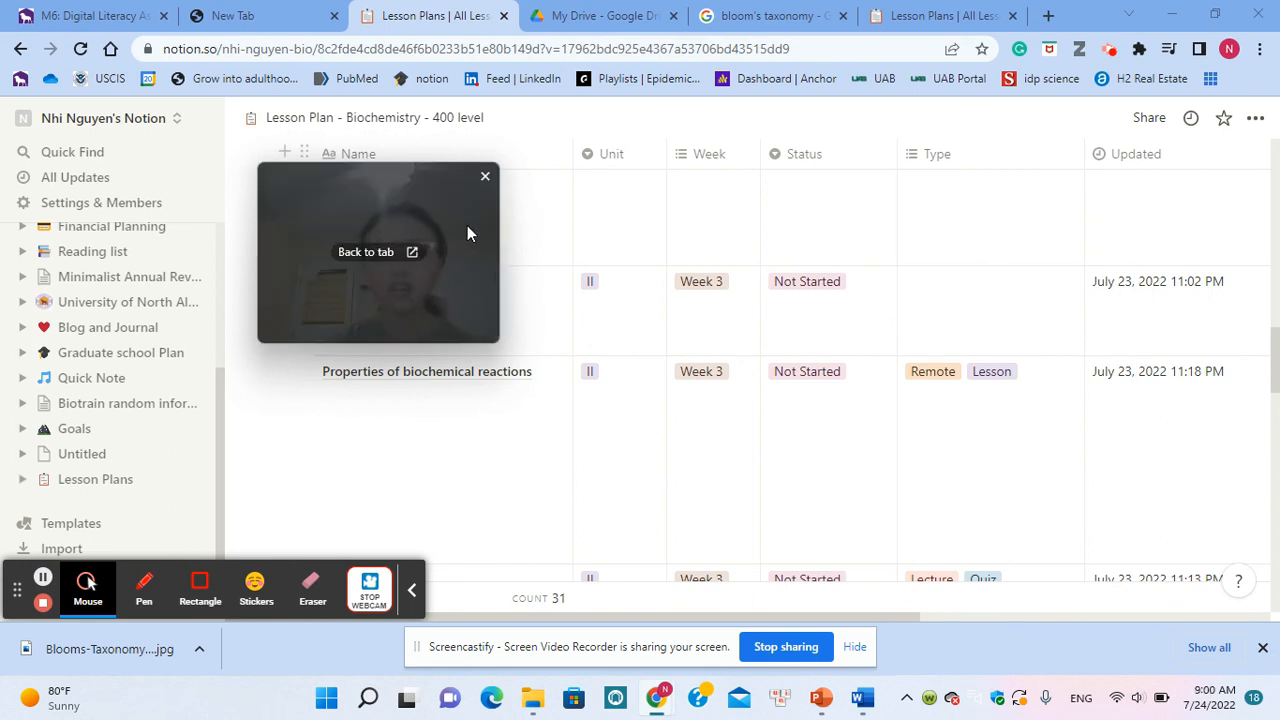